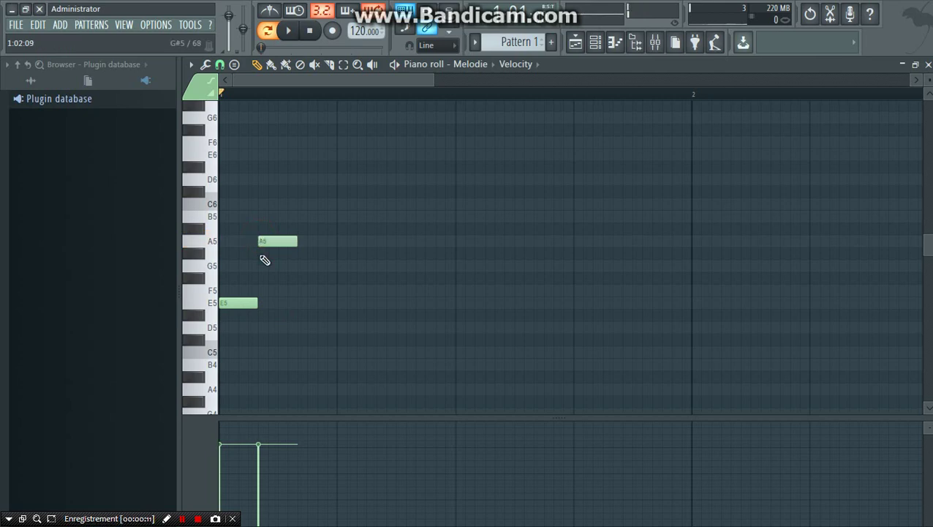
Continue the melody in bar 1 with B5, E5 and G5 notes, followed by C6 and A5 on beat 3.
{"action": "left_click", "coordinate": [298, 204]}
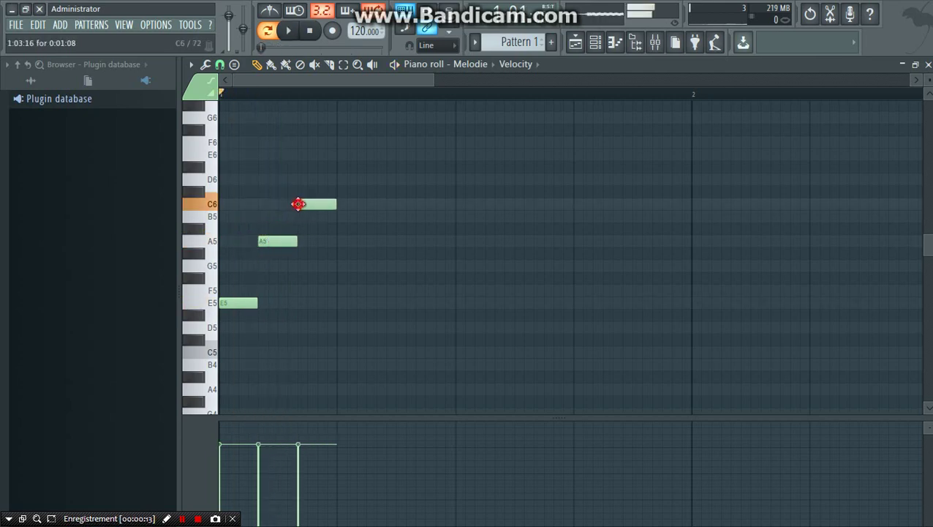
{"action": "right_click", "coordinate": [304, 204]}
{"action": "key", "text": "space"}
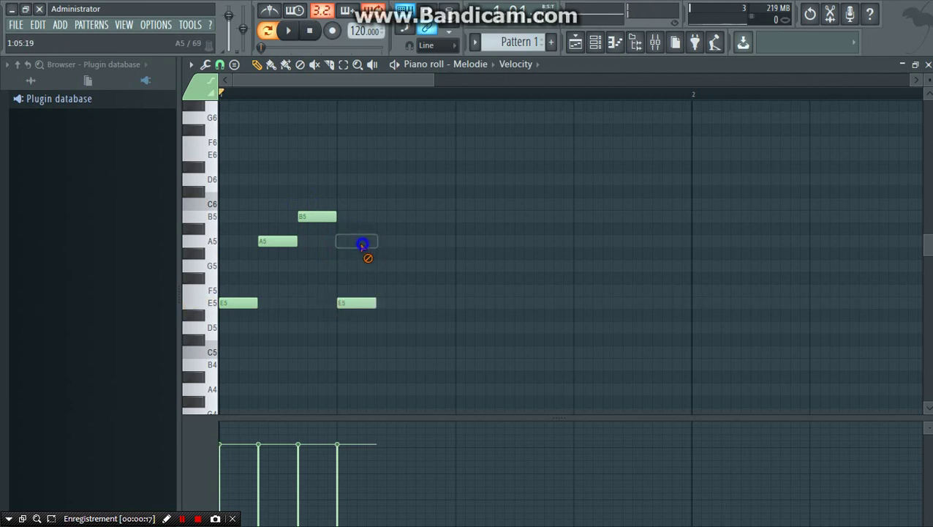
{"action": "left_click_drag", "start_coordinate": [414, 242], "coordinate": [393, 273]}
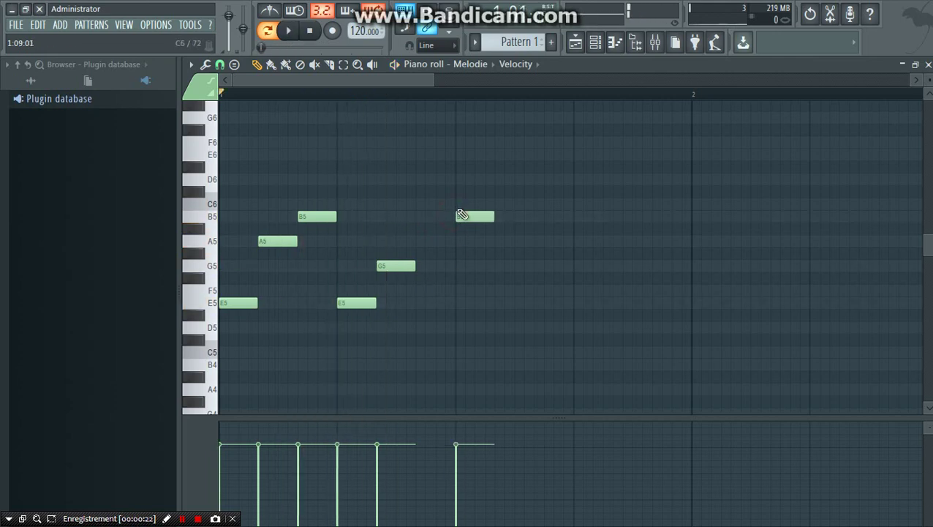
{"action": "left_click_drag", "start_coordinate": [499, 255], "coordinate": [490, 235]}
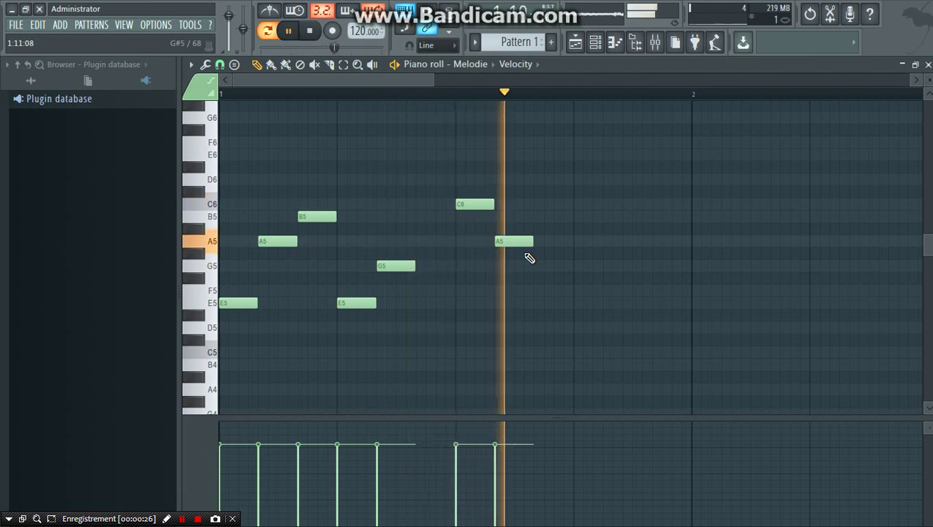
Fill beat 4 of bar 1 with consecutive A5, G5 and A5 notes and audition the pattern.
{"action": "left_click", "coordinate": [573, 268]}
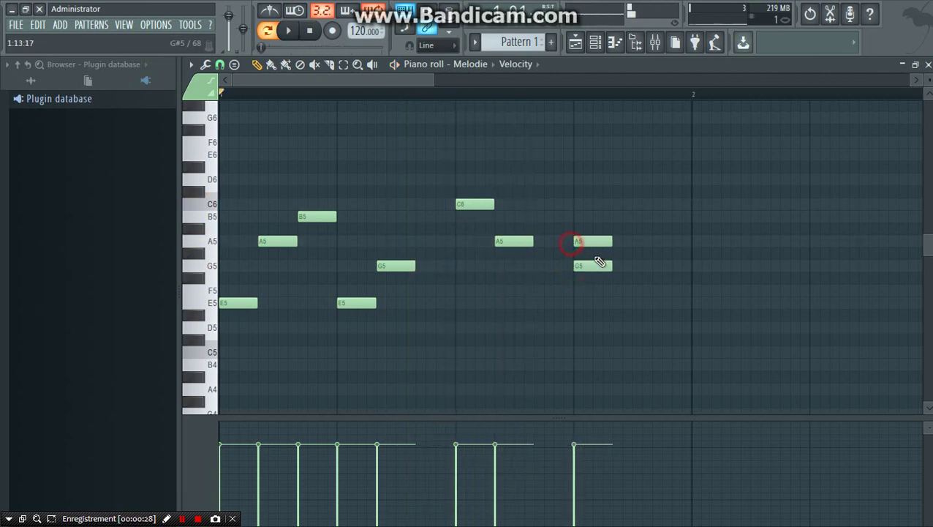
{"action": "left_click", "coordinate": [636, 266]}
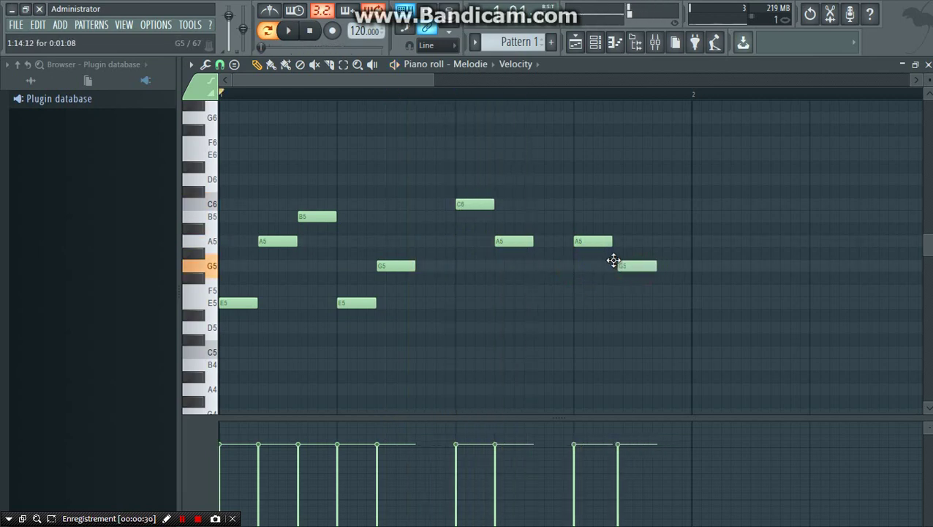
{"action": "left_click_drag", "start_coordinate": [613, 260], "coordinate": [655, 235]}
{"action": "key", "text": "space"}
{"action": "key", "text": "space"}
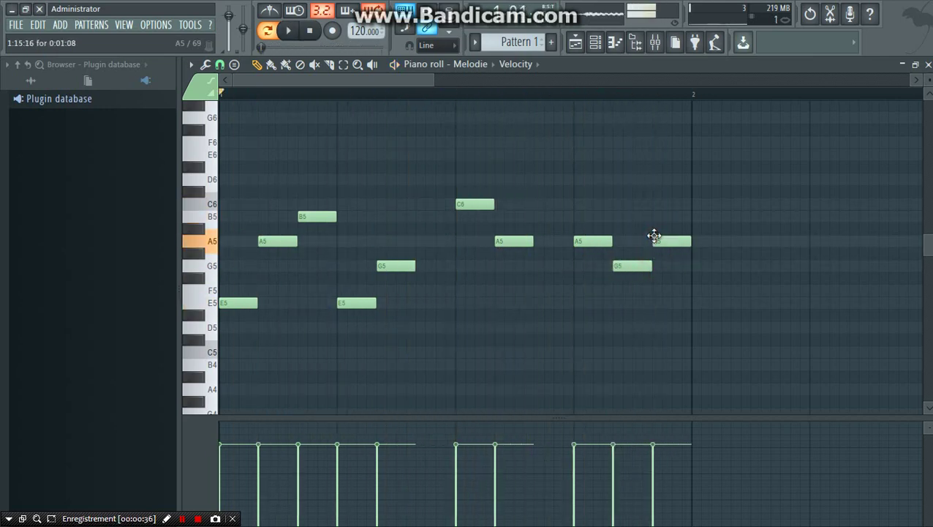
Add three consecutive B5 notes on the first beat of bar 2 and audition the melody.
{"action": "left_click", "coordinate": [692, 218]}
{"action": "left_click", "coordinate": [733, 220]}
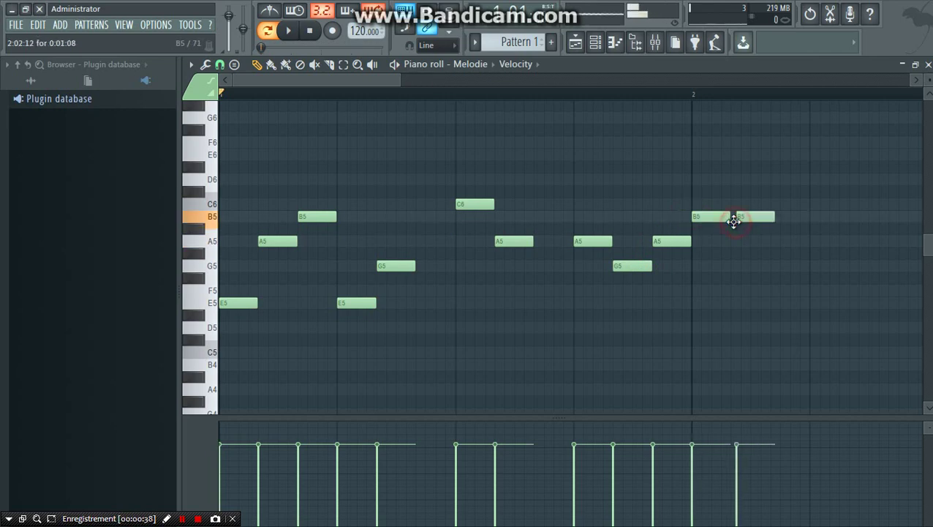
{"action": "left_click", "coordinate": [773, 218]}
{"action": "key", "text": "space"}
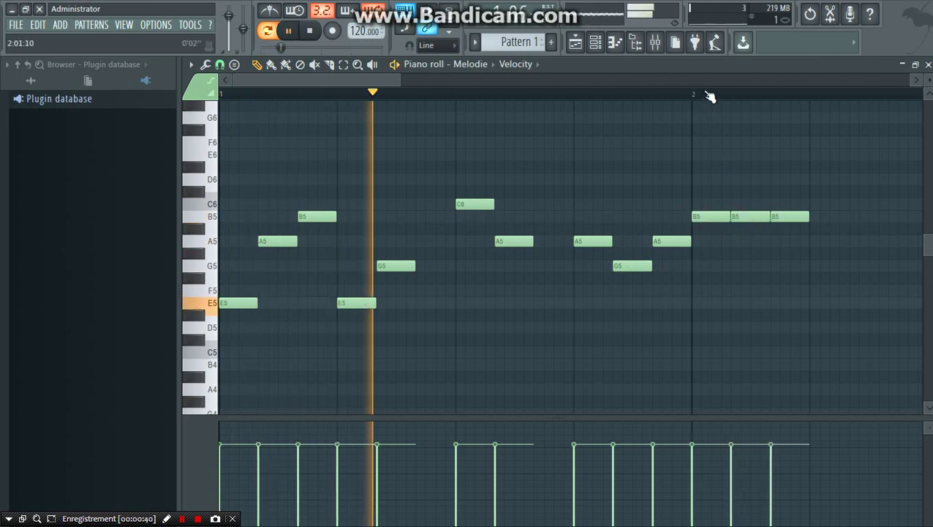
{"action": "scroll", "coordinate": [708, 93], "scroll_direction": "down", "scroll_amount": 1}
{"action": "key", "text": "space"}
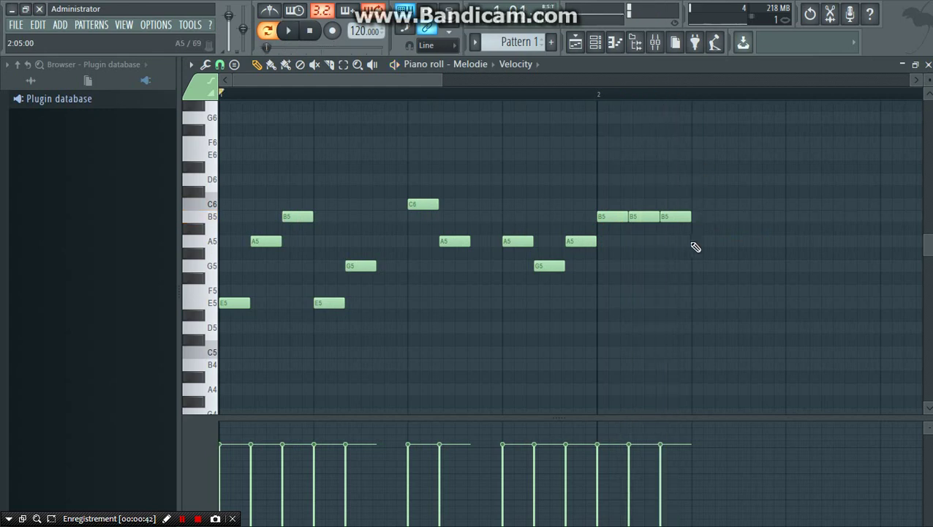
Add consecutive G5, A5 and G5 notes on the second beat of bar 2 and audition the melody.
{"action": "left_click_drag", "start_coordinate": [698, 246], "coordinate": [692, 276]}
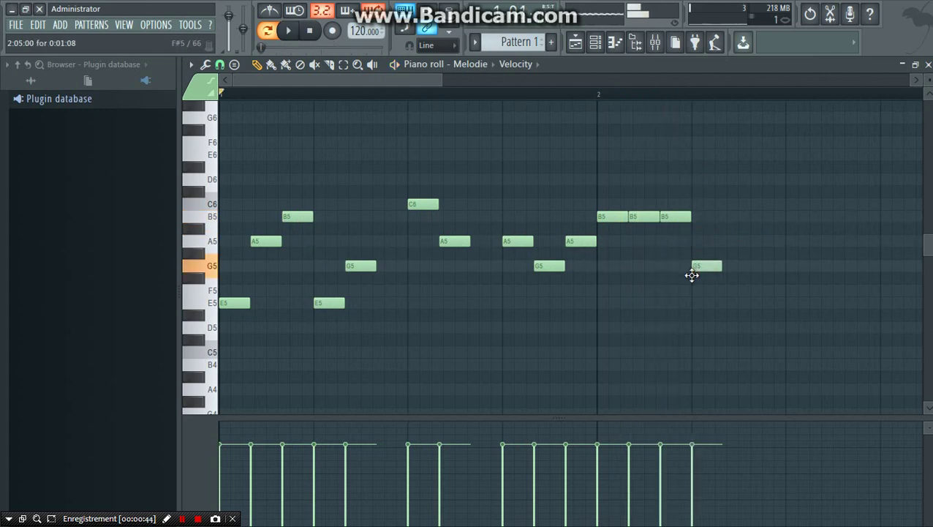
{"action": "left_click", "coordinate": [727, 247]}
{"action": "key", "text": "space"}
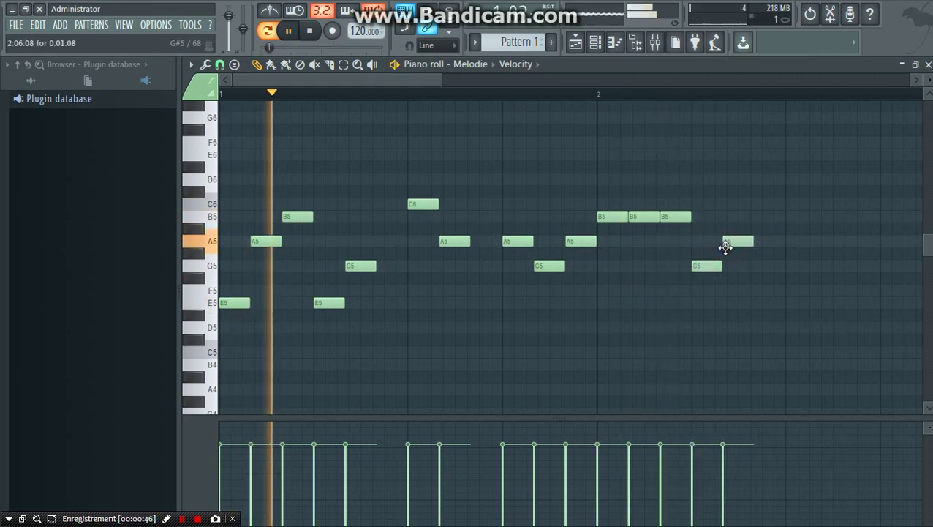
{"action": "left_click", "coordinate": [753, 265]}
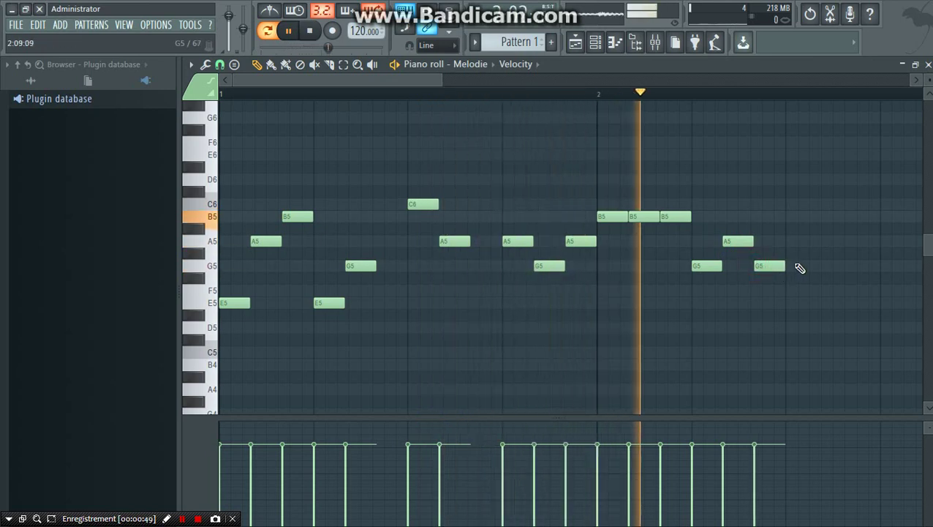
{"action": "key", "text": "space"}
Place three consecutive F#5 notes on the third beat of bar 2 and audition the melody.
{"action": "left_click_drag", "start_coordinate": [790, 291], "coordinate": [794, 273]}
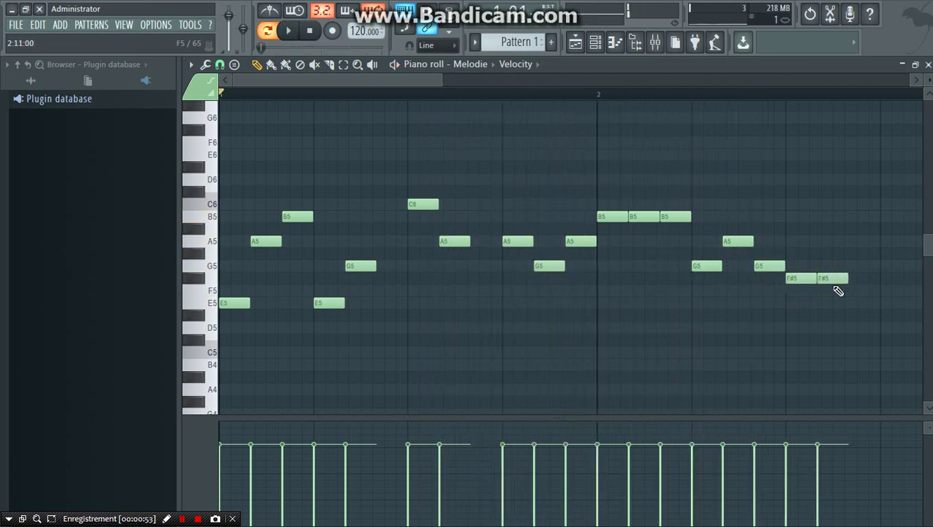
{"action": "left_click_drag", "start_coordinate": [828, 279], "coordinate": [857, 274]}
{"action": "key", "text": "space"}
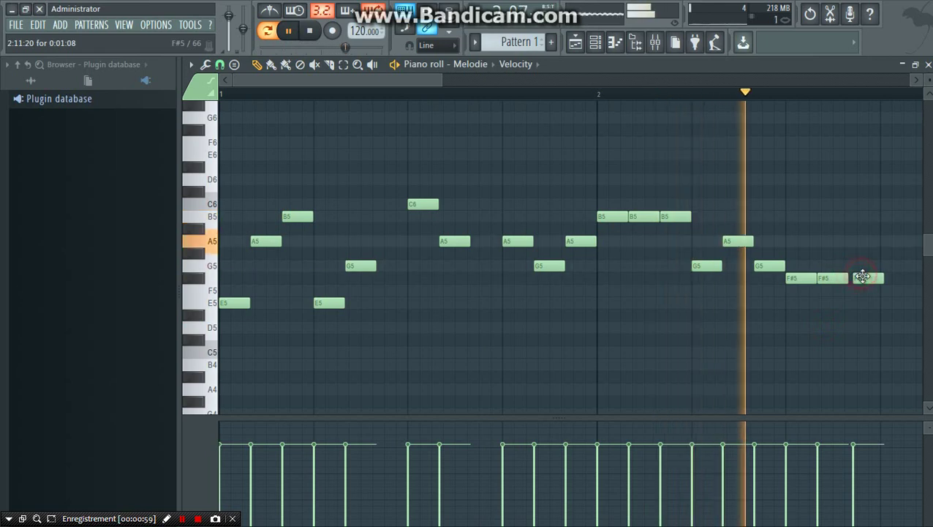
{"action": "key", "text": "space"}
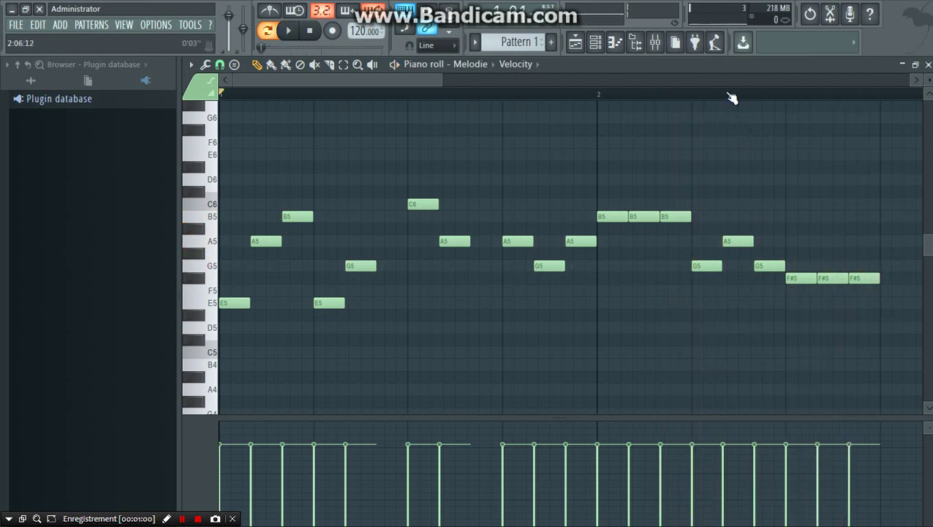
Replace the last two F#5 notes with D5 and E5, and add a G5 note right after them.
{"action": "scroll", "coordinate": [732, 97], "scroll_direction": "down", "scroll_amount": 1}
{"action": "left_click", "coordinate": [723, 283]}
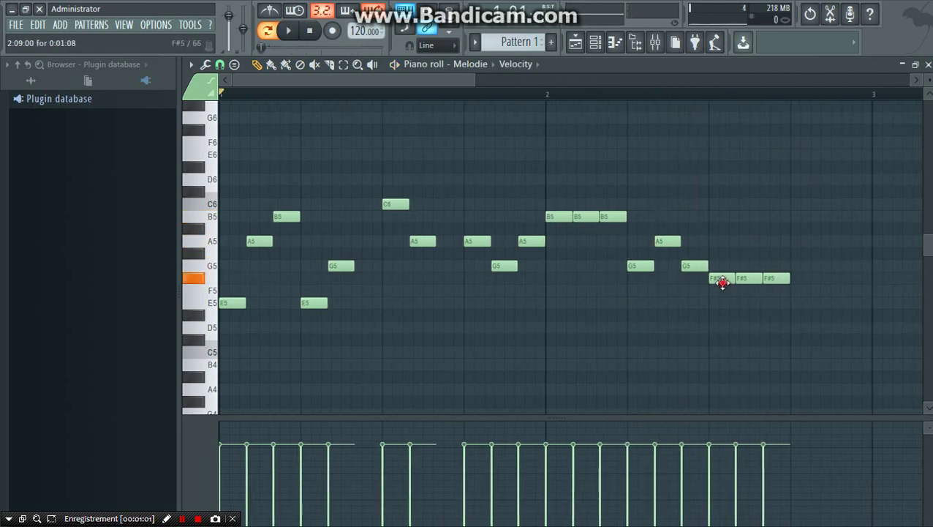
{"action": "left_click", "coordinate": [764, 308]}
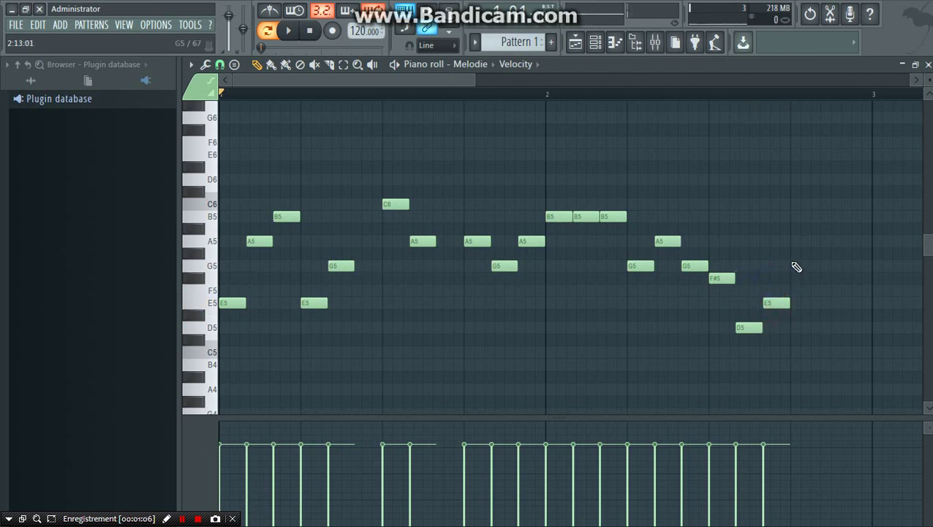
{"action": "left_click", "coordinate": [794, 265]}
{"action": "key", "text": "space"}
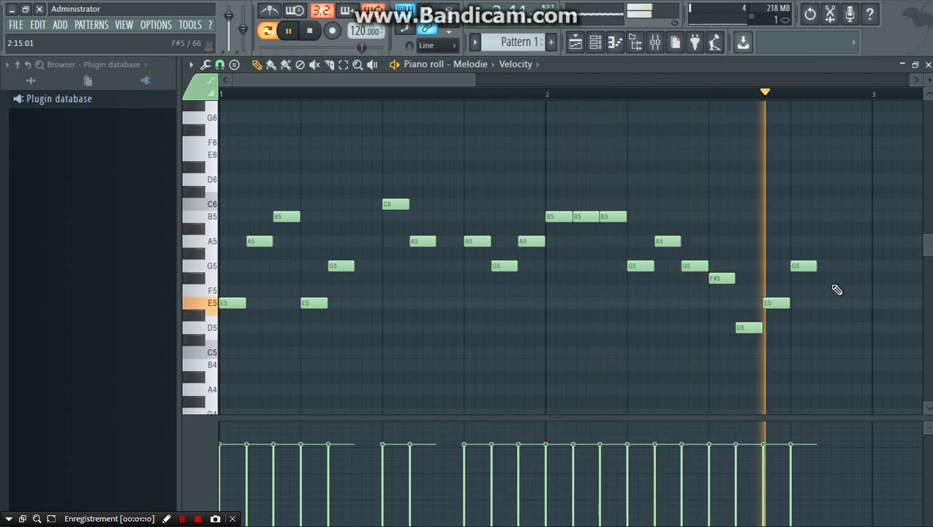
{"action": "key", "text": "space"}
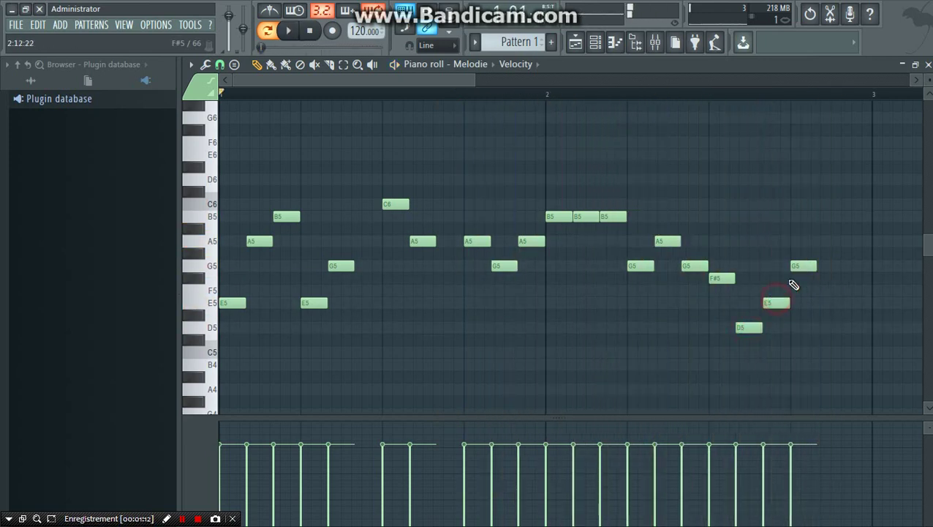
Raise the E5 note before the last G5 to F#5, and finish bar 2 with F#5 and E5 notes.
{"action": "left_click_drag", "start_coordinate": [777, 298], "coordinate": [765, 270]}
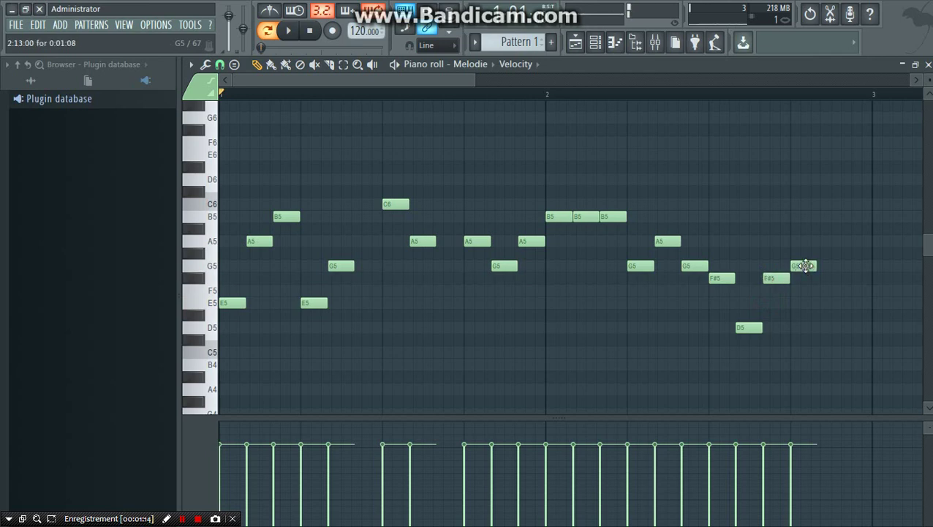
{"action": "left_click", "coordinate": [822, 282]}
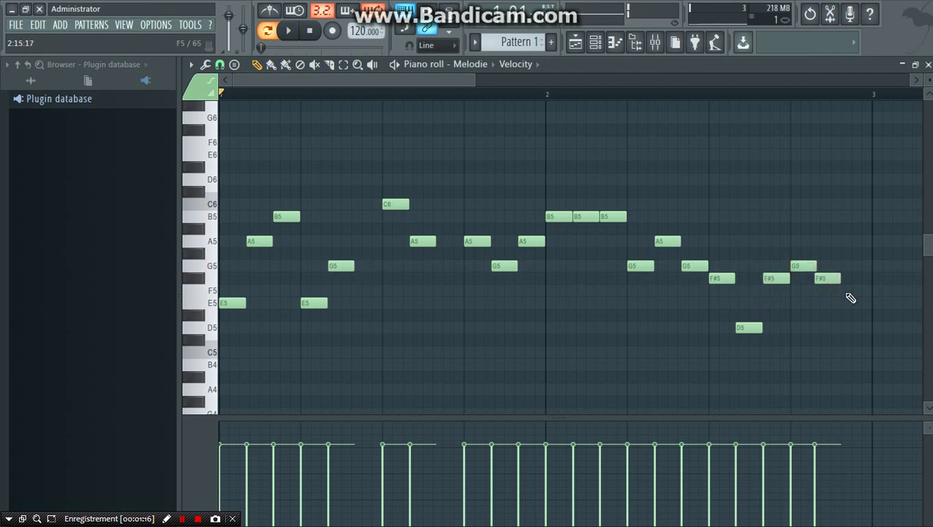
{"action": "left_click_drag", "start_coordinate": [849, 293], "coordinate": [841, 308]}
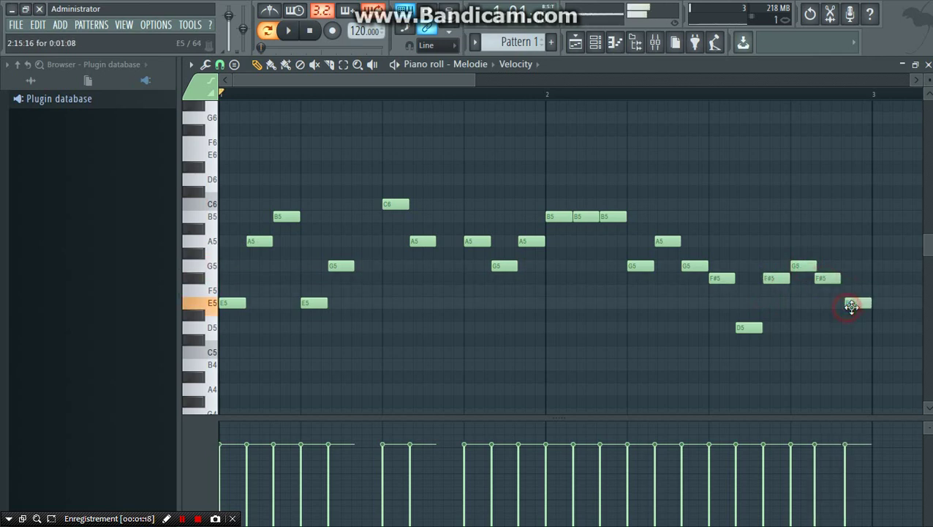
Play back the finished two-bar melody and lower the Melodie channel's volume in the channel rack.
{"action": "left_click", "coordinate": [654, 43]}
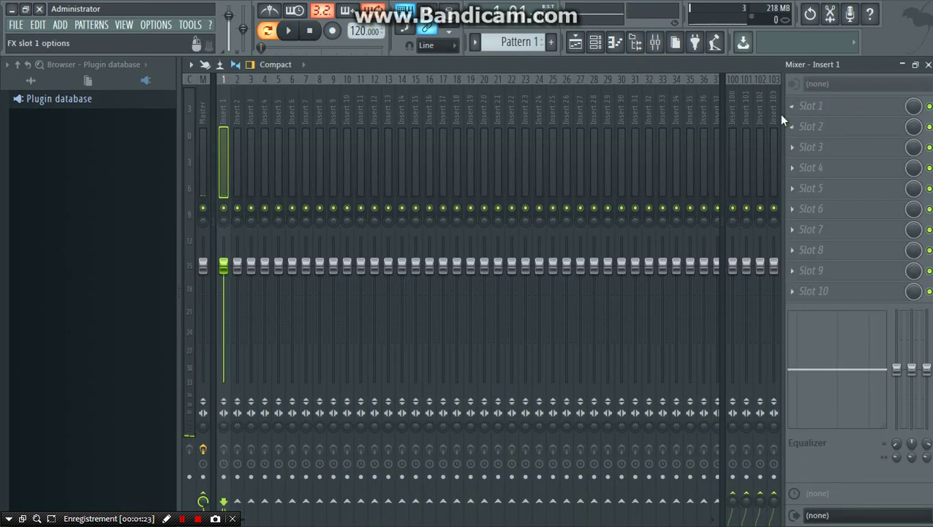
{"action": "left_click", "coordinate": [583, 47]}
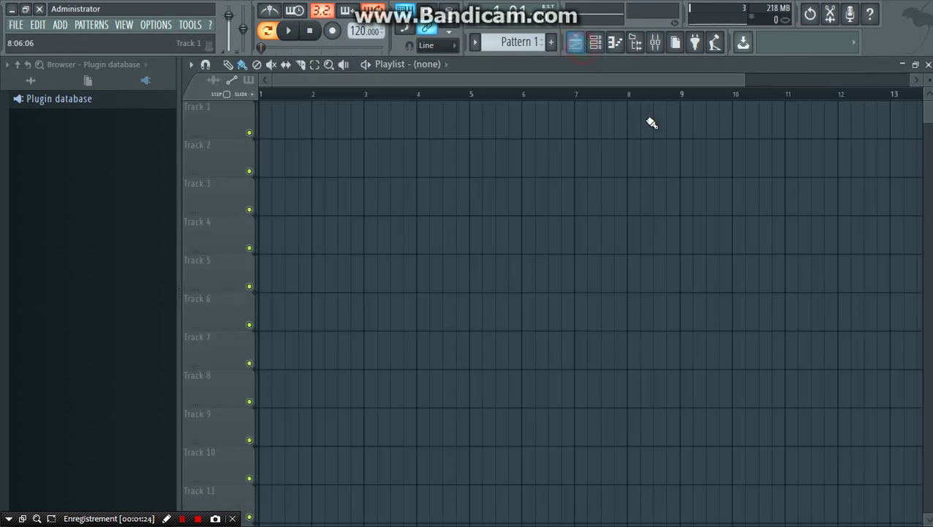
{"action": "left_click", "coordinate": [596, 43]}
{"action": "left_click", "coordinate": [454, 98]}
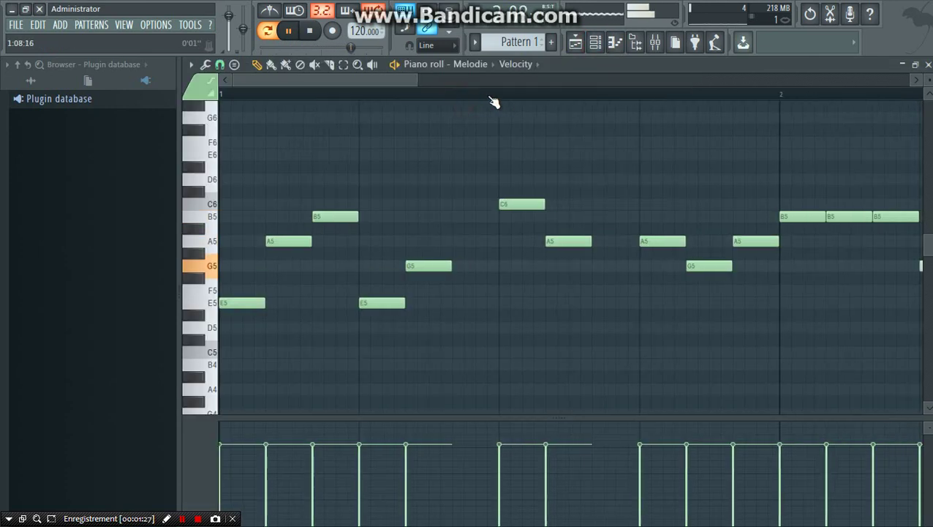
{"action": "scroll", "coordinate": [494, 102], "scroll_direction": "down", "scroll_amount": 2}
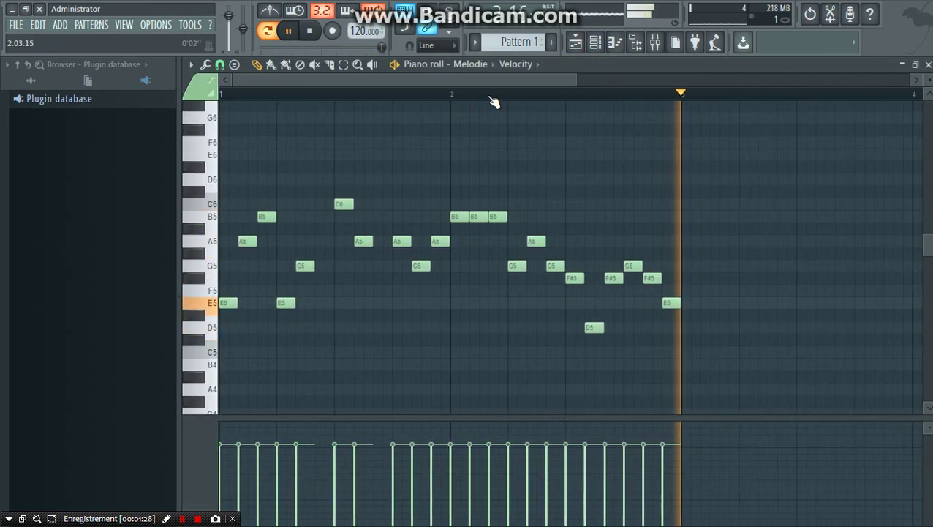
{"action": "left_click", "coordinate": [596, 42]}
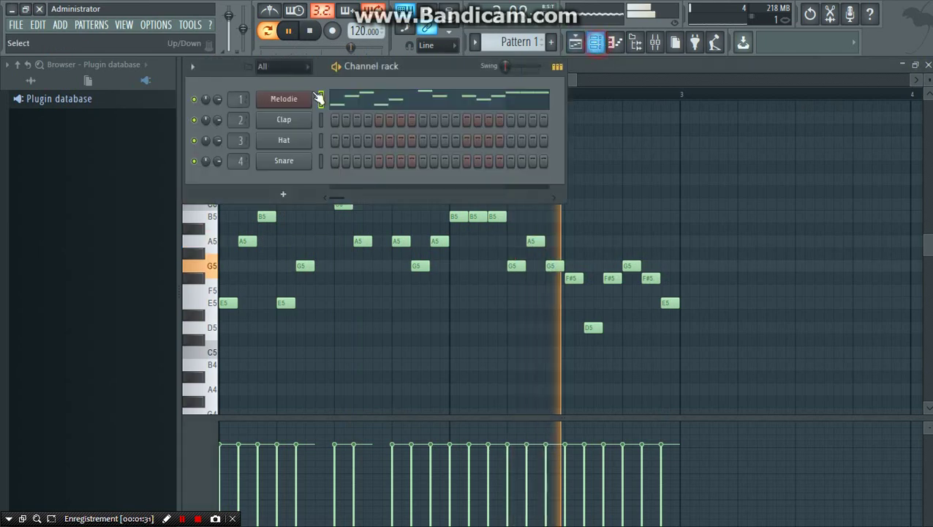
{"action": "left_click_drag", "start_coordinate": [218, 100], "coordinate": [218, 109]}
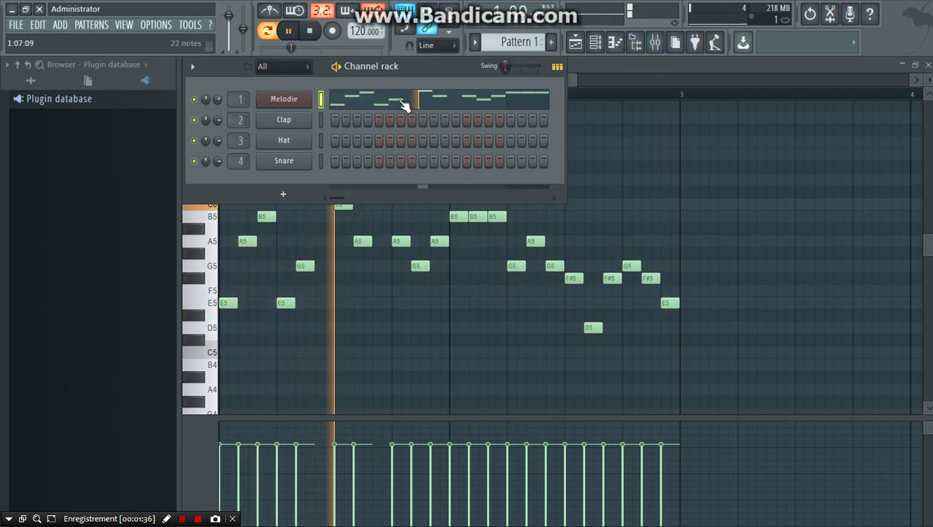
Load Fruity parametric EQ 2 into slot 10 of mixer Insert 2 and cut band 5 around 1 kHz.
{"action": "left_click", "coordinate": [655, 41]}
{"action": "left_click", "coordinate": [238, 149]}
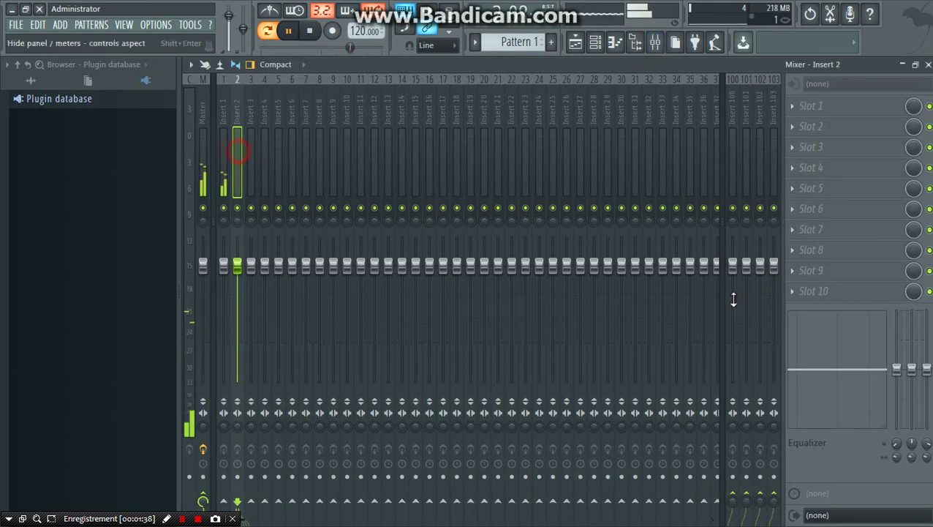
{"action": "left_click", "coordinate": [801, 292]}
{"action": "left_click", "coordinate": [875, 63]}
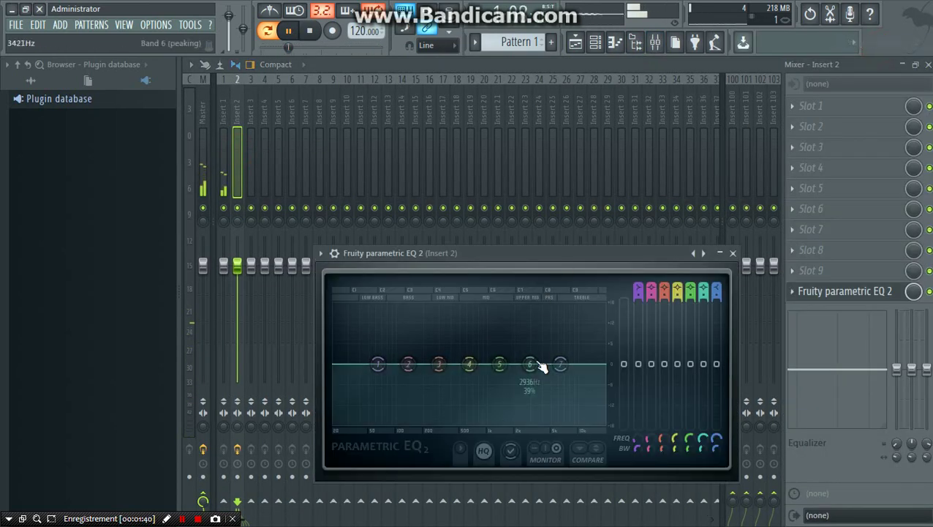
{"action": "left_click_drag", "start_coordinate": [499, 365], "coordinate": [487, 392]}
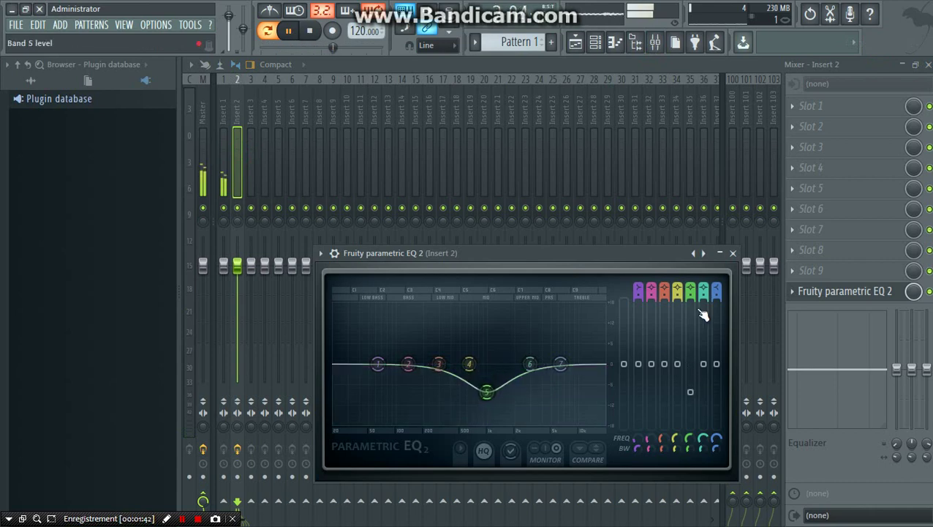
{"action": "left_click", "coordinate": [721, 253]}
{"action": "left_click", "coordinate": [732, 253]}
Replace the Clap channel's sound with the vybeClap2 sample from the browser's recent files.
{"action": "left_click", "coordinate": [585, 39]}
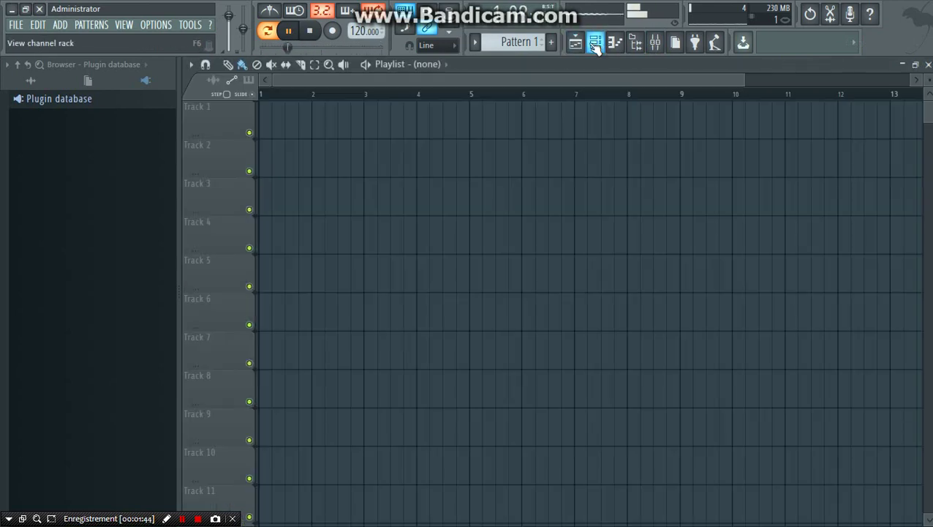
{"action": "left_click", "coordinate": [594, 43]}
{"action": "left_click", "coordinate": [42, 81]}
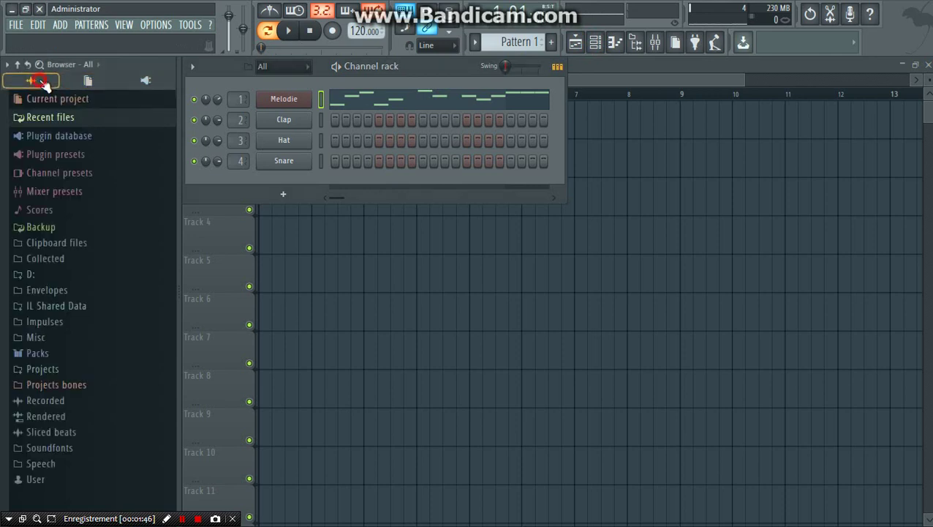
{"action": "key", "text": "space"}
{"action": "left_click", "coordinate": [50, 119]}
{"action": "left_click_drag", "start_coordinate": [66, 262], "coordinate": [292, 125]}
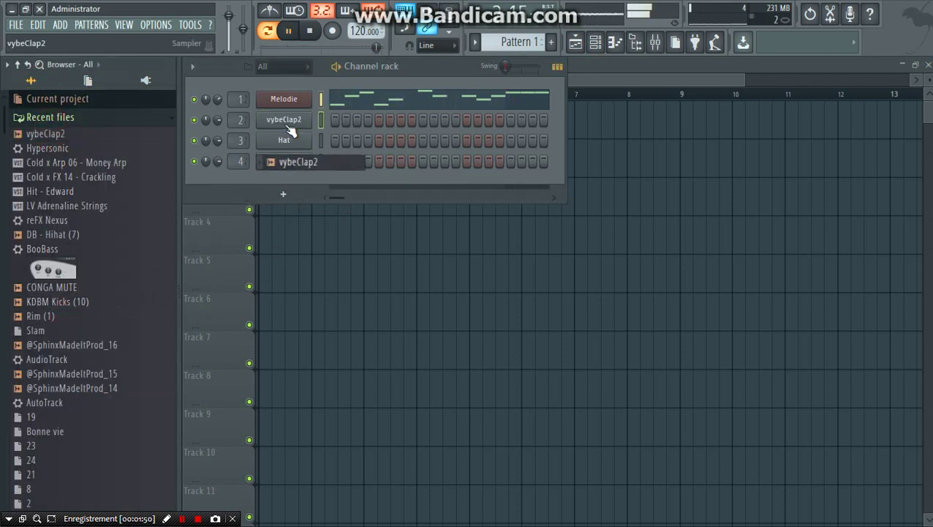
Open the vybeClap2 channel in the piano roll and place a short C5 note at the start of bar 1.
{"action": "right_click", "coordinate": [291, 124]}
{"action": "left_click", "coordinate": [330, 121]}
{"action": "left_click", "coordinate": [224, 352]}
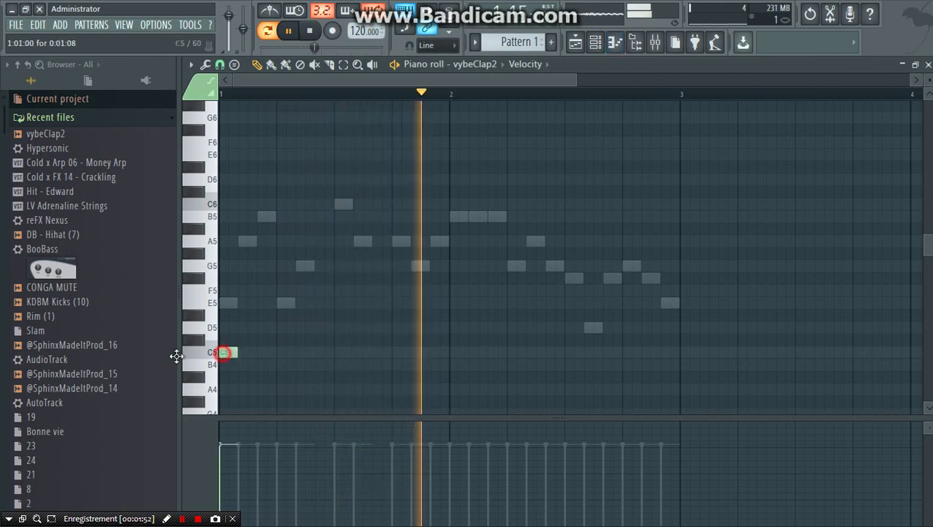
{"action": "right_click", "coordinate": [229, 352]}
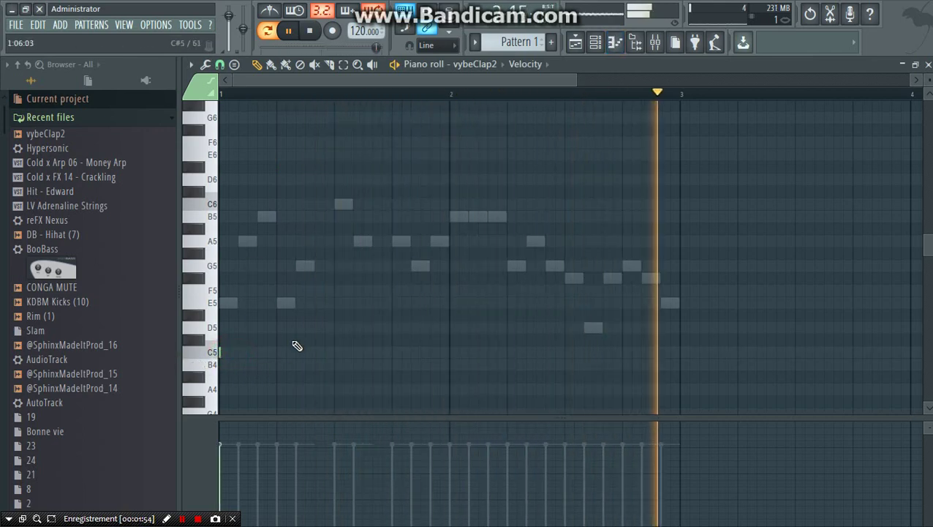
{"action": "key", "text": "space"}
Add six more short C5 clap notes across bar 1 to build the clap rhythm under the melody.
{"action": "scroll", "coordinate": [239, 99], "scroll_direction": "down", "scroll_amount": 2}
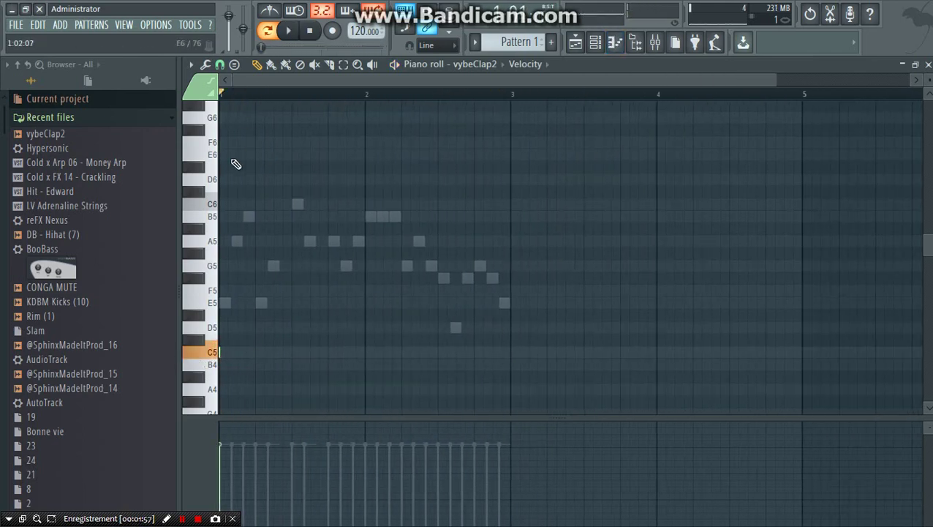
{"action": "scroll", "coordinate": [236, 165], "scroll_direction": "down", "scroll_amount": 3}
{"action": "scroll", "coordinate": [246, 96], "scroll_direction": "up", "scroll_amount": 3}
{"action": "left_click_drag", "start_coordinate": [262, 82], "coordinate": [207, 89]}
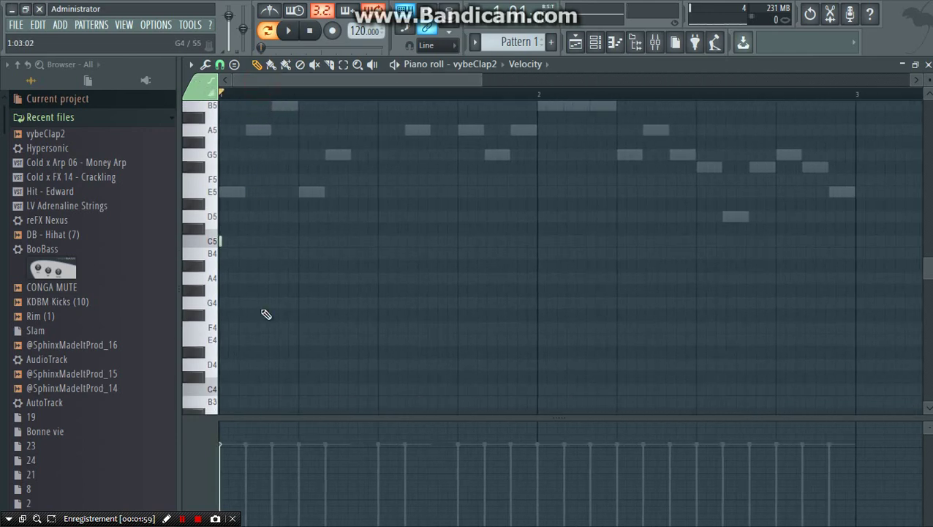
{"action": "left_click", "coordinate": [66, 118]}
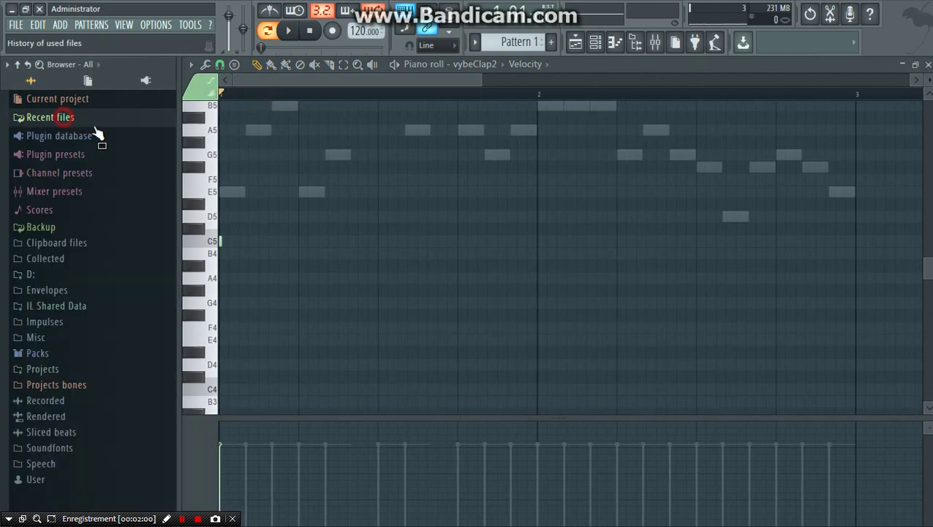
{"action": "left_click", "coordinate": [88, 80]}
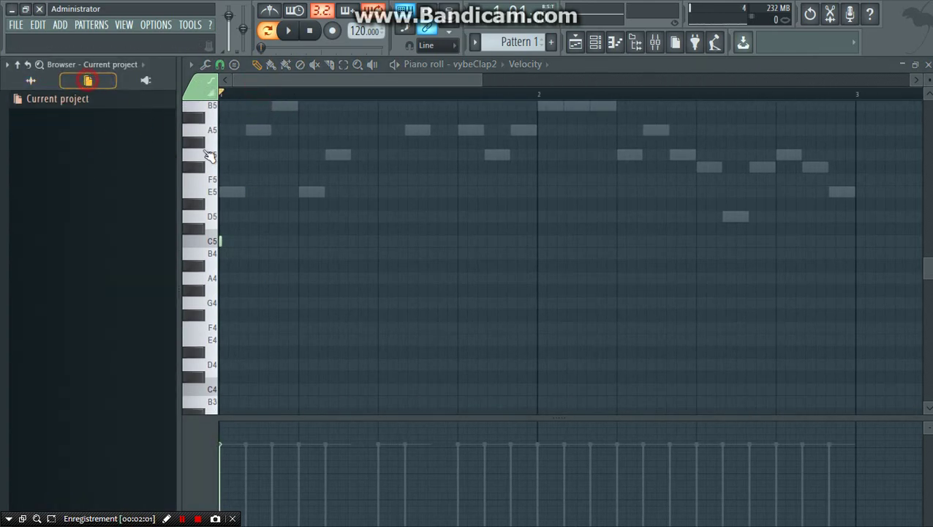
{"action": "left_click", "coordinate": [273, 242]}
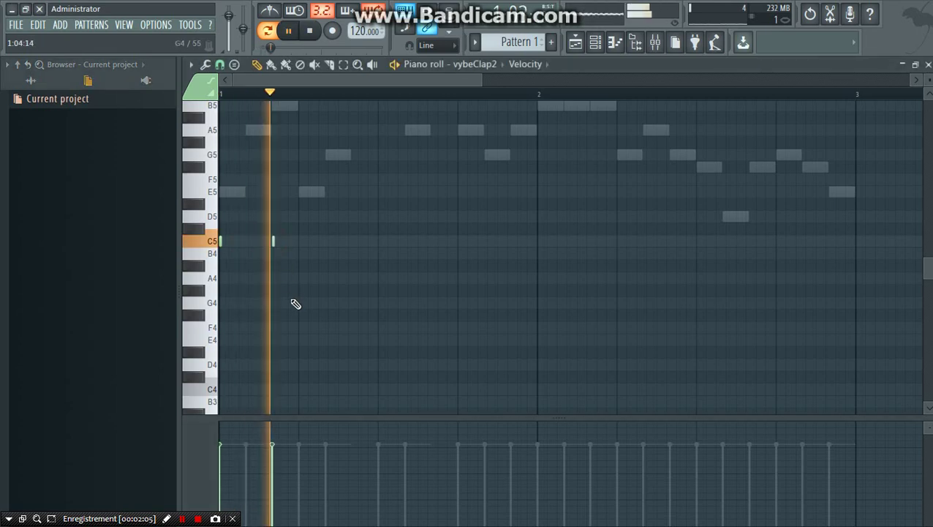
{"action": "scroll", "coordinate": [254, 92], "scroll_direction": "up", "scroll_amount": 1}
{"action": "scroll", "coordinate": [260, 87], "scroll_direction": "up", "scroll_amount": 2}
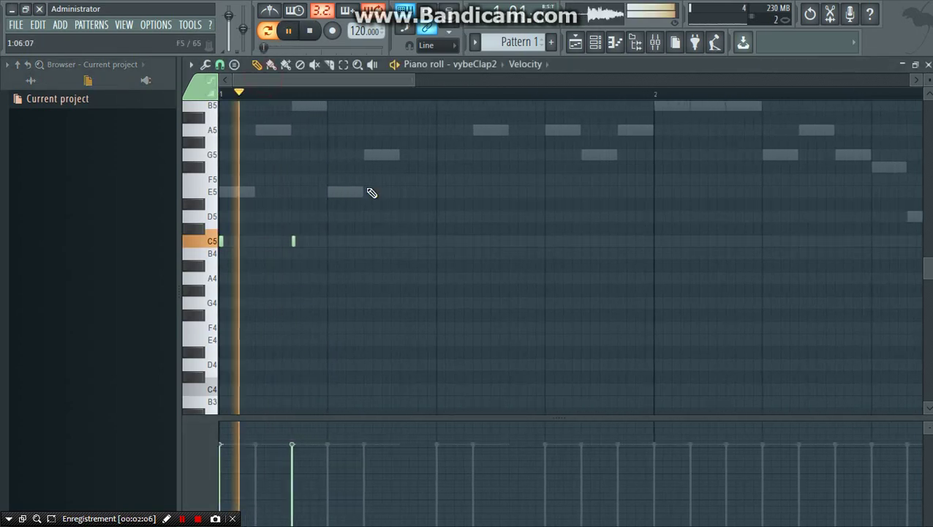
{"action": "key", "text": "space"}
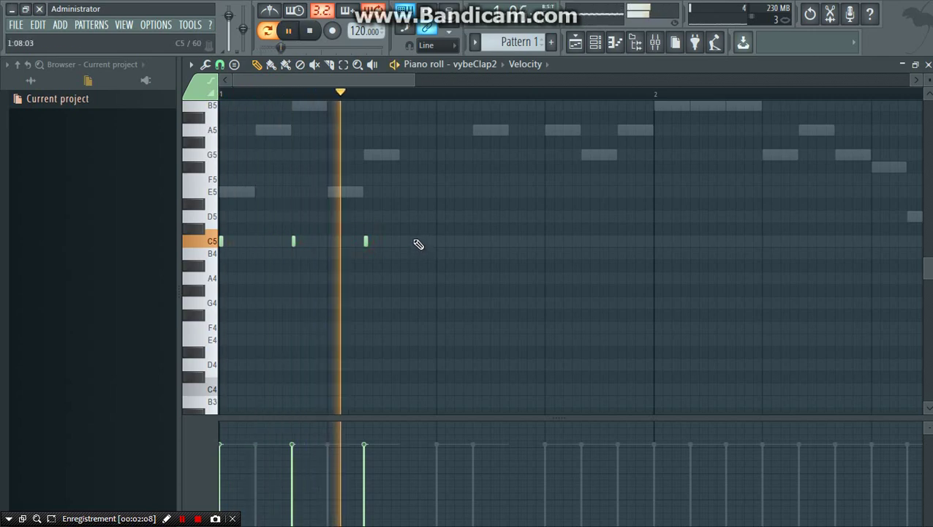
{"action": "key", "text": "space"}
{"action": "left_click", "coordinate": [474, 241]}
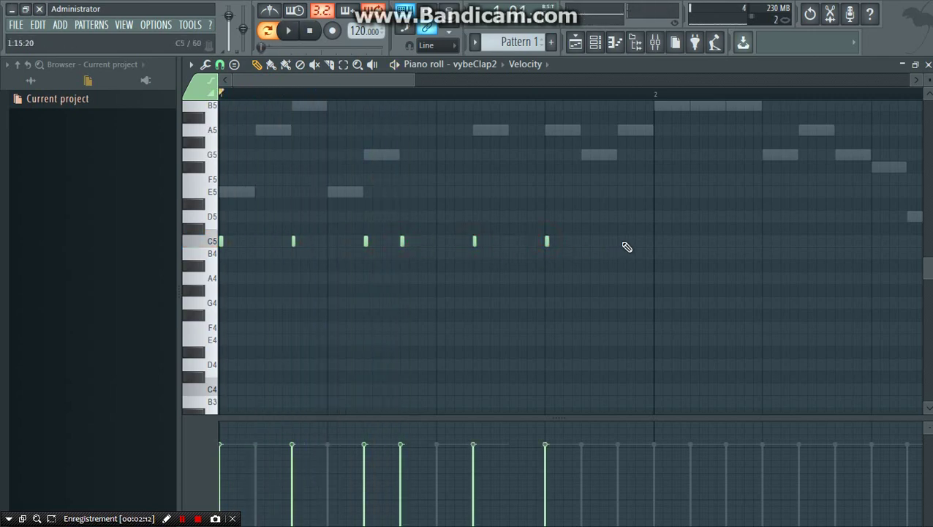
Adjust the vybeClap2 channel's volume in the channel rack while playing the pattern, and return to its piano roll.
{"action": "left_click", "coordinate": [596, 43]}
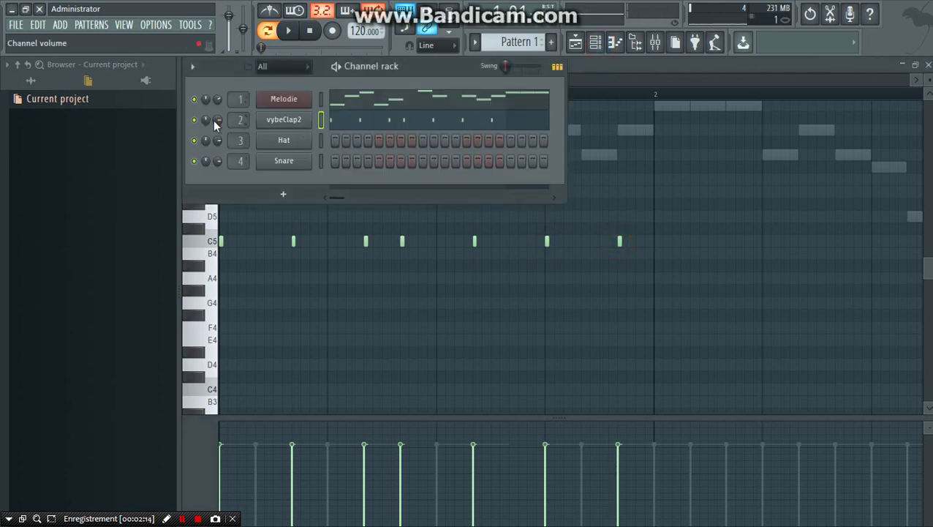
{"action": "key", "text": "space"}
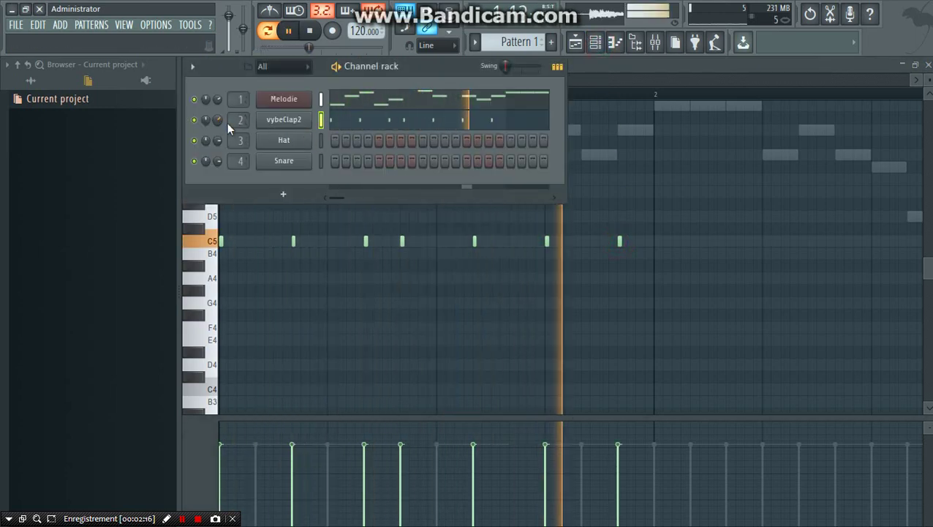
{"action": "left_click", "coordinate": [606, 65]}
{"action": "key", "text": "space"}
Duplicate the bar 1 clap notes and align the copies with the start of bar 2.
{"action": "key", "text": "ctrl+b"}
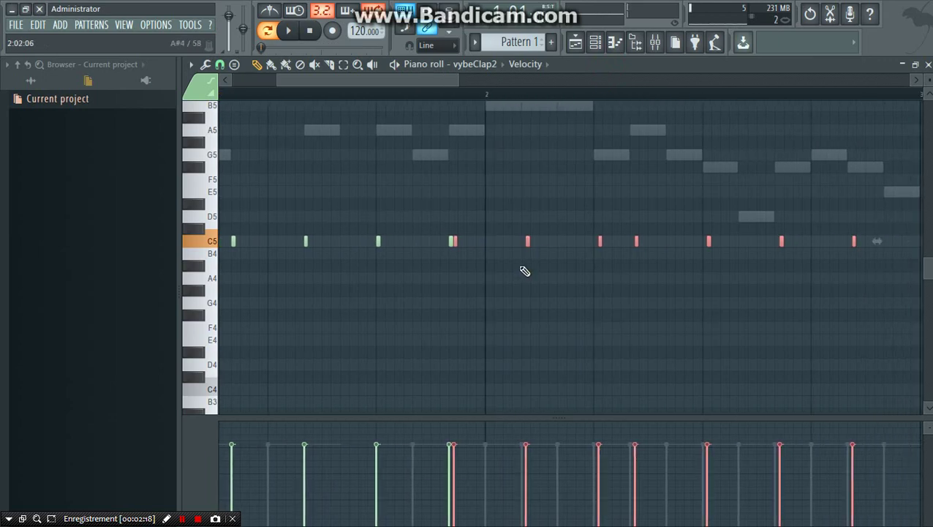
{"action": "left_click_drag", "start_coordinate": [527, 242], "coordinate": [557, 241]}
{"action": "scroll", "coordinate": [424, 95], "scroll_direction": "down", "scroll_amount": 3}
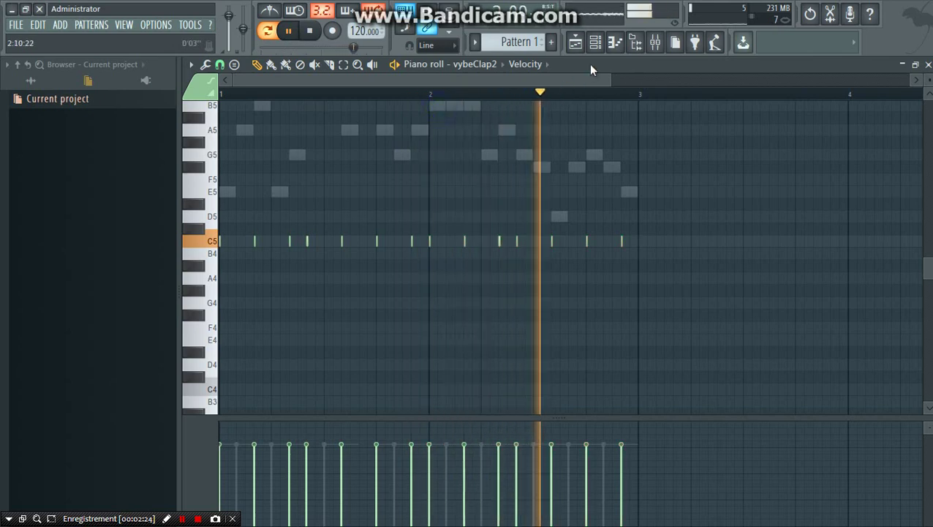
Replace the Hat channel's sound with the KDBM Kicks (10) sample from the browser's recent files.
{"action": "left_click", "coordinate": [596, 42]}
{"action": "left_click", "coordinate": [31, 81]}
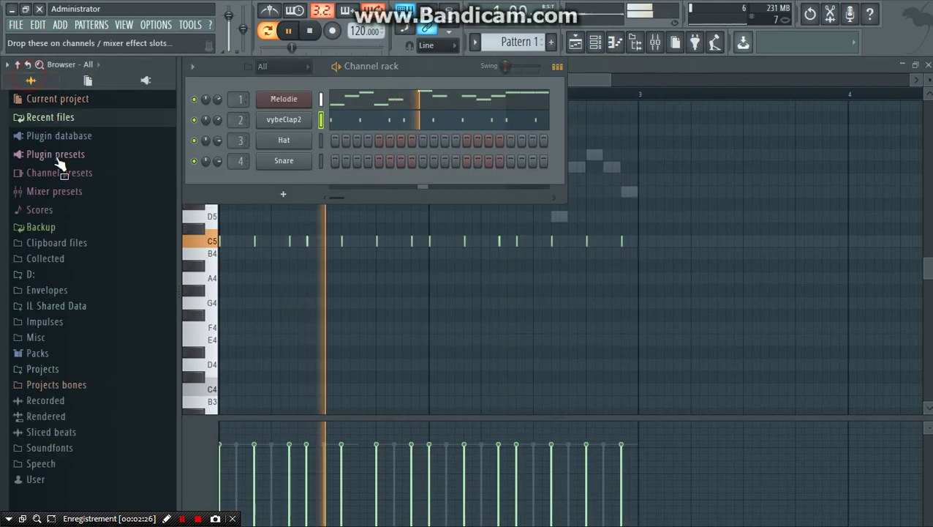
{"action": "left_click", "coordinate": [50, 117]}
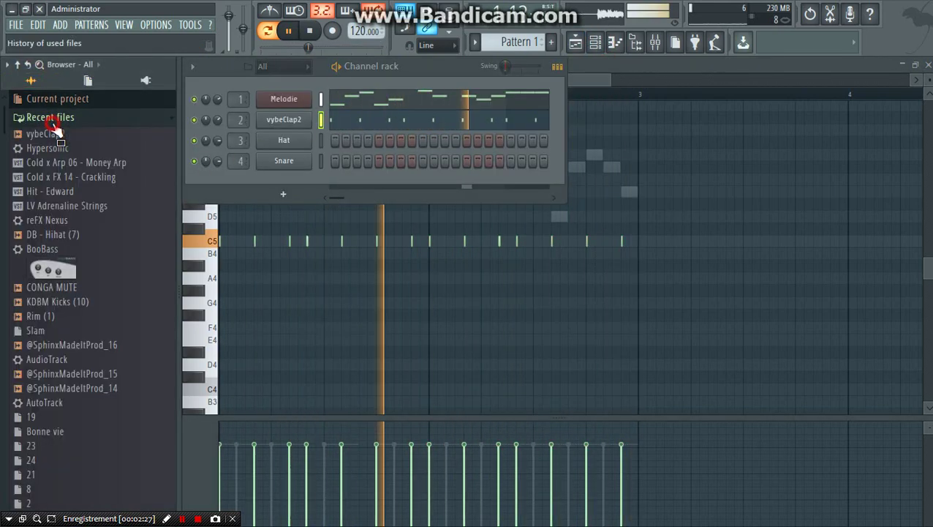
{"action": "left_click", "coordinate": [81, 303]}
{"action": "left_click_drag", "start_coordinate": [81, 304], "coordinate": [282, 141]}
Load Fruity parametric EQ 2 into slot 10 of mixer Insert 3 and lower one of its bands.
{"action": "left_click", "coordinate": [653, 45]}
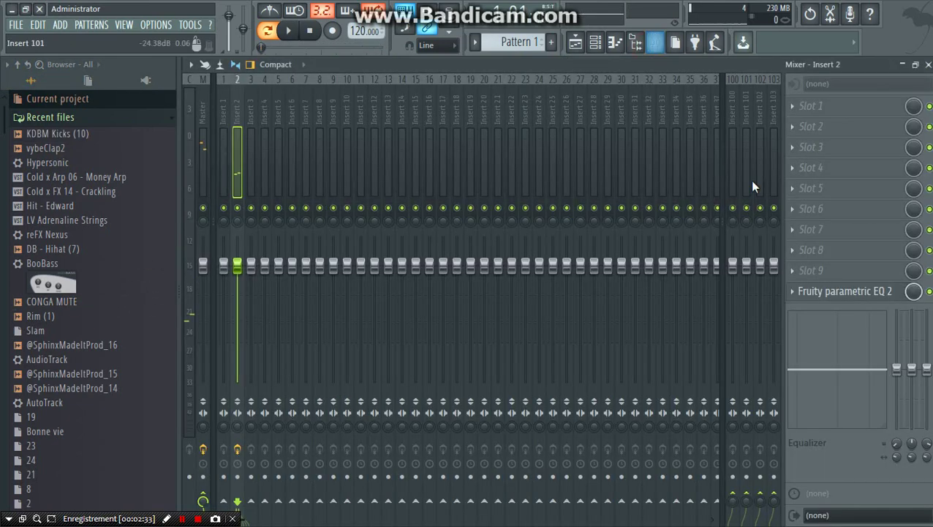
{"action": "left_click", "coordinate": [251, 166]}
{"action": "left_click", "coordinate": [799, 292]}
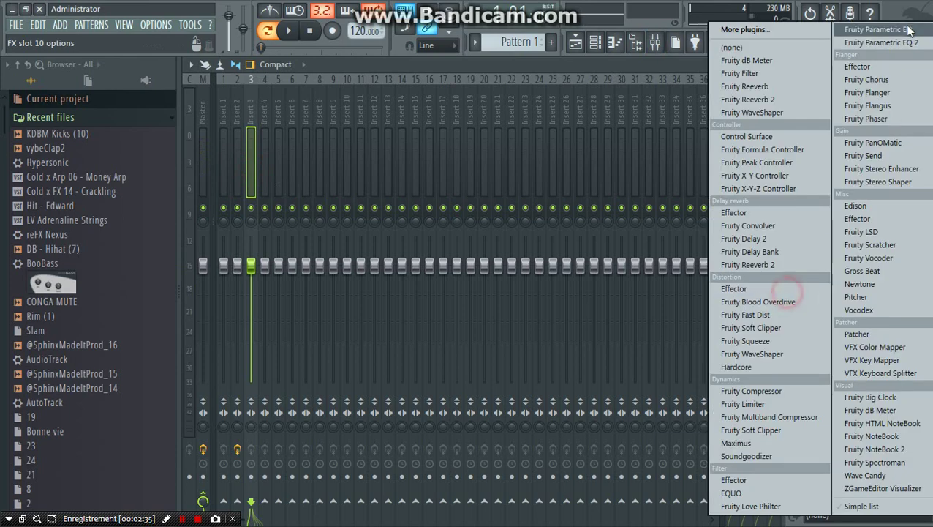
{"action": "left_click", "coordinate": [881, 38]}
{"action": "left_click_drag", "start_coordinate": [454, 256], "coordinate": [313, 316]}
{"action": "left_click", "coordinate": [625, 145]}
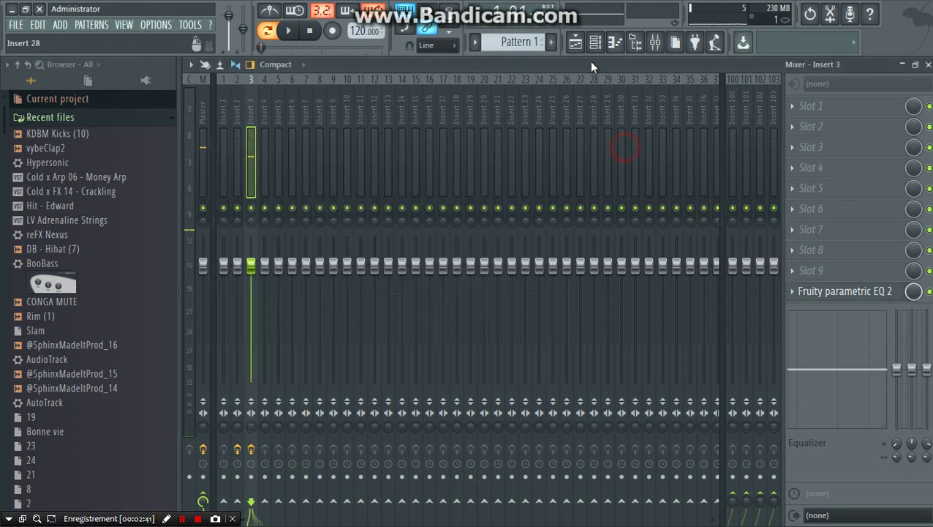
Open the KDBM Kicks (10) channel in the piano roll and place short C5 notes on all four beats of bar 1.
{"action": "left_click", "coordinate": [595, 41]}
{"action": "right_click", "coordinate": [306, 139]}
{"action": "left_click", "coordinate": [335, 141]}
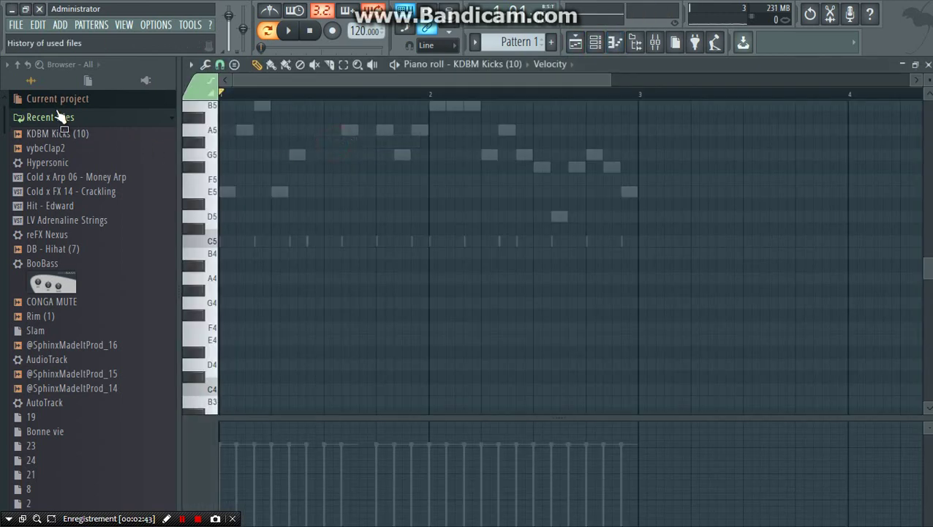
{"action": "left_click", "coordinate": [87, 81]}
{"action": "left_click", "coordinate": [220, 242]}
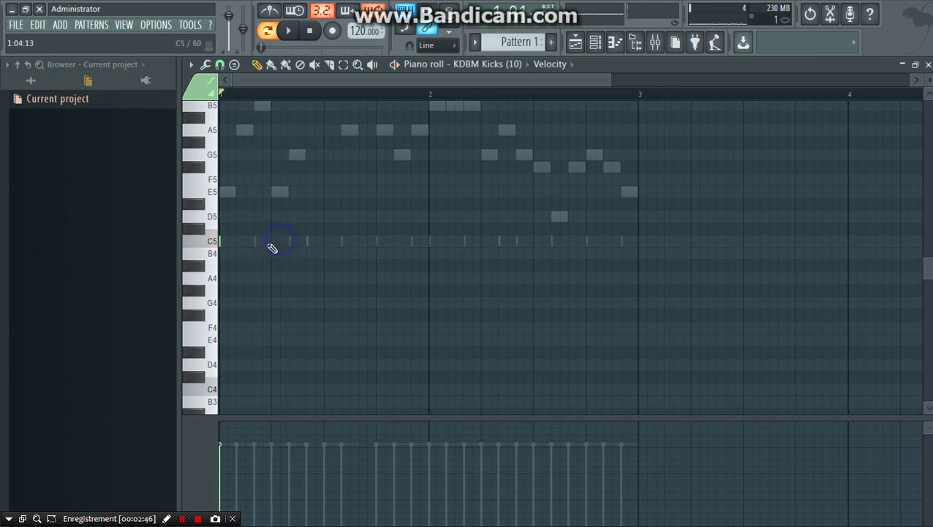
{"action": "scroll", "coordinate": [302, 94], "scroll_direction": "up", "scroll_amount": 3}
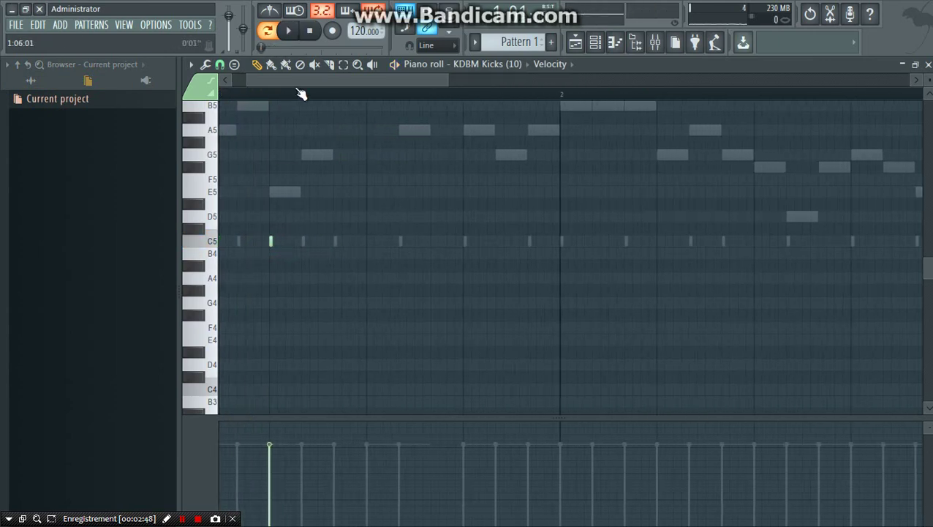
{"action": "left_click", "coordinate": [416, 242]}
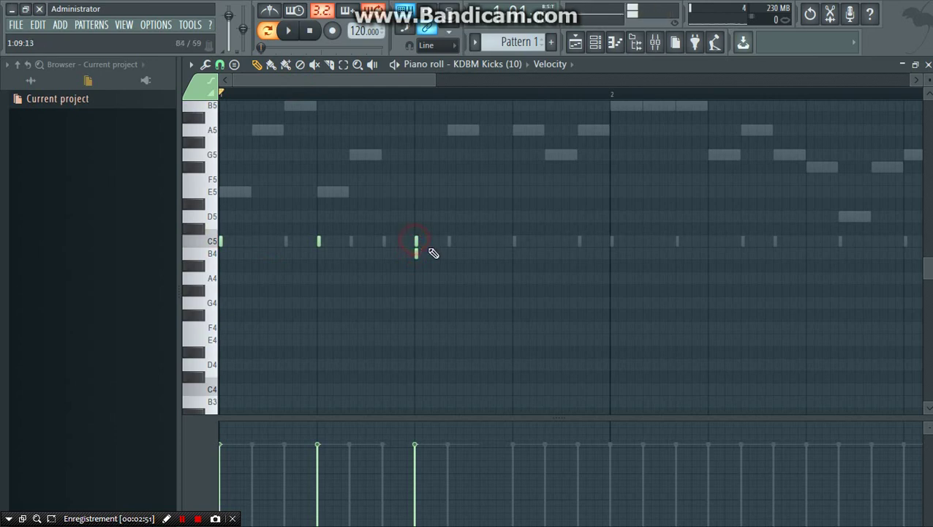
{"action": "left_click", "coordinate": [514, 242]}
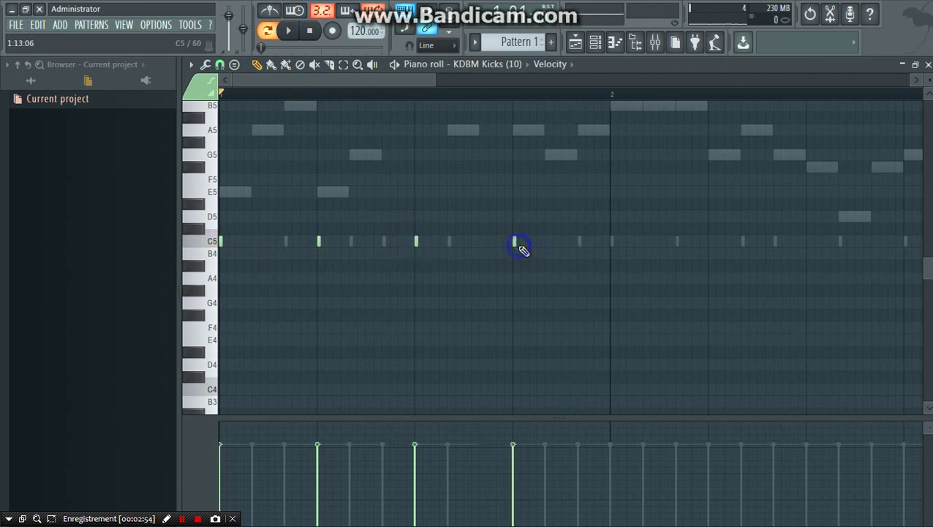
Place C5 kick notes on the four beats of bar 2 and play back the pattern.
{"action": "left_click_drag", "start_coordinate": [615, 242], "coordinate": [707, 241]}
{"action": "right_click", "coordinate": [686, 272]}
{"action": "key", "text": "space"}
{"action": "scroll", "coordinate": [547, 98], "scroll_direction": "down", "scroll_amount": 1}
{"action": "scroll", "coordinate": [547, 101], "scroll_direction": "down", "scroll_amount": 1}
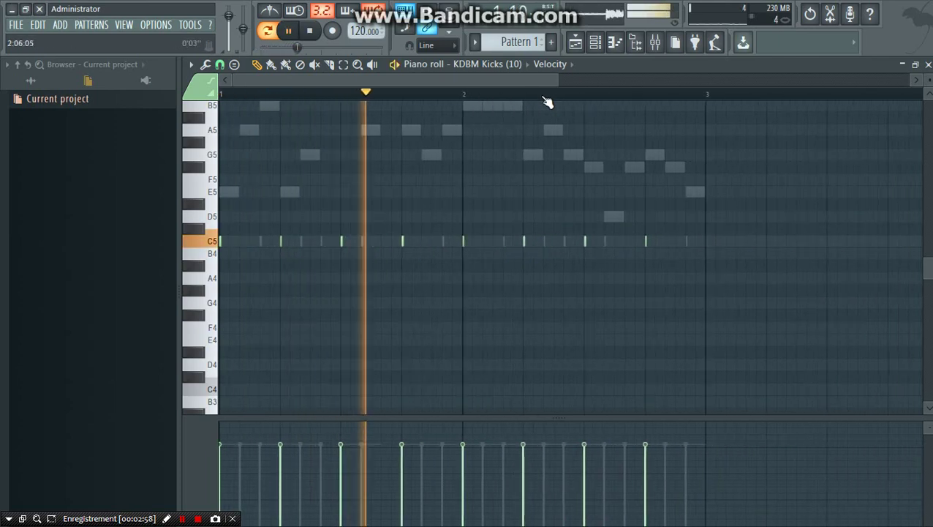
Clone the Melodie channel and load the All Bellz patch from the Bells category in the clone's Hypersonic.
{"action": "left_click", "coordinate": [594, 43]}
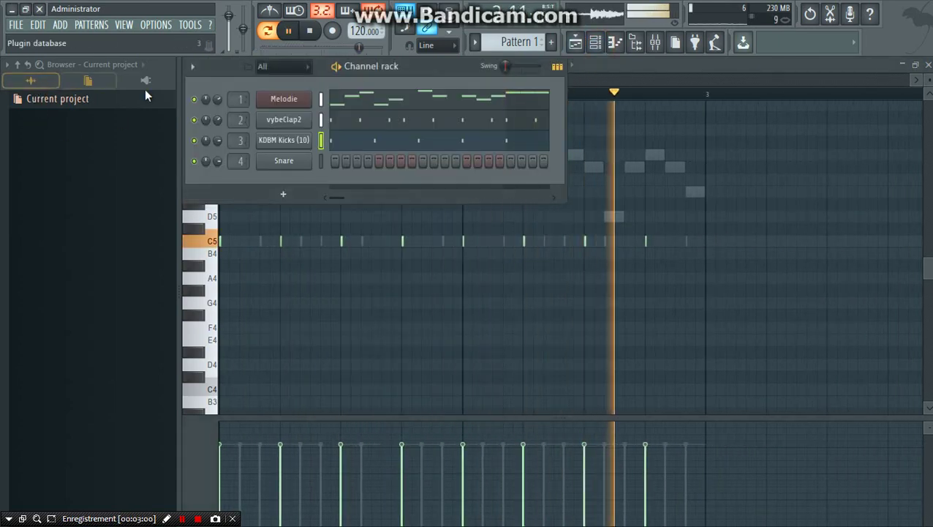
{"action": "right_click", "coordinate": [296, 100]}
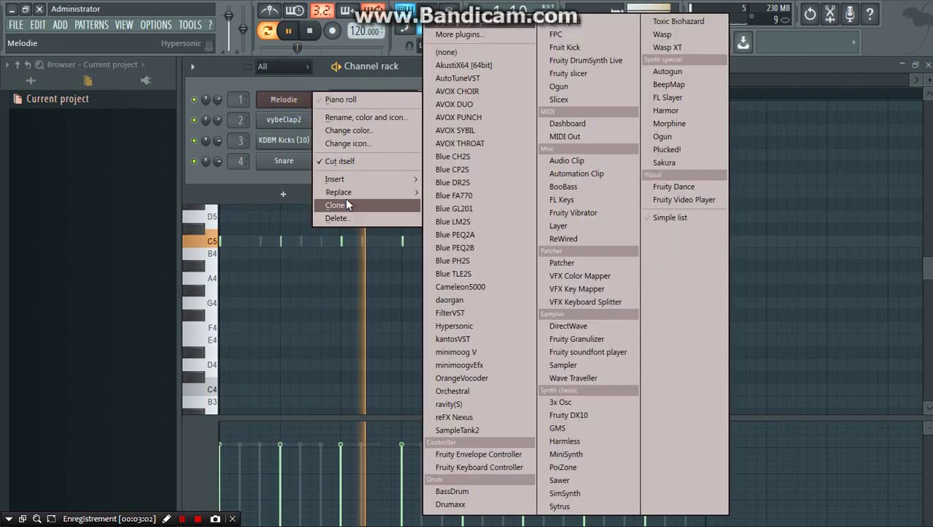
{"action": "left_click", "coordinate": [345, 204]}
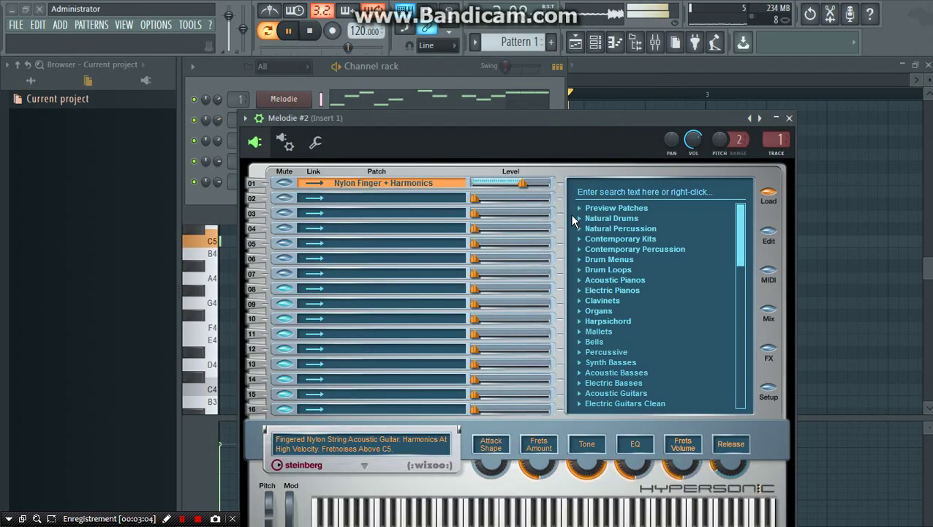
{"action": "left_click", "coordinate": [598, 341]}
{"action": "left_click", "coordinate": [624, 352]}
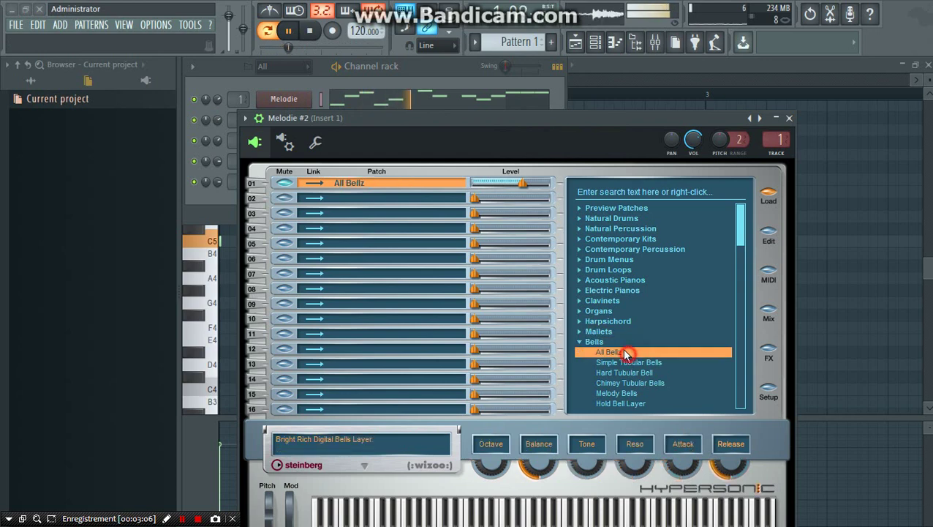
Copy the Melodie channel's notes into Melodie #2, mute the original Melodie channel, and listen to the clone.
{"action": "left_click", "coordinate": [554, 93]}
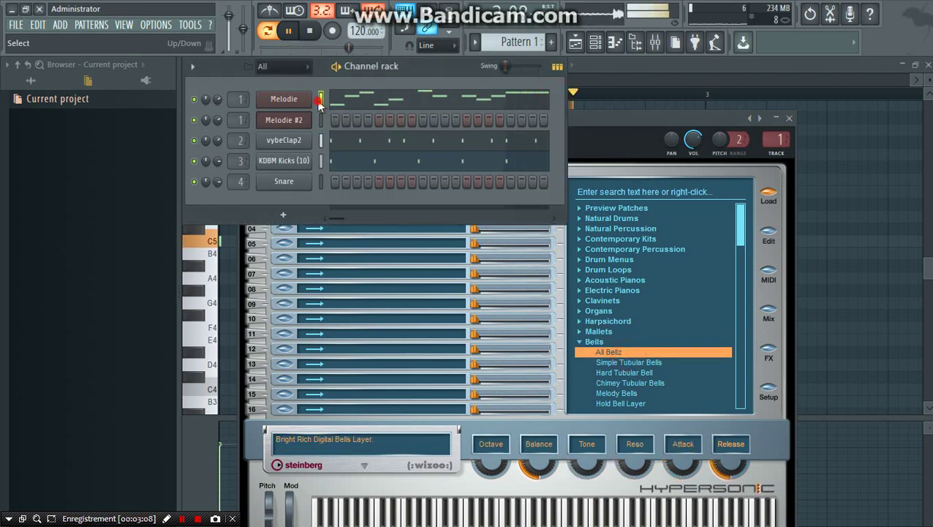
{"action": "left_click", "coordinate": [320, 119]}
{"action": "key", "text": "ctrl+v"}
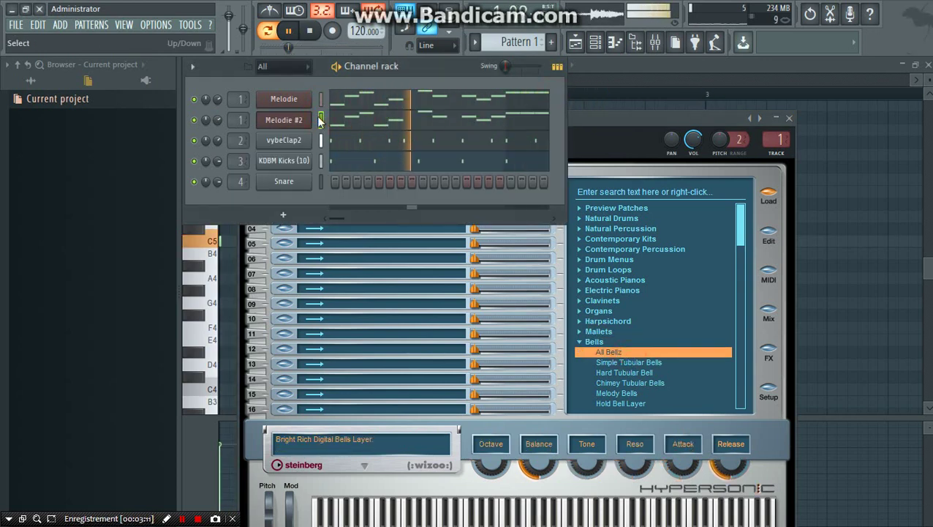
{"action": "left_click", "coordinate": [194, 100]}
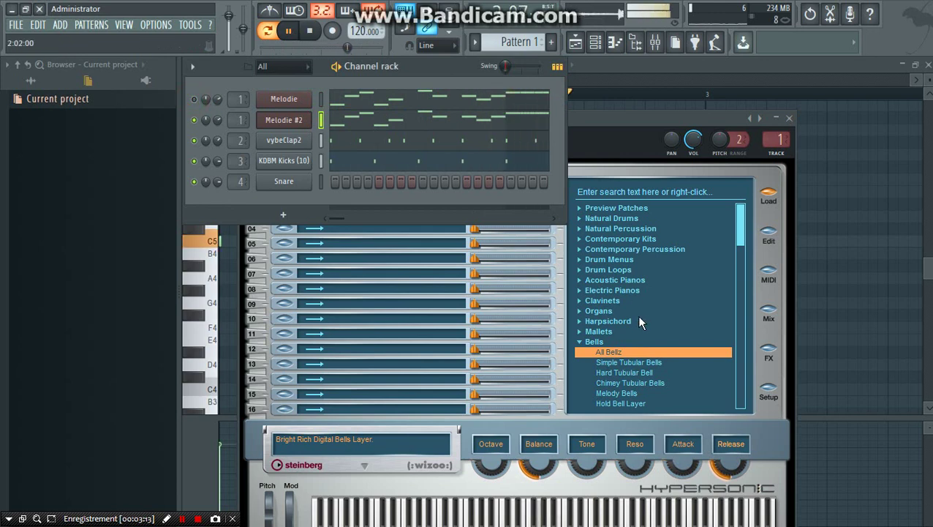
{"action": "key", "text": "space"}
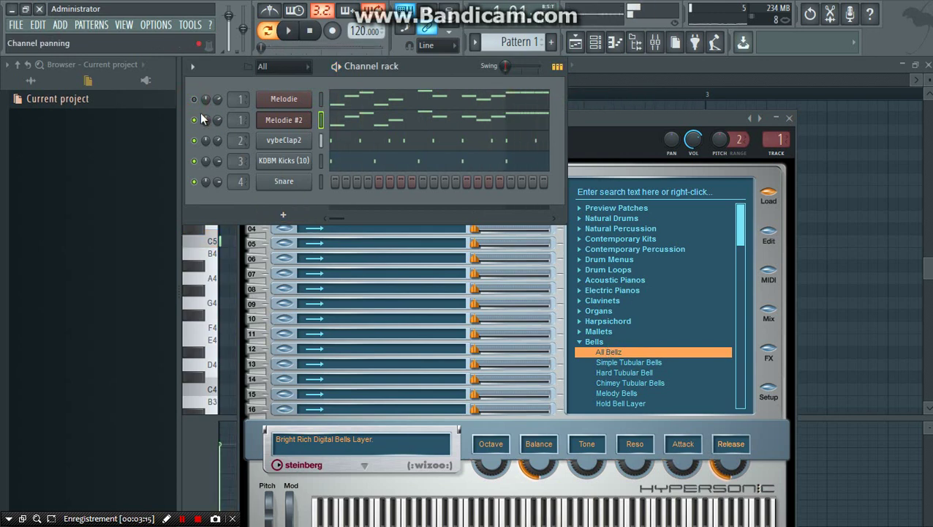
Load the Natural Grand Piano patch from the Acoustic Pianos category in Melodie #2's Hypersonic.
{"action": "left_click", "coordinate": [618, 342]}
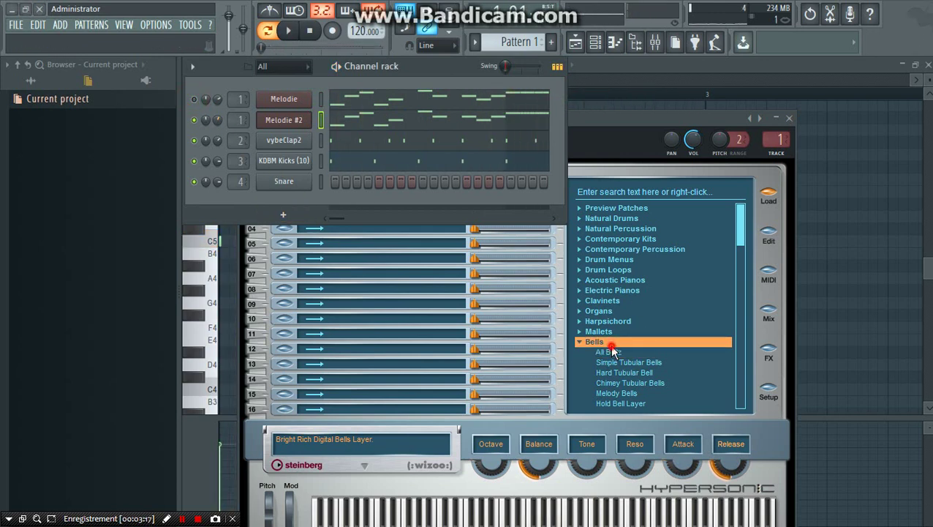
{"action": "left_click", "coordinate": [624, 270]}
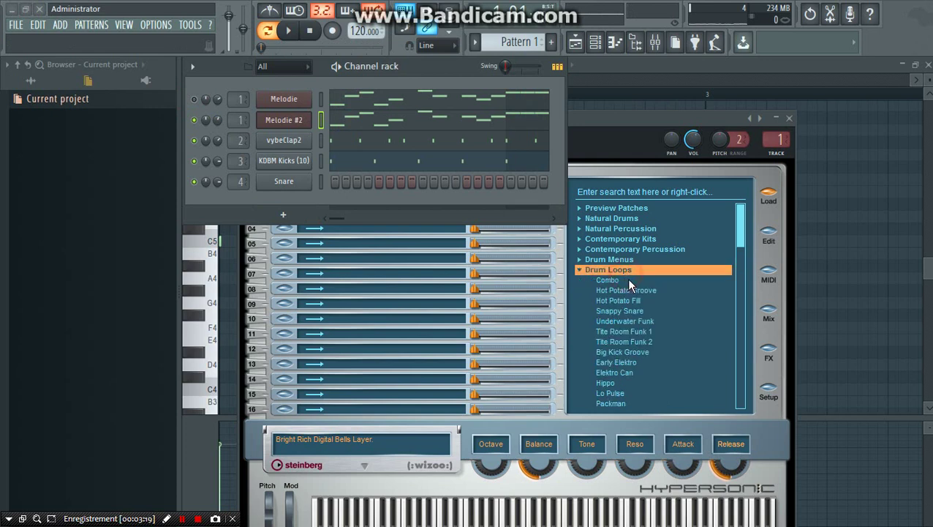
{"action": "left_click", "coordinate": [625, 271]}
{"action": "left_click", "coordinate": [632, 280]}
{"action": "left_click", "coordinate": [634, 291]}
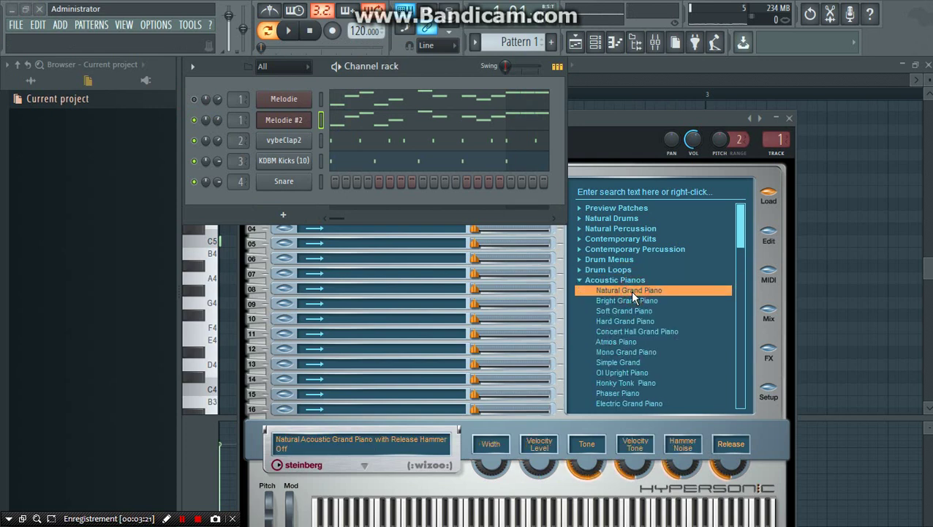
Audition the Bright, Soft and Hard Grand Piano patches during playback, settle on Concert Hall Grand Piano, and close Hypersonic.
{"action": "left_click", "coordinate": [290, 32]}
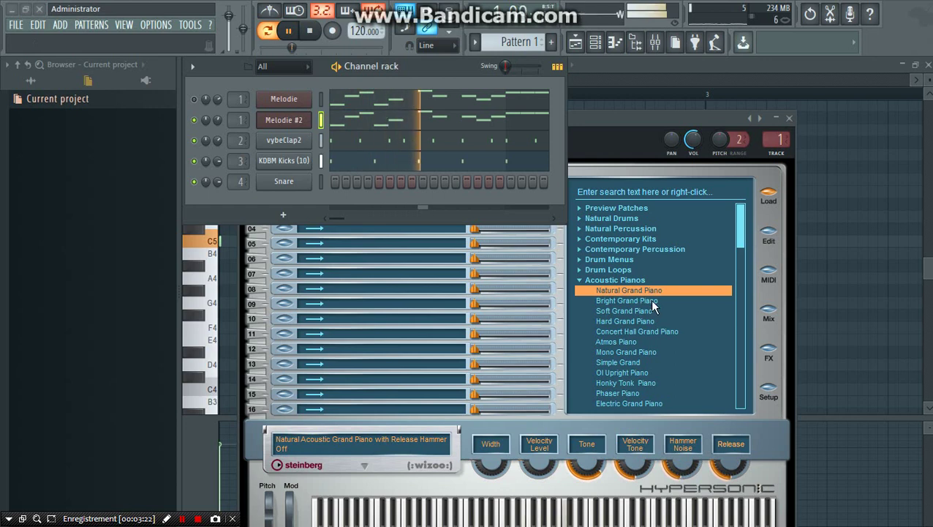
{"action": "left_click", "coordinate": [648, 301]}
{"action": "left_click", "coordinate": [653, 311]}
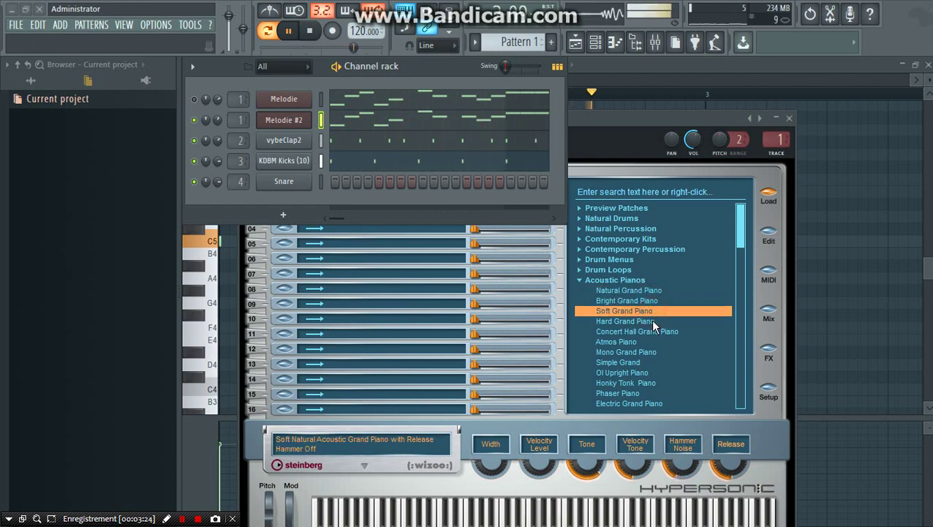
{"action": "left_click", "coordinate": [652, 322]}
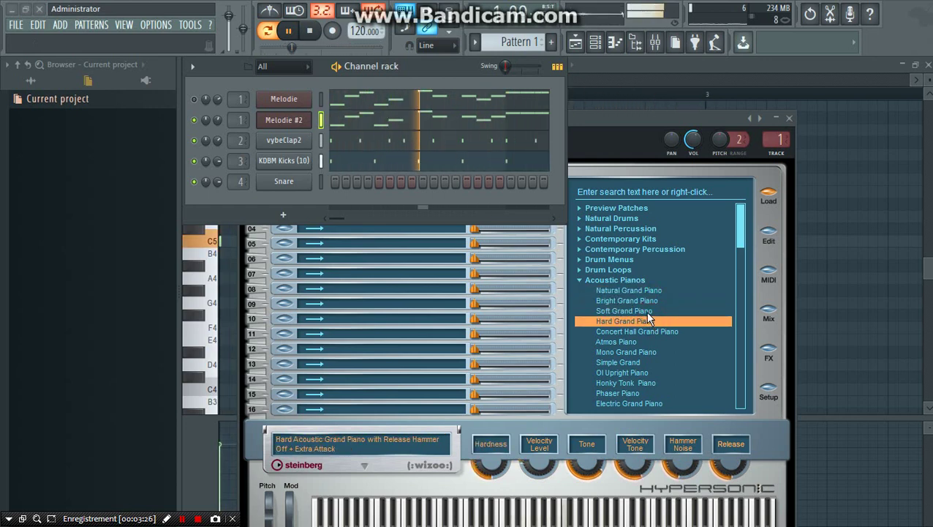
{"action": "left_click", "coordinate": [649, 331]}
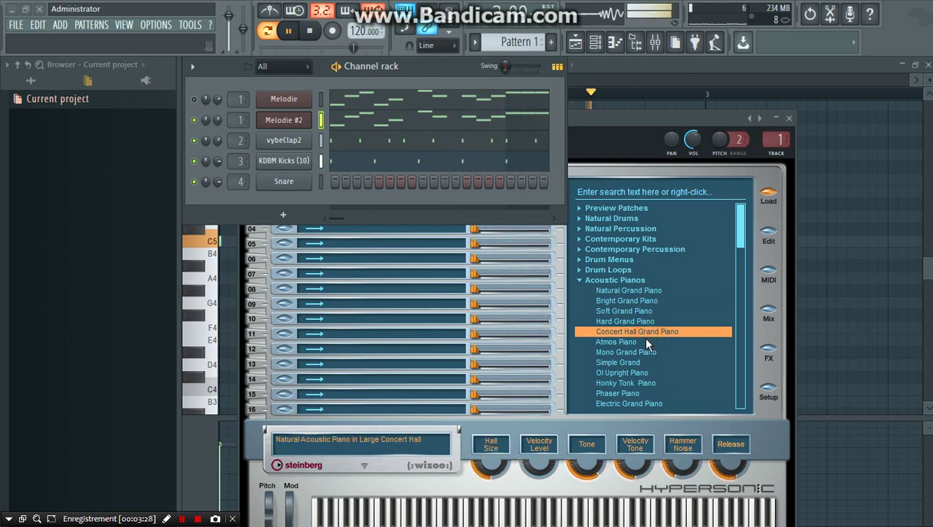
{"action": "left_click", "coordinate": [789, 118]}
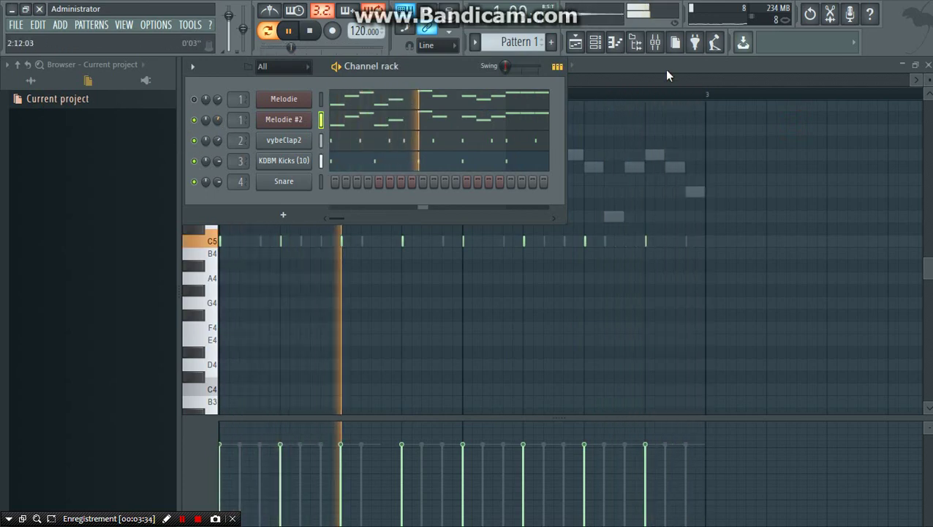
Add Fruity parametric EQ 2 to slot 10 of mixer Insert 1 and lower band 5 slightly around 1 kHz.
{"action": "left_click", "coordinate": [656, 42]}
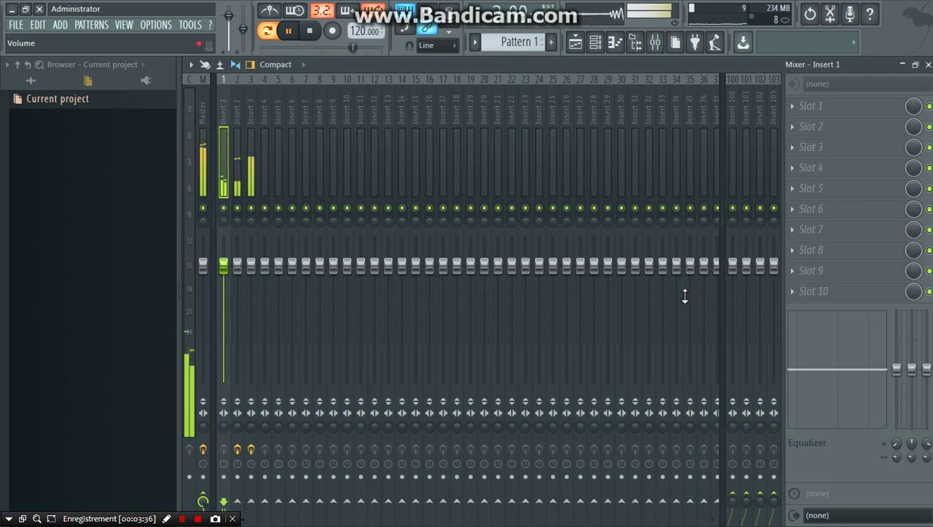
{"action": "left_click", "coordinate": [809, 290]}
{"action": "left_click", "coordinate": [860, 46]}
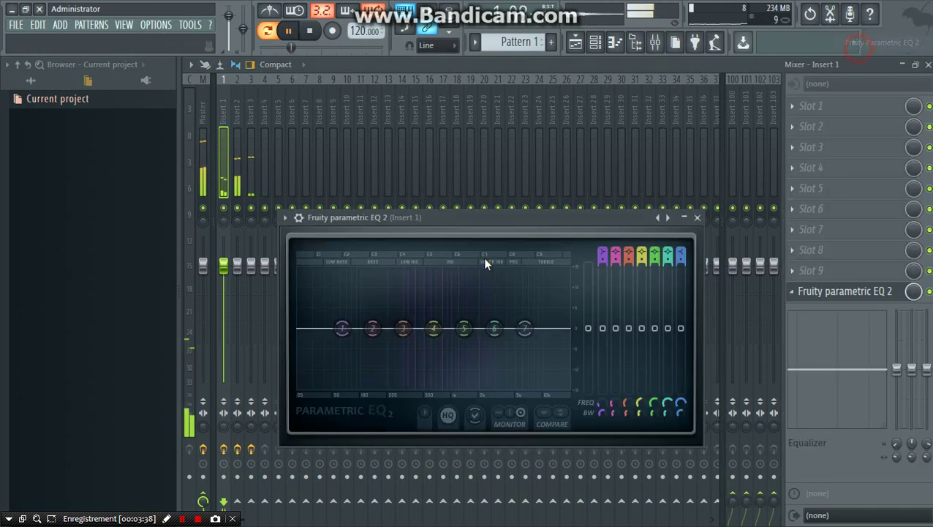
{"action": "left_click_drag", "start_coordinate": [461, 328], "coordinate": [462, 353]}
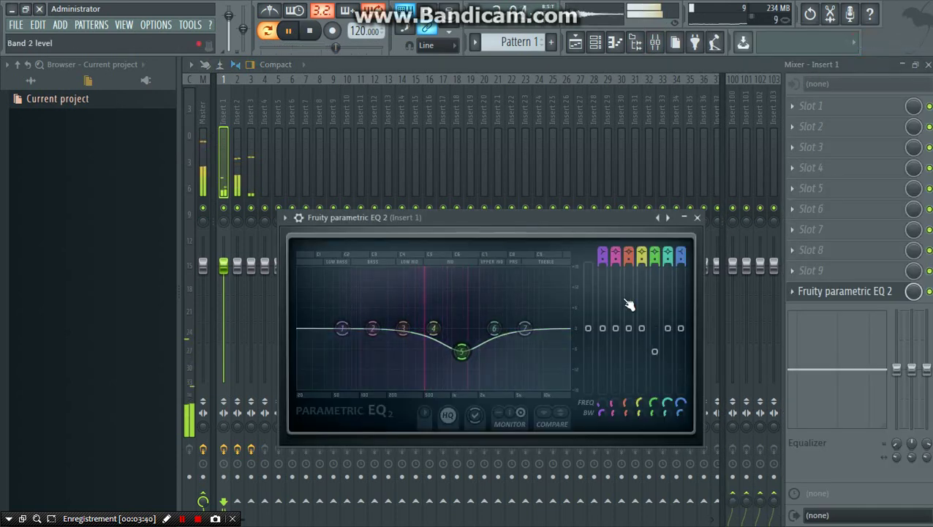
{"action": "left_click", "coordinate": [698, 218]}
Preview the Rim (1) and CONGA MUTE samples, replace the Snare channel with BooBass, and open its piano roll.
{"action": "left_click", "coordinate": [604, 56]}
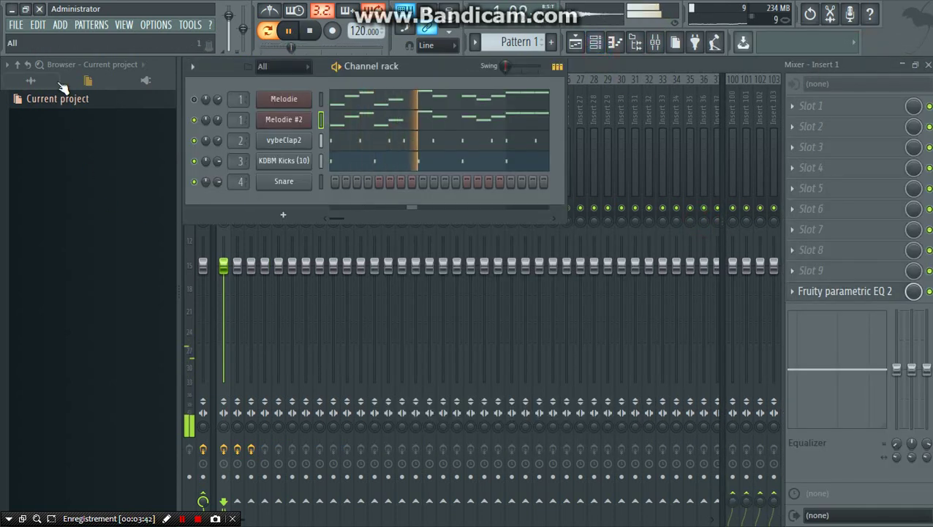
{"action": "left_click", "coordinate": [31, 79]}
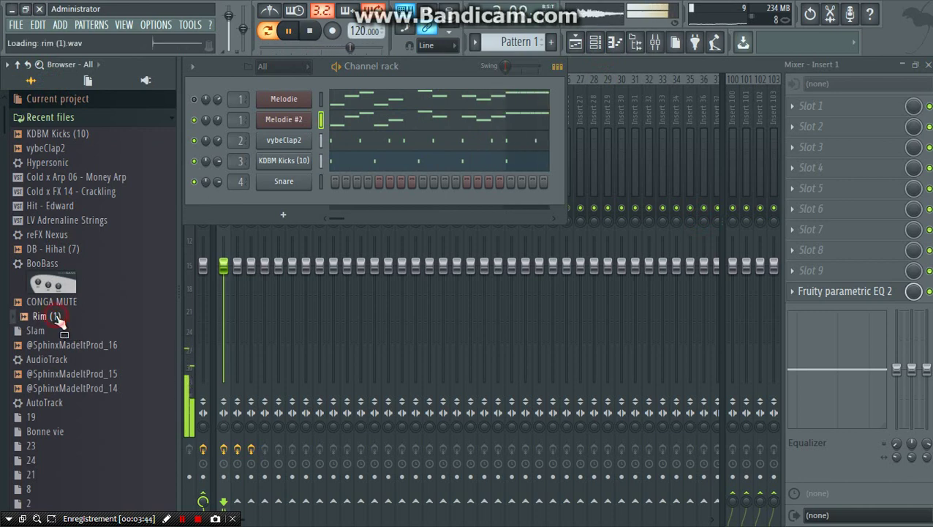
{"action": "left_click", "coordinate": [55, 308]}
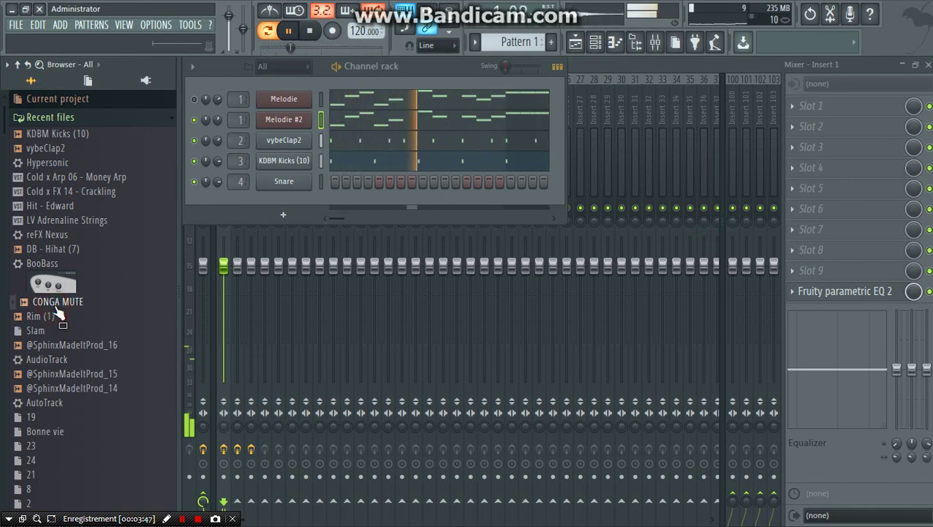
{"action": "key", "text": "space"}
{"action": "left_click_drag", "start_coordinate": [42, 265], "coordinate": [291, 187]}
{"action": "right_click", "coordinate": [291, 188]}
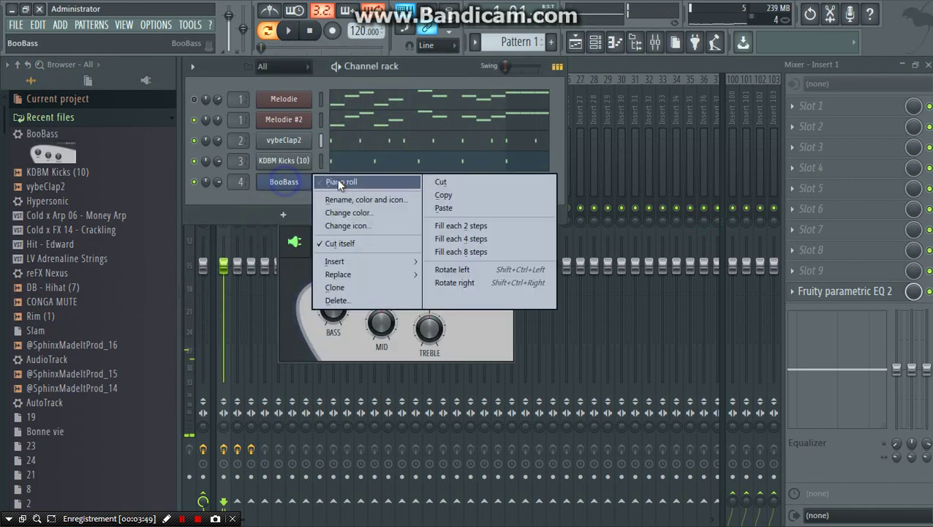
{"action": "left_click", "coordinate": [337, 180]}
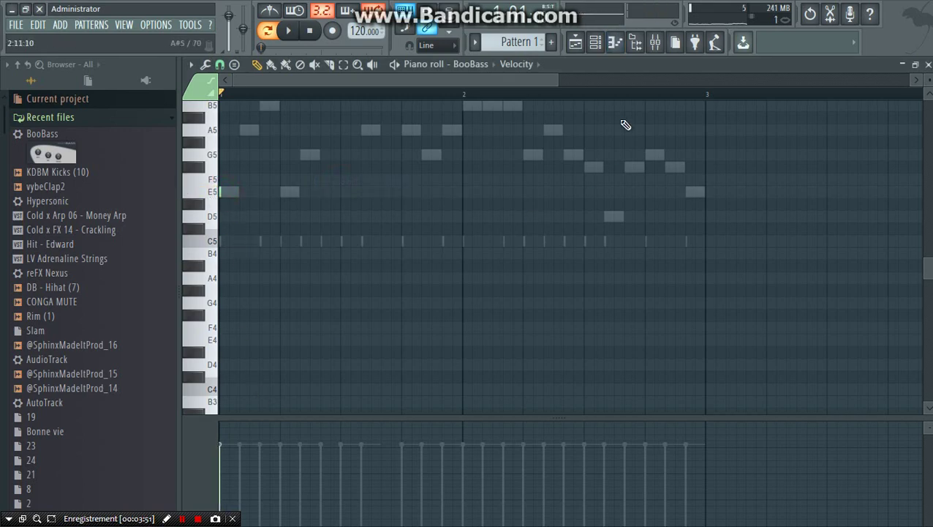
Check BooBass's mixer routing and sound, and place a one-beat E5 note at the start of bar 1.
{"action": "left_click", "coordinate": [602, 42]}
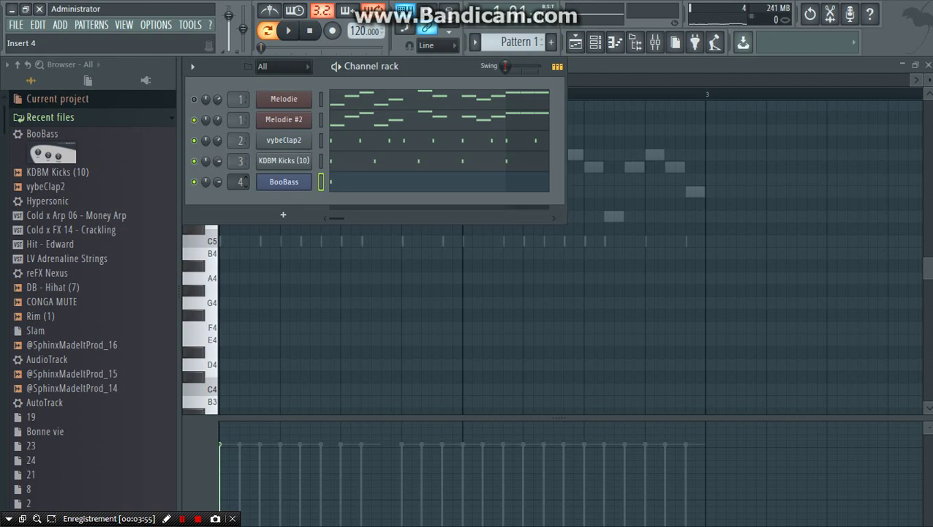
{"action": "left_click", "coordinate": [212, 242]}
{"action": "key", "text": "space"}
{"action": "key", "text": "space"}
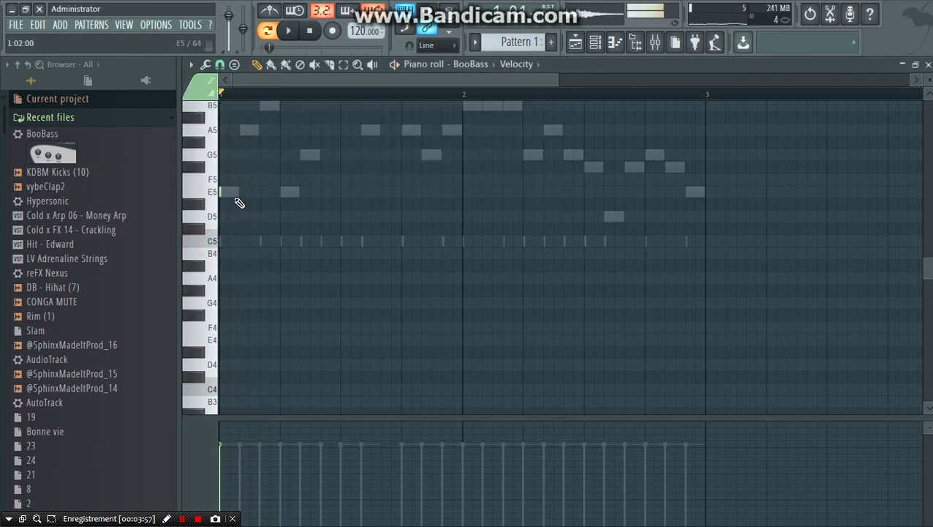
{"action": "scroll", "coordinate": [264, 86], "scroll_direction": "up", "scroll_amount": 2}
{"action": "left_click", "coordinate": [271, 79]}
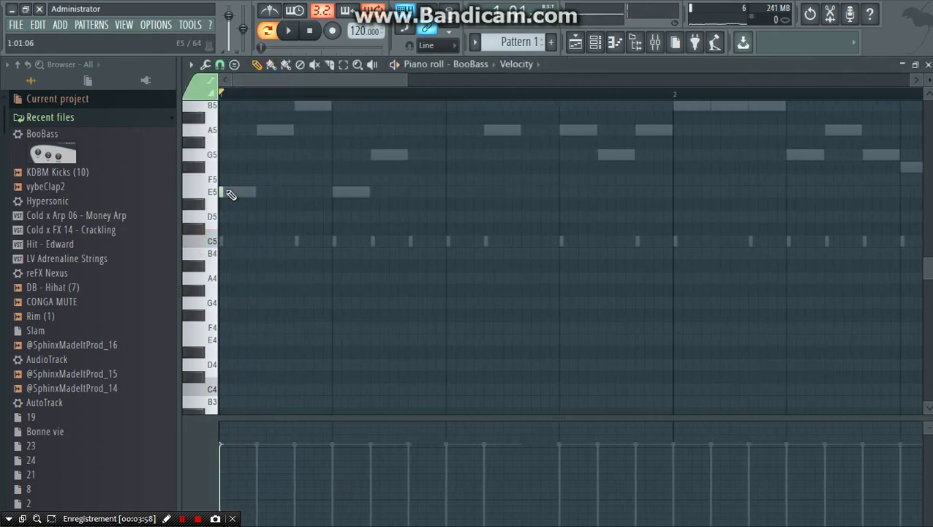
{"action": "left_click_drag", "start_coordinate": [256, 197], "coordinate": [330, 212]}
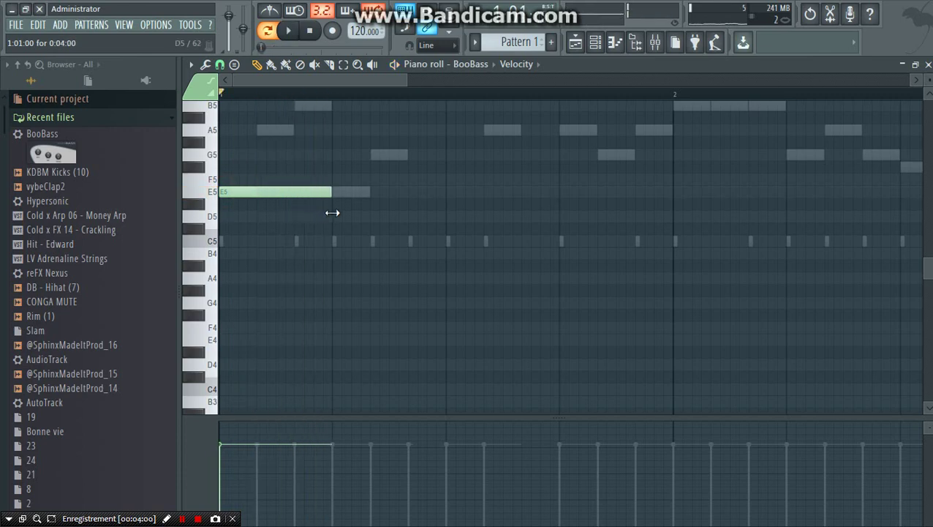
Complete bar 1 of the bass line with a short G5 in beat 2, a longer C5 on beat 3 and a short B4 in beat 4.
{"action": "left_click", "coordinate": [371, 155]}
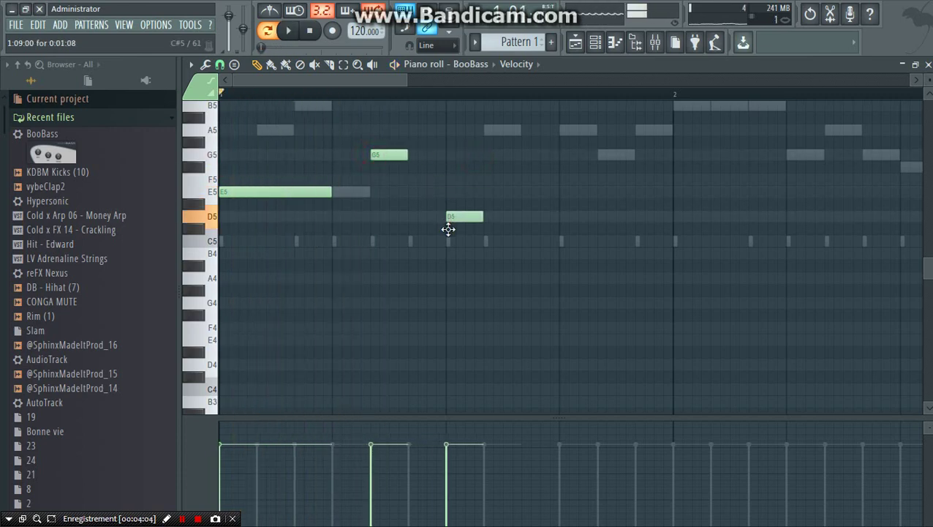
{"action": "key", "text": "space"}
{"action": "left_click", "coordinate": [483, 244]}
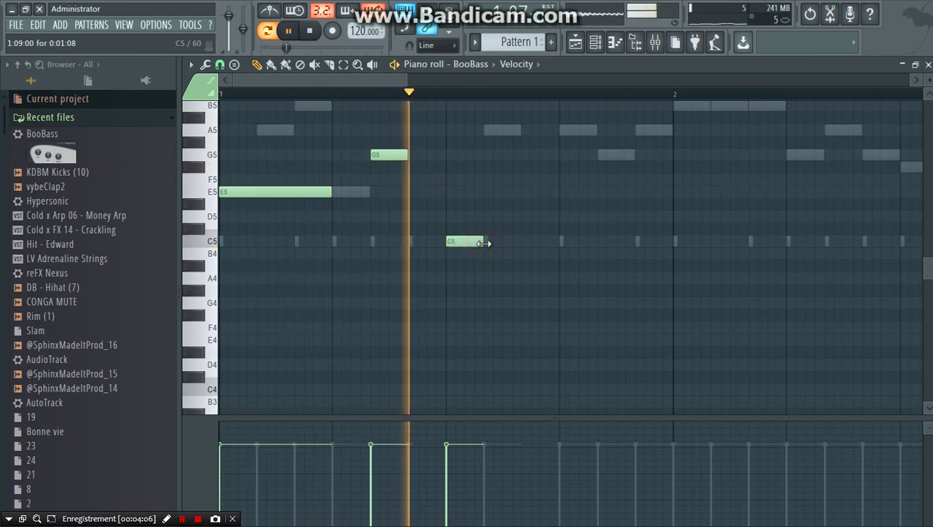
{"action": "key", "text": "space"}
{"action": "left_click_drag", "start_coordinate": [481, 246], "coordinate": [638, 256]}
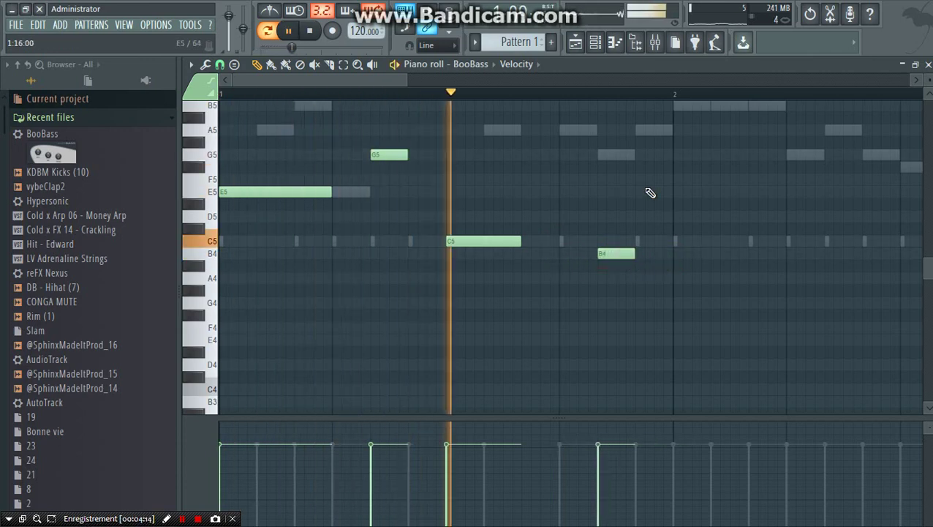
Place a lengthened G5 bass note at the start of bar 2 and a short E5 on its second beat.
{"action": "scroll", "coordinate": [600, 96], "scroll_direction": "down", "scroll_amount": 2}
{"action": "key", "text": "space"}
{"action": "left_click_drag", "start_coordinate": [548, 242], "coordinate": [545, 163]}
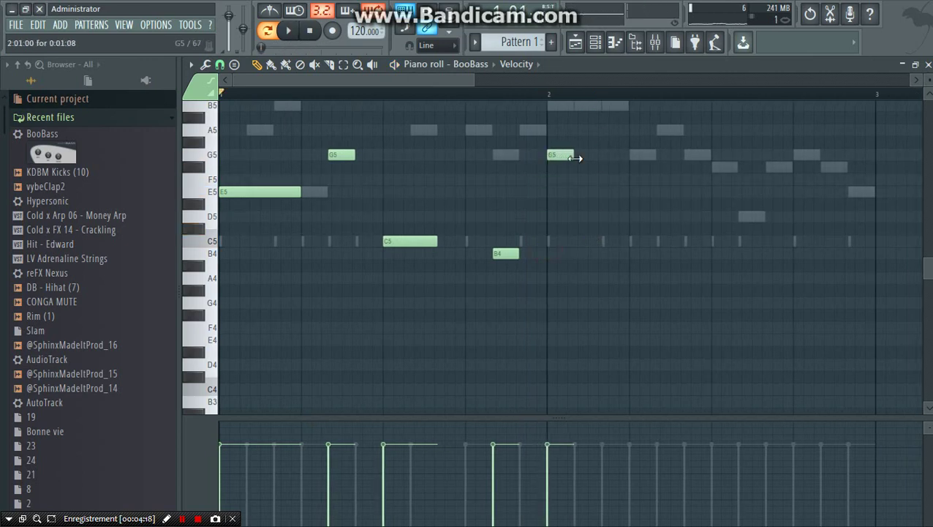
{"action": "key", "text": "space"}
{"action": "left_click_drag", "start_coordinate": [608, 167], "coordinate": [648, 198]}
{"action": "left_click", "coordinate": [632, 156]}
{"action": "key", "text": "space"}
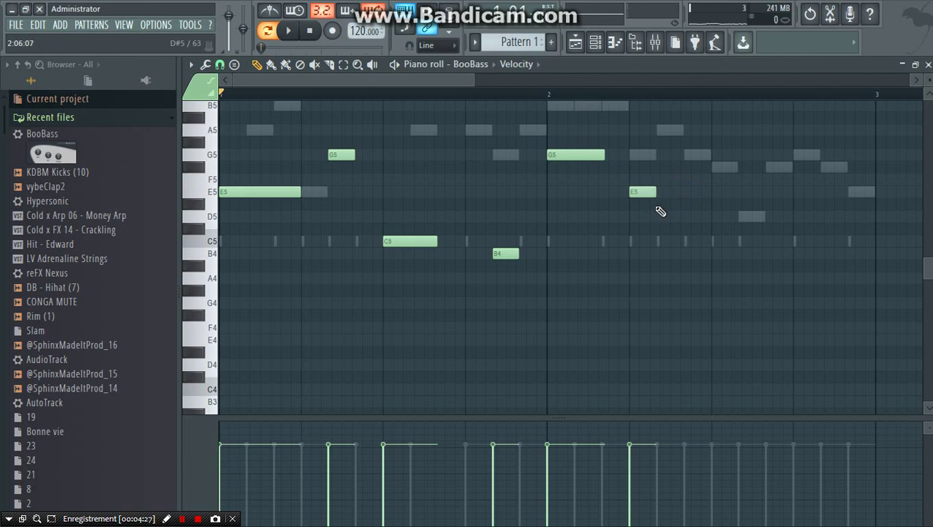
Fill the rest of bar 2 with consecutive short bass notes G5, F#5, F#5, D5, D5, E5, E5 and play it back.
{"action": "key", "text": "space"}
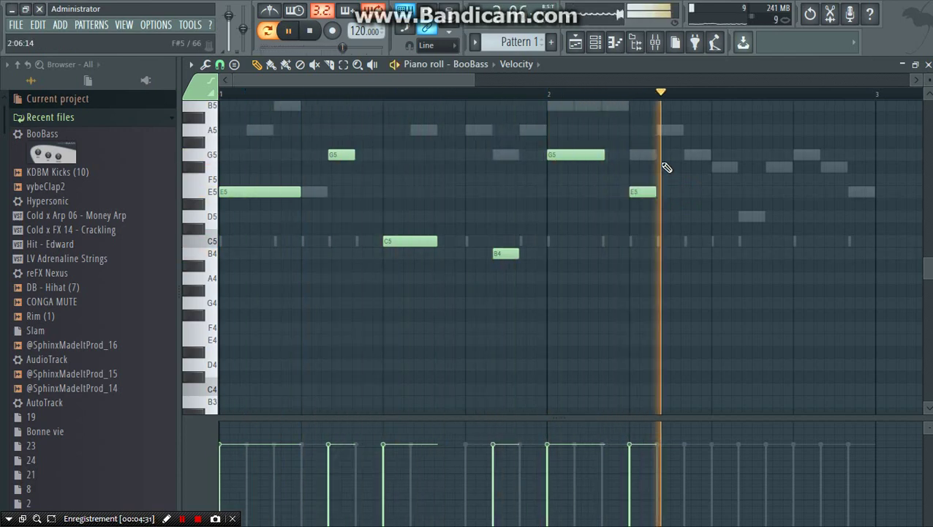
{"action": "key", "text": "space"}
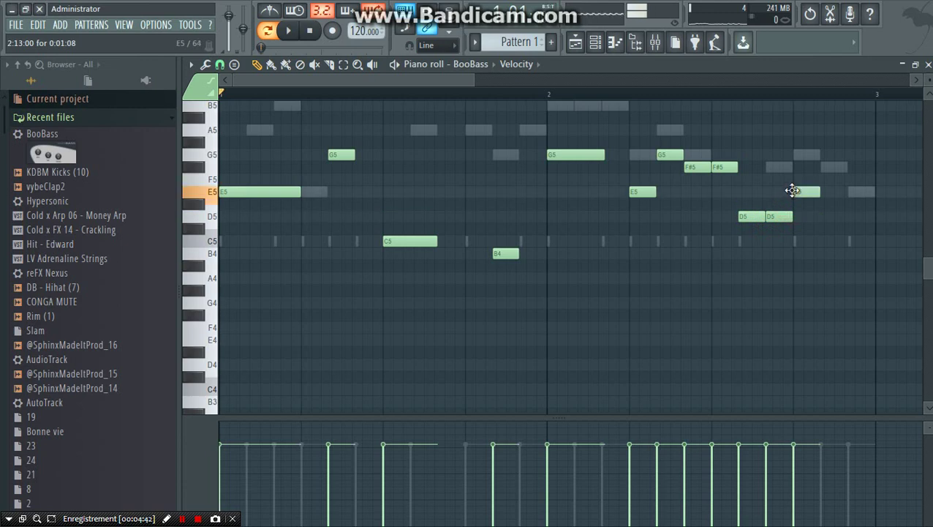
{"action": "left_click_drag", "start_coordinate": [828, 192], "coordinate": [819, 191]}
{"action": "key", "text": "space"}
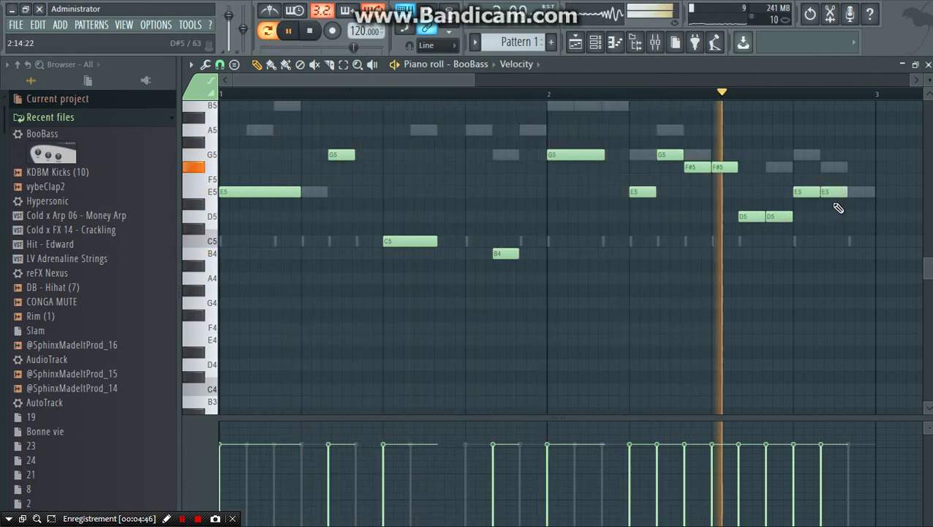
Thin out bar 2 by deleting the first note of each repeated F#5, D5 and E5 pair, and play it back.
{"action": "left_click_drag", "start_coordinate": [723, 167], "coordinate": [721, 185]}
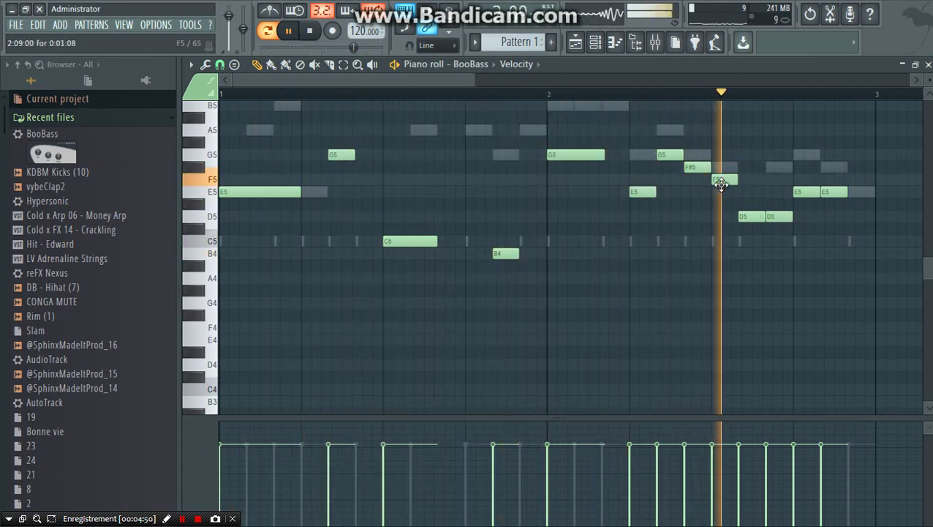
{"action": "right_click", "coordinate": [721, 184]}
{"action": "key", "text": "space"}
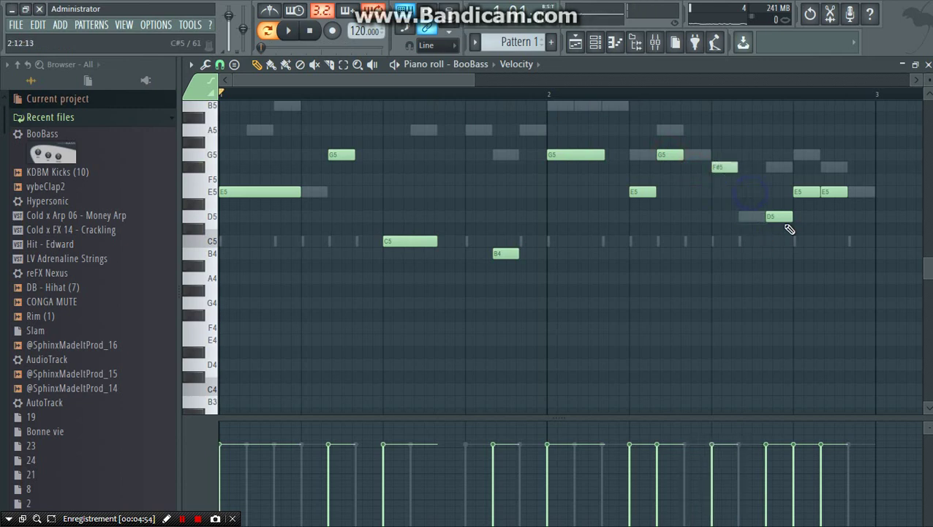
{"action": "right_click", "coordinate": [802, 194]}
{"action": "key", "text": "space"}
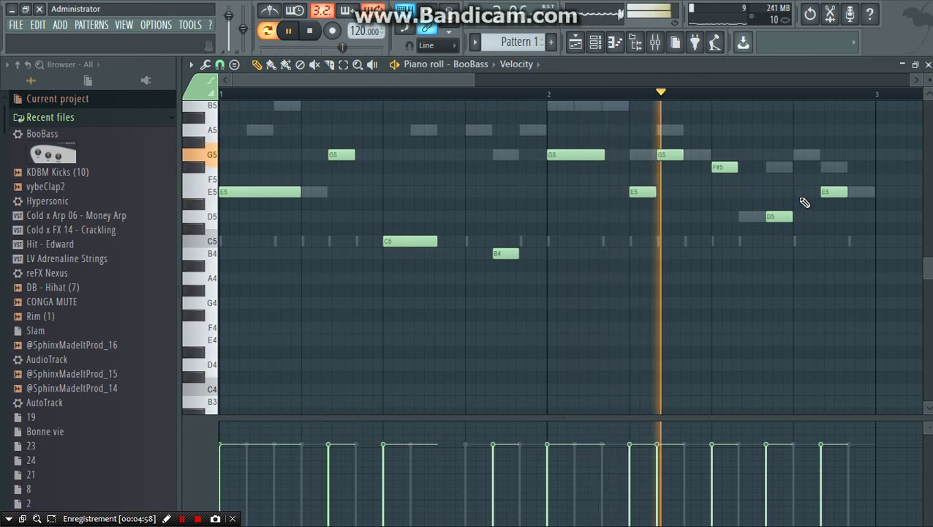
Move bar 2's remaining D5 note onto beat 4, delete the last E5 note, and play the pattern.
{"action": "key", "text": "space"}
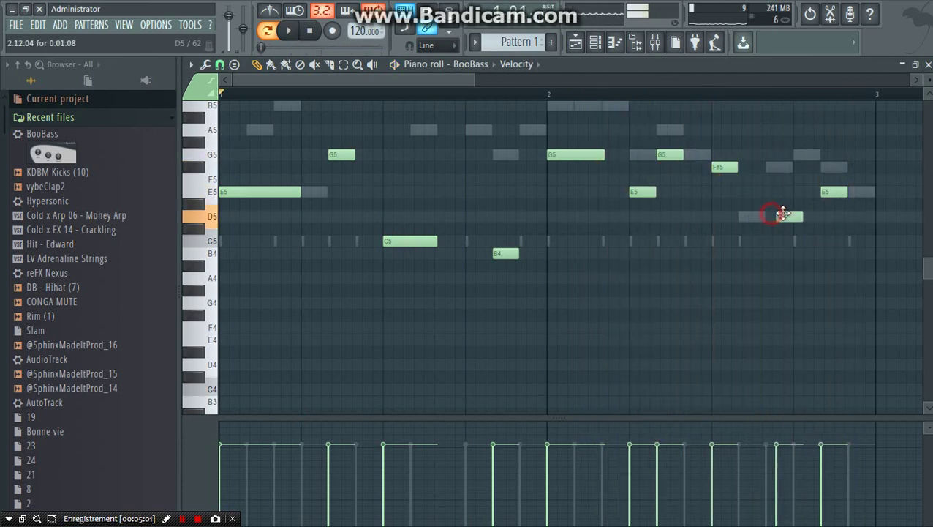
{"action": "right_click", "coordinate": [843, 193]}
{"action": "key", "text": "space"}
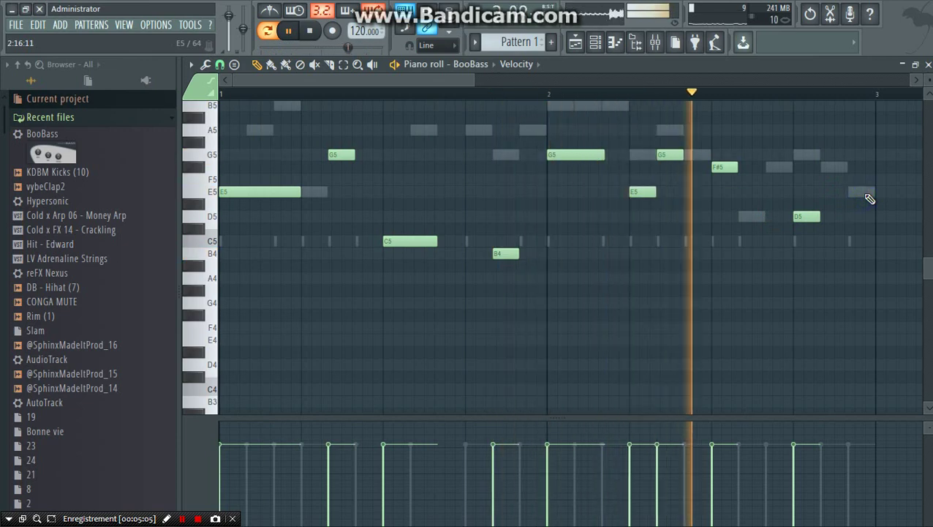
Add a short D5 note directly after the F#5 in bar 2, align it to the grid, and stop playback.
{"action": "left_click", "coordinate": [742, 216]}
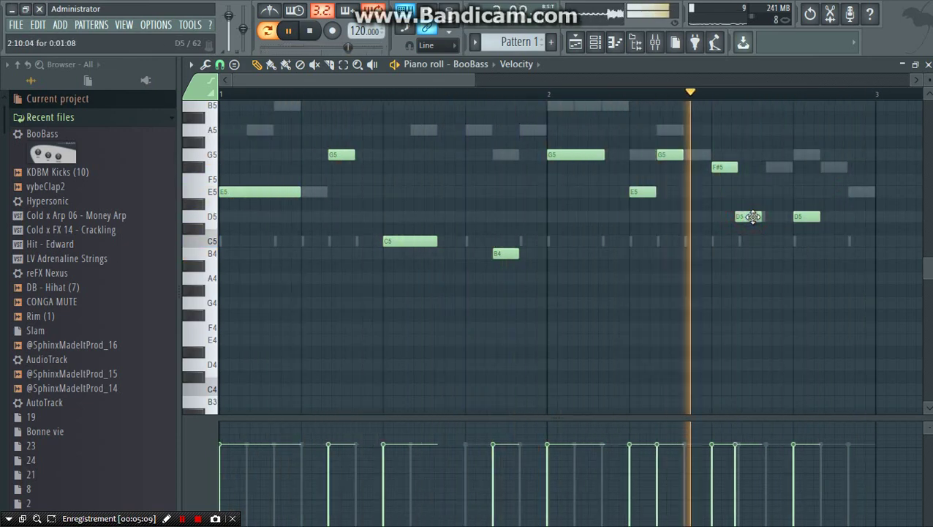
{"action": "left_click_drag", "start_coordinate": [752, 217], "coordinate": [755, 216]}
{"action": "key", "text": "space"}
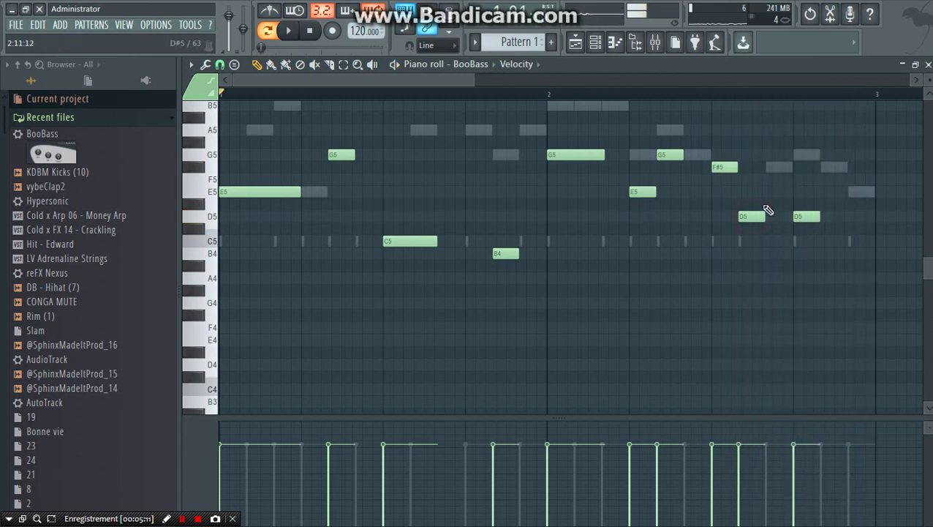
Replace bar 2's last D5 bass note with three consecutive short E5 notes running to the bar's end, and play the pattern.
{"action": "left_click_drag", "start_coordinate": [769, 168], "coordinate": [794, 220]}
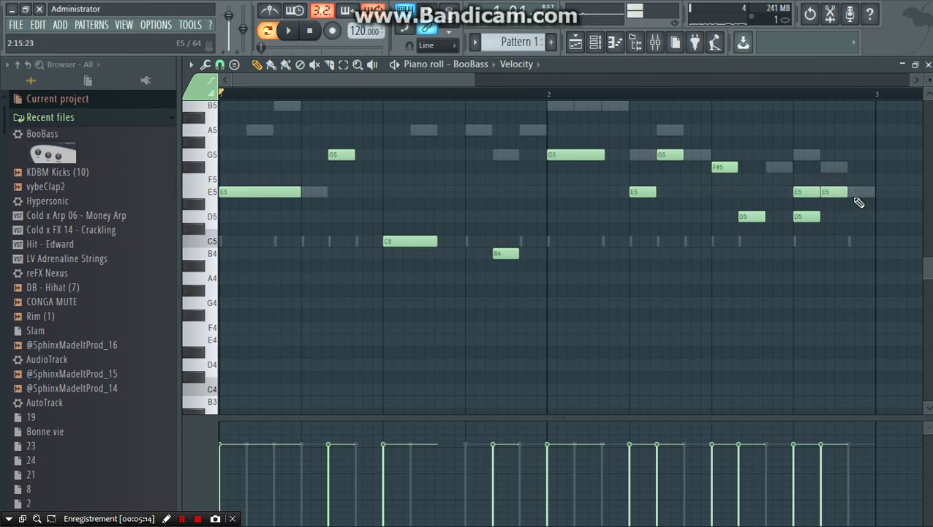
{"action": "right_click", "coordinate": [816, 217]}
{"action": "key", "text": "space"}
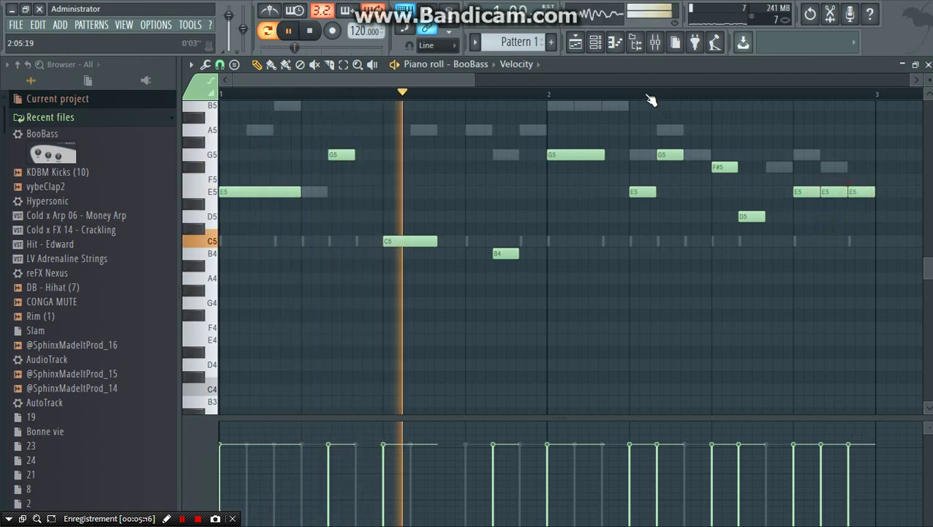
{"action": "scroll", "coordinate": [649, 96], "scroll_direction": "down", "scroll_amount": 1}
{"action": "scroll", "coordinate": [650, 98], "scroll_direction": "down", "scroll_amount": 1}
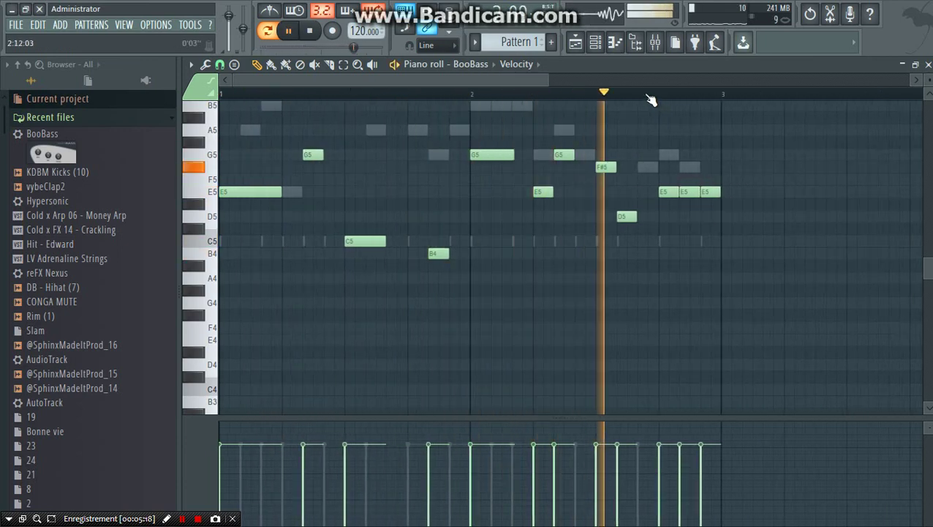
Unmute the Melodie channel to hear it with the rest of the pattern, and stop playback.
{"action": "left_click", "coordinate": [596, 43]}
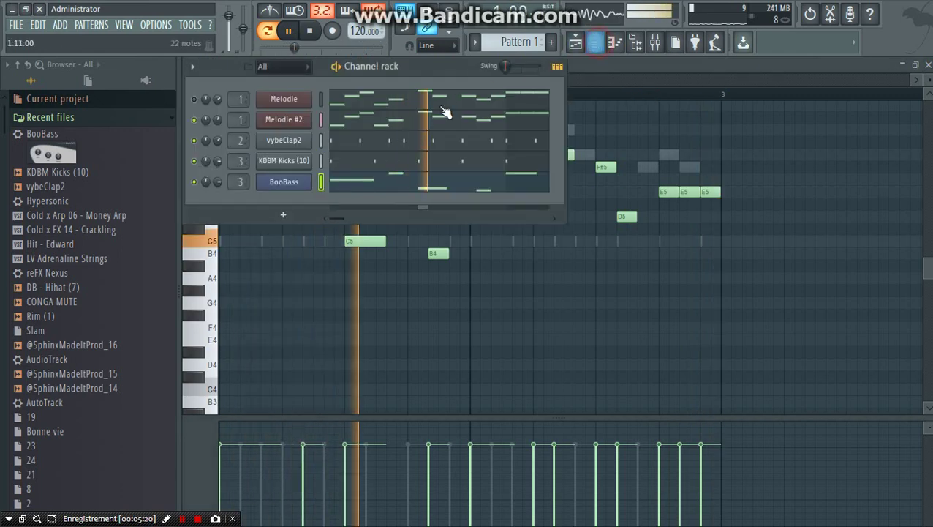
{"action": "left_click", "coordinate": [194, 99]}
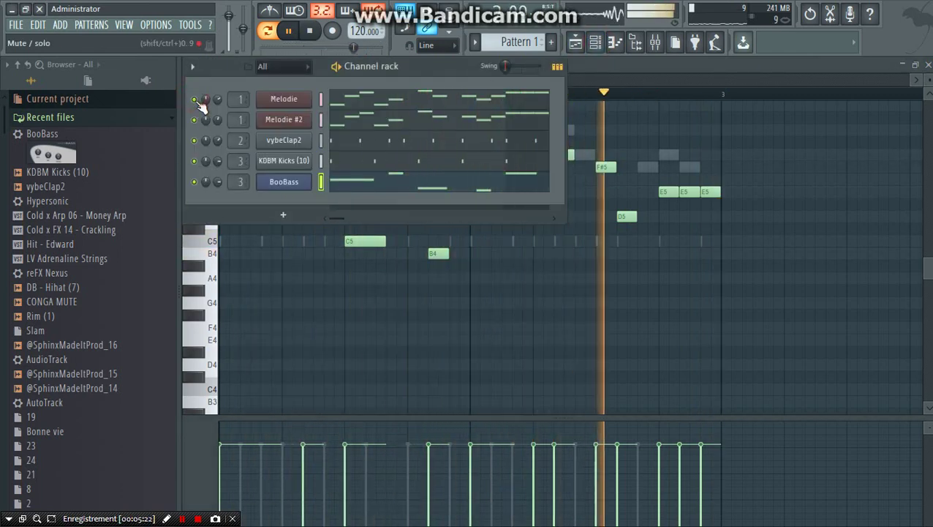
{"action": "key", "text": "space"}
Clone the Melodie #2 channel and show the list of recently used files.
{"action": "right_click", "coordinate": [299, 121]}
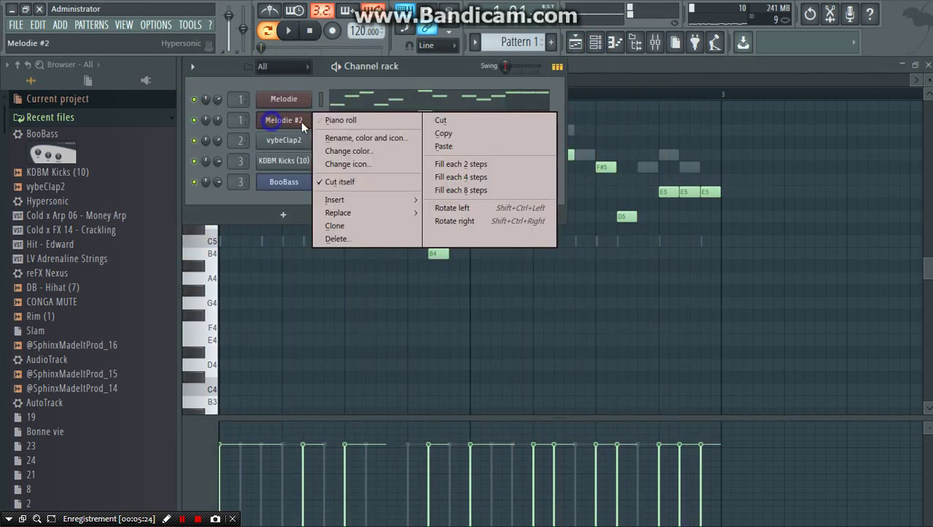
{"action": "left_click", "coordinate": [62, 118]}
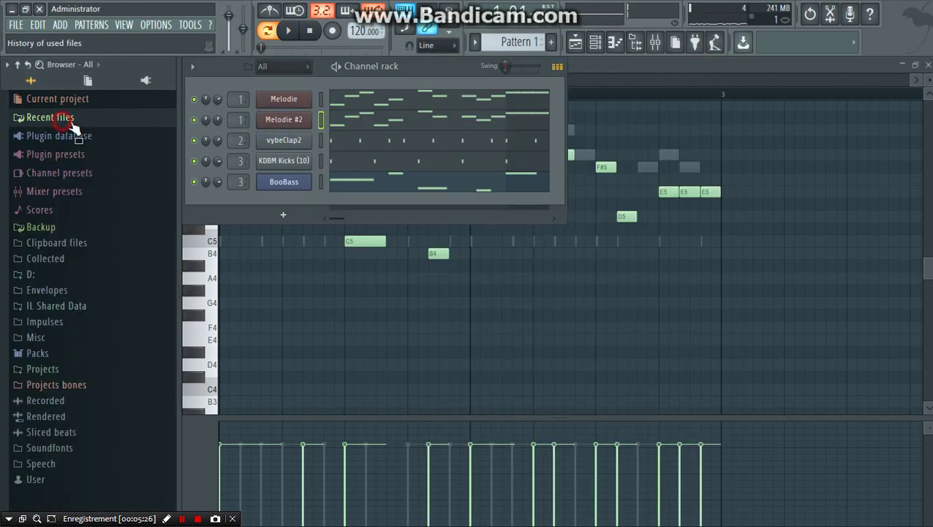
{"action": "right_click", "coordinate": [302, 121]}
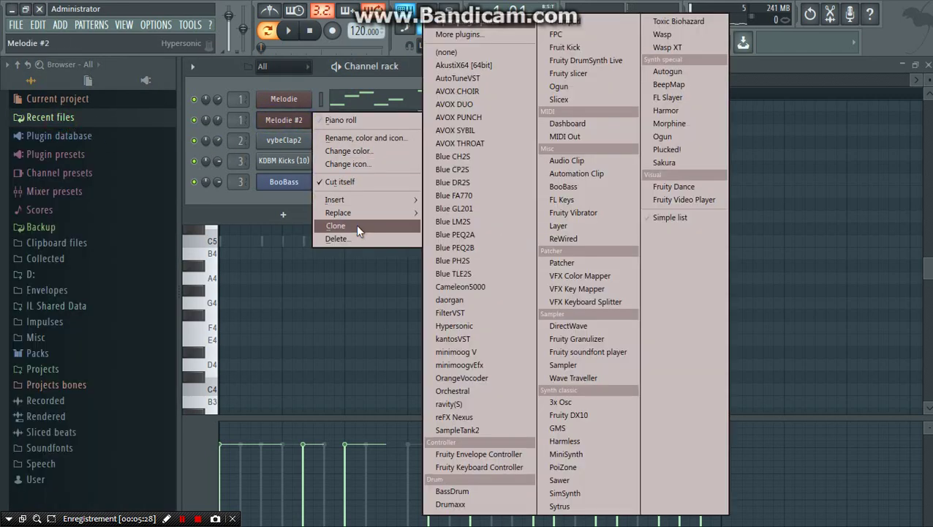
{"action": "left_click", "coordinate": [355, 225]}
{"action": "left_click", "coordinate": [51, 117]}
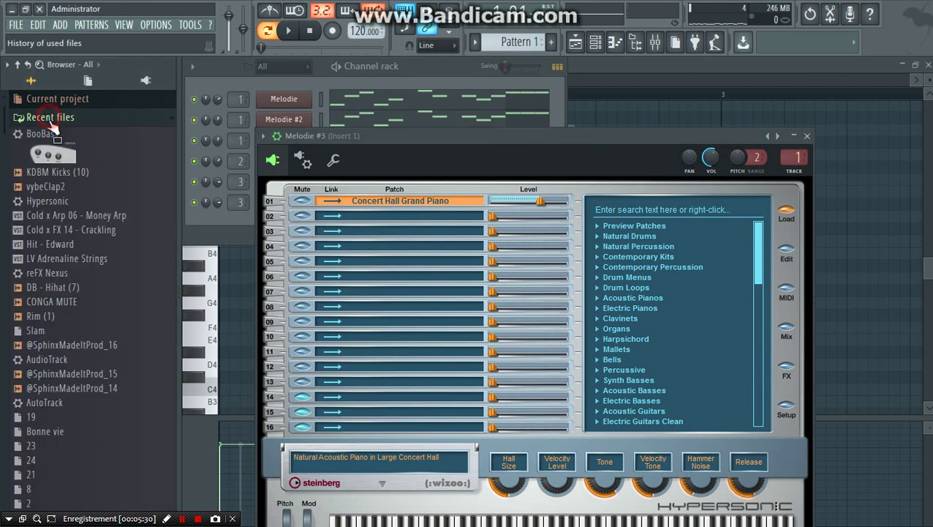
Try to load the recent presets Cold x FX 14 - Crackling and Cold x Arp 06 - Money Arp into the cloned Hypersonic channel.
{"action": "right_click", "coordinate": [92, 232]}
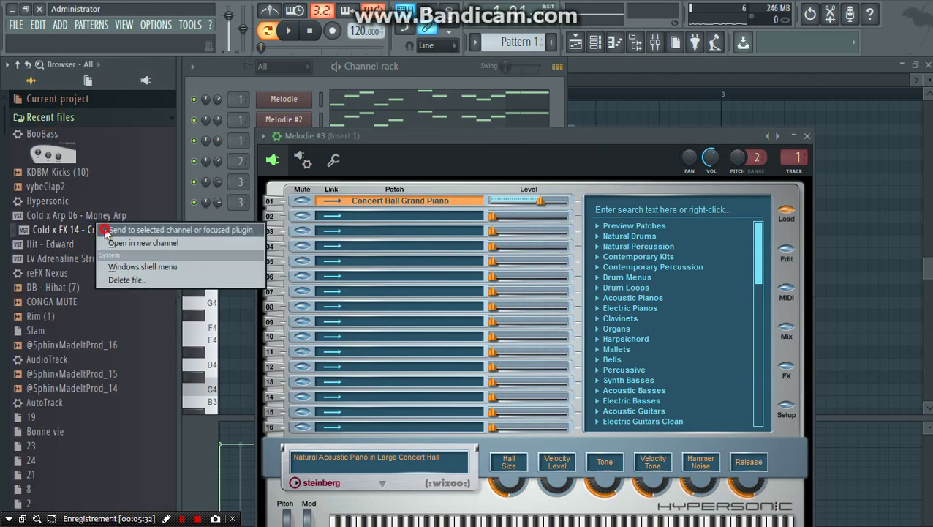
{"action": "left_click", "coordinate": [106, 233]}
{"action": "right_click", "coordinate": [74, 232]}
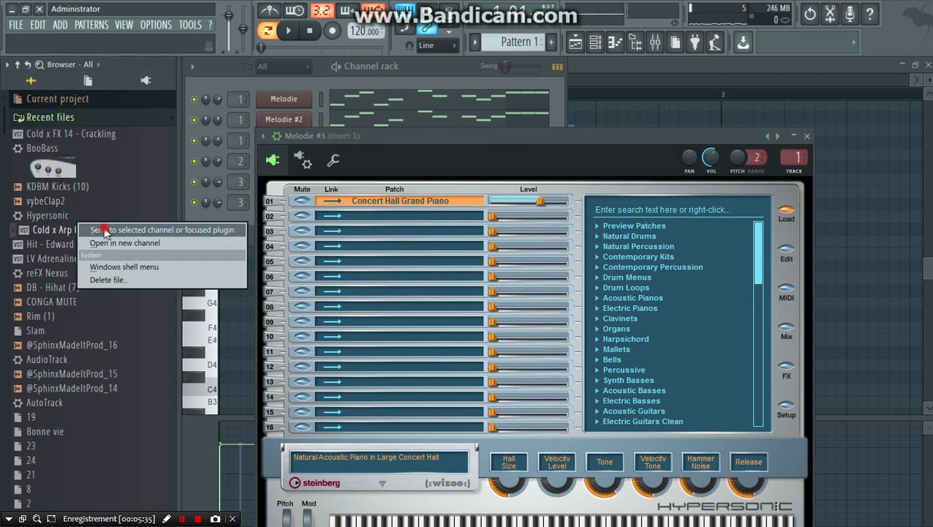
{"action": "left_click", "coordinate": [109, 238]}
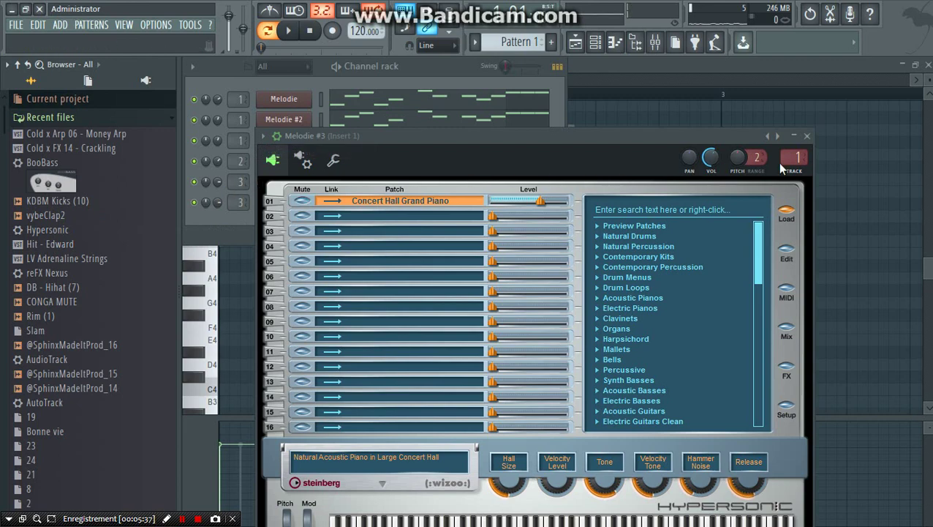
Replace the instrument in the Melodie #3 channel with reFX Nexus and close the plugin windows.
{"action": "left_click", "coordinate": [808, 137]}
{"action": "right_click", "coordinate": [289, 141]}
{"action": "mouse_move", "coordinate": [401, 235]}
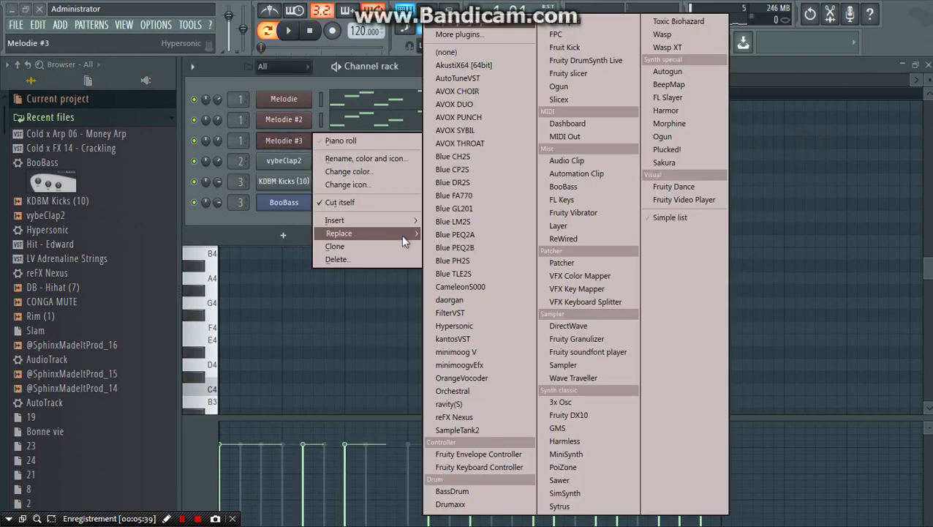
{"action": "left_click", "coordinate": [484, 418]}
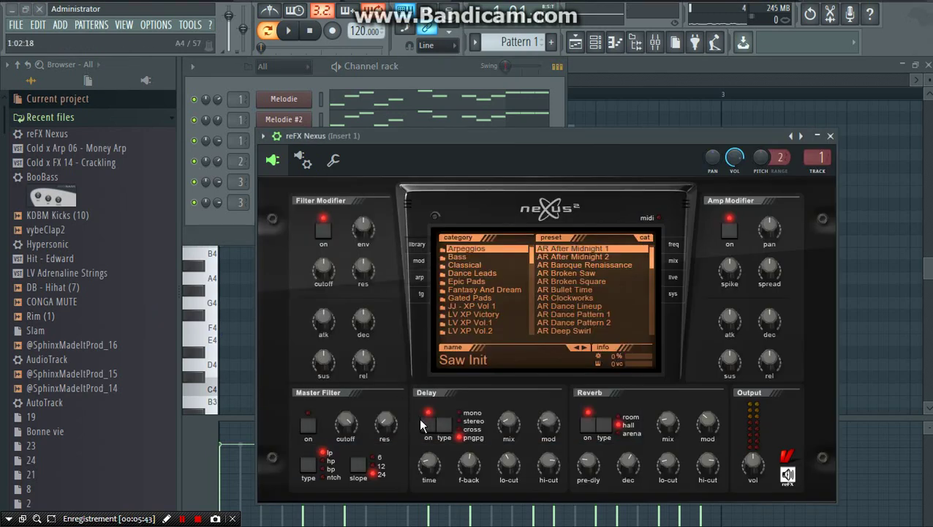
{"action": "left_click", "coordinate": [834, 137]}
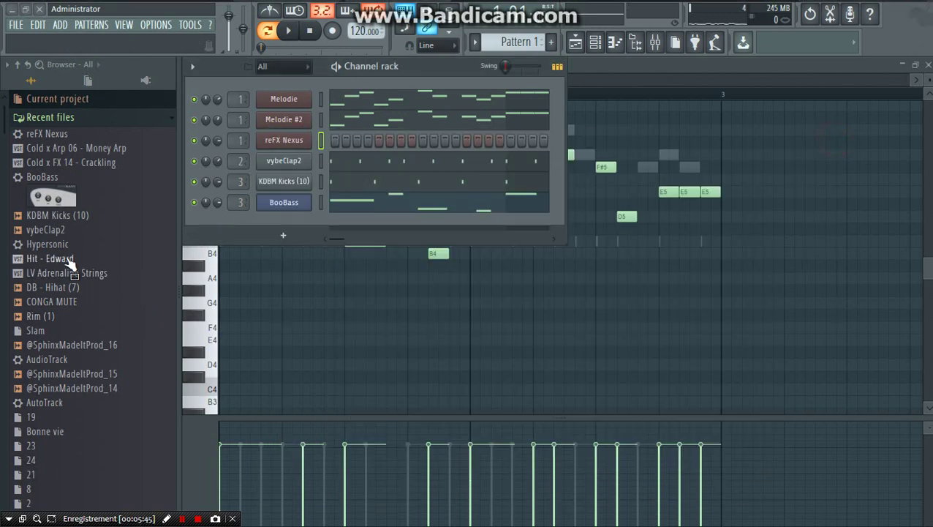
Load the Cold x Arp 06 - Money Arp preset into reFX Nexus and paste Melodie's notes into that channel.
{"action": "right_click", "coordinate": [66, 148]}
{"action": "left_click", "coordinate": [80, 151]}
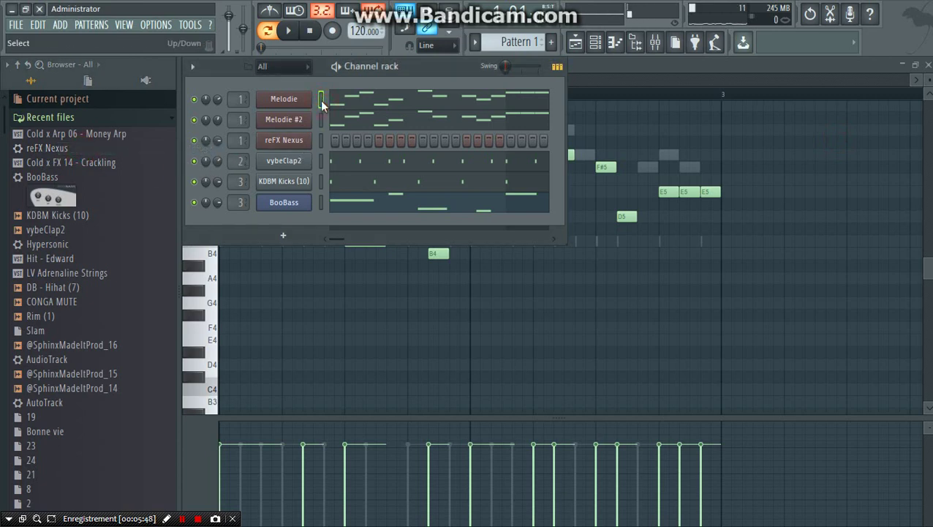
{"action": "left_click", "coordinate": [321, 135]}
{"action": "key", "text": "ctrl+v"}
Play the pattern, switch off the delay in reFX Nexus, and close its window.
{"action": "key", "text": "space"}
{"action": "left_click", "coordinate": [304, 142]}
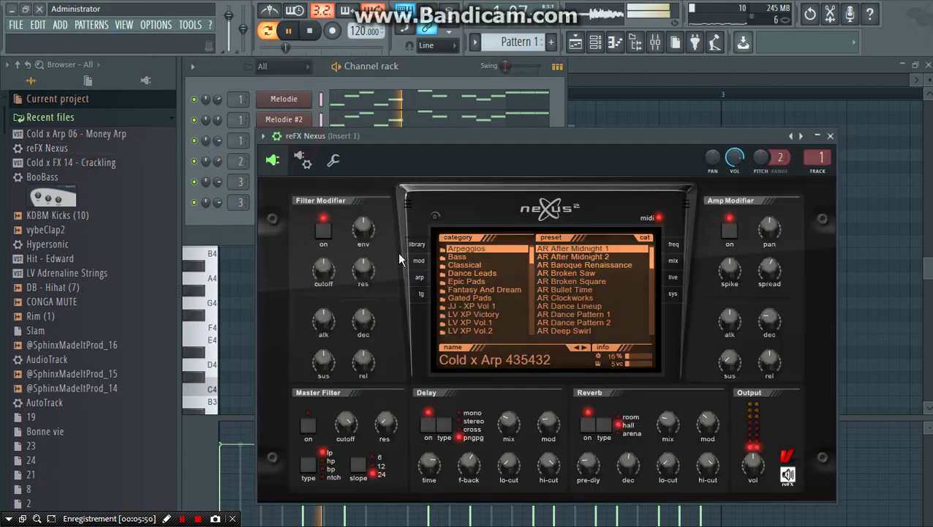
{"action": "left_click", "coordinate": [431, 426]}
{"action": "left_click", "coordinate": [834, 136]}
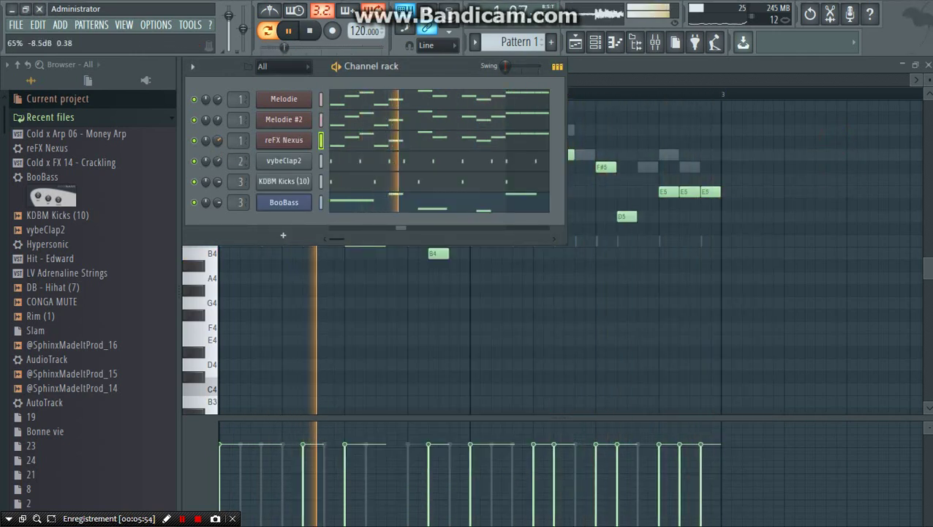
Mute the Melodie #2 and Melodie channels while the pattern plays.
{"action": "left_click", "coordinate": [59, 121]}
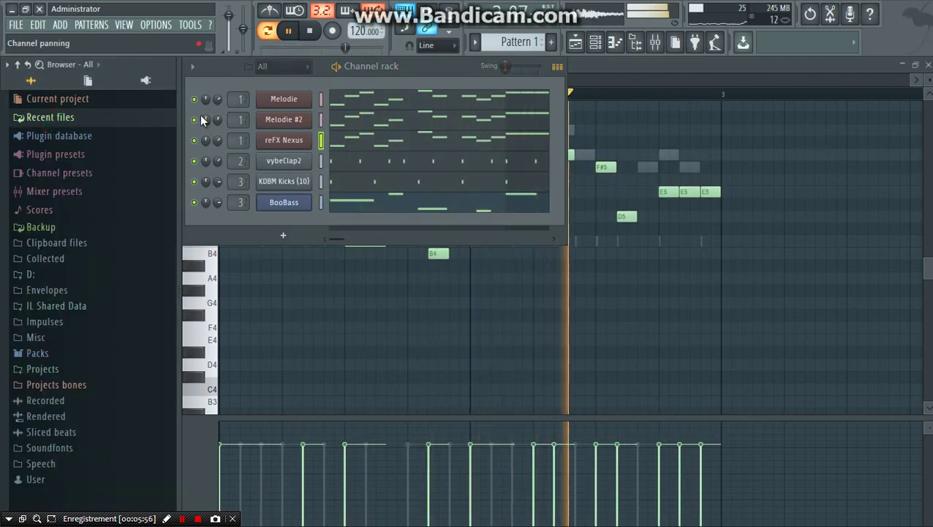
{"action": "left_click", "coordinate": [64, 120]}
{"action": "left_click", "coordinate": [196, 120]}
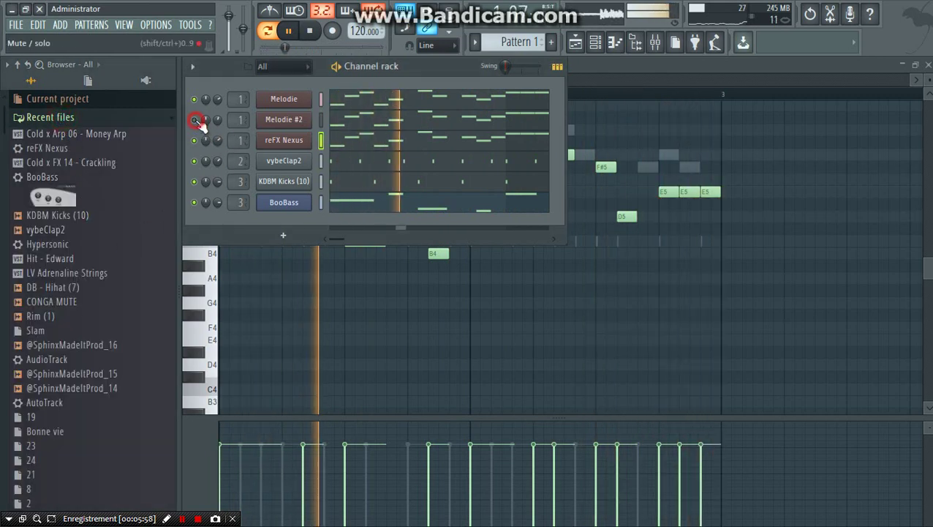
{"action": "left_click", "coordinate": [194, 98]}
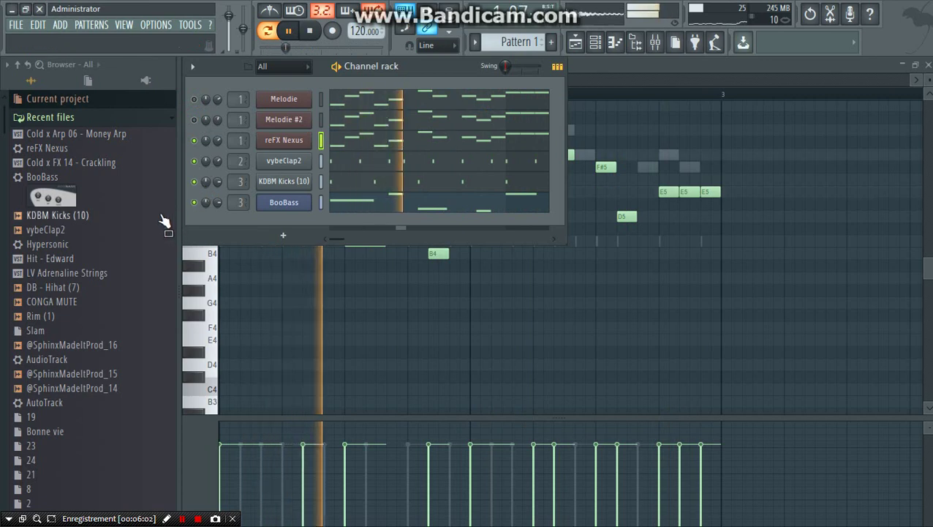
Add the recent CONGA MUTE sample as a new channel and open its piano roll.
{"action": "left_click_drag", "start_coordinate": [73, 301], "coordinate": [292, 224]}
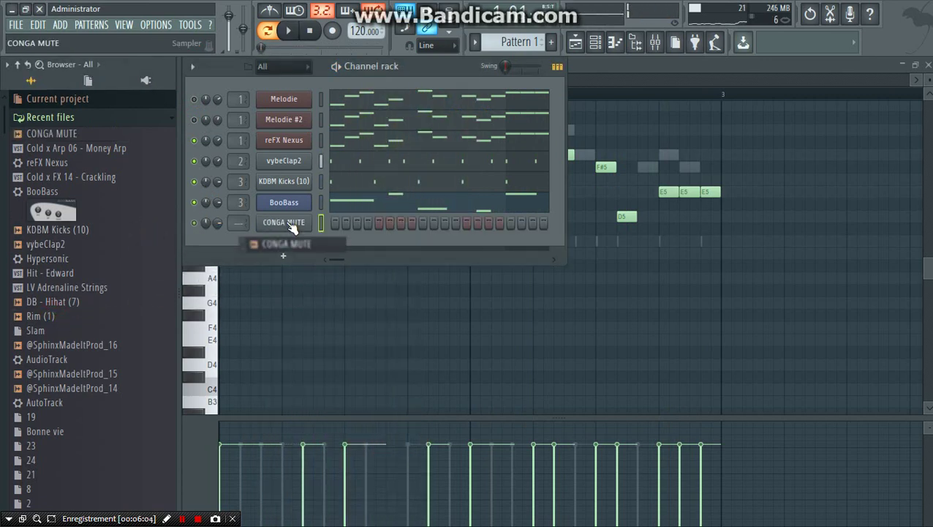
{"action": "right_click", "coordinate": [341, 224]}
{"action": "left_click", "coordinate": [341, 223]}
Place a C5 conga note aligned with the melody's first A5 note, shorten it to a brief hit, and play it.
{"action": "left_click", "coordinate": [236, 243]}
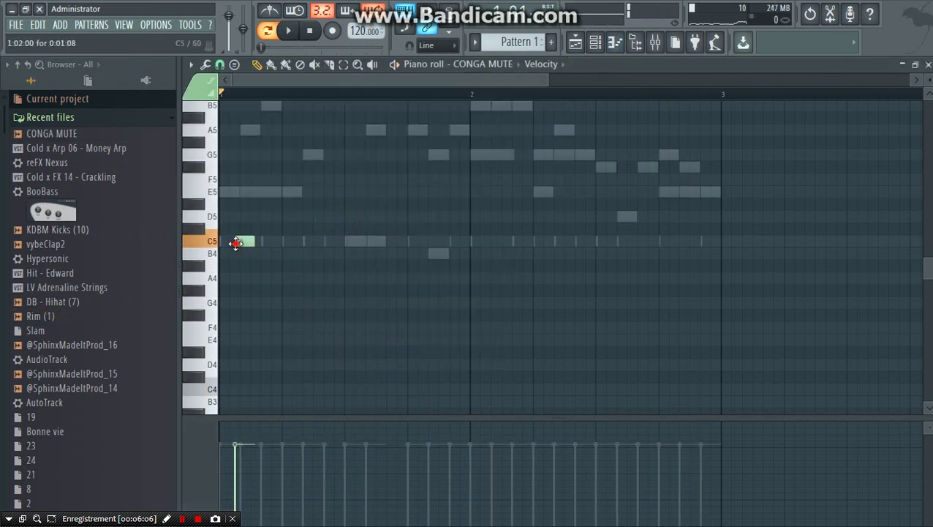
{"action": "scroll", "coordinate": [264, 103], "scroll_direction": "up", "scroll_amount": 3}
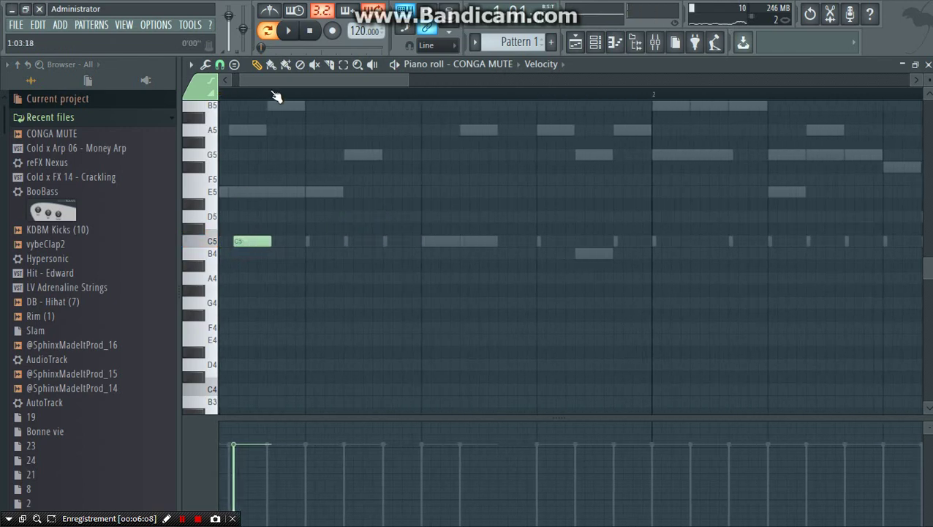
{"action": "key", "text": "space"}
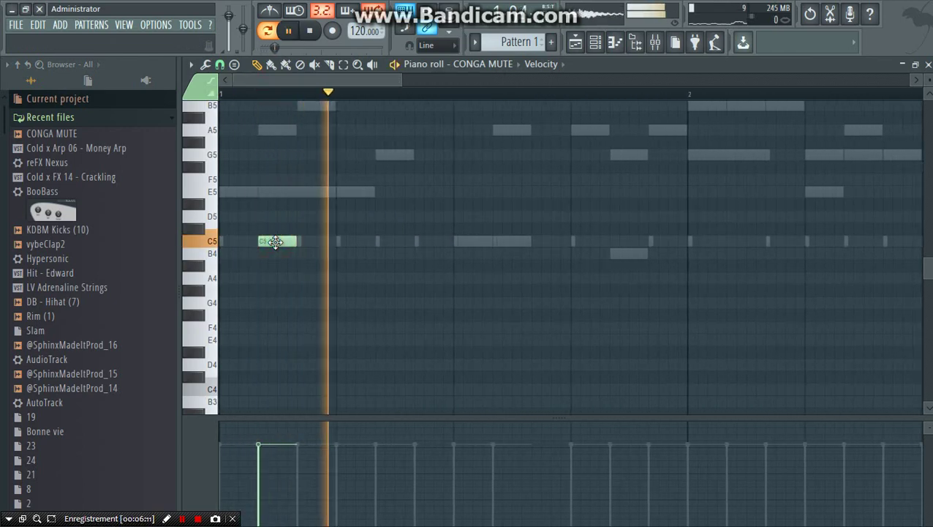
{"action": "key", "text": "space"}
{"action": "key", "text": "space"}
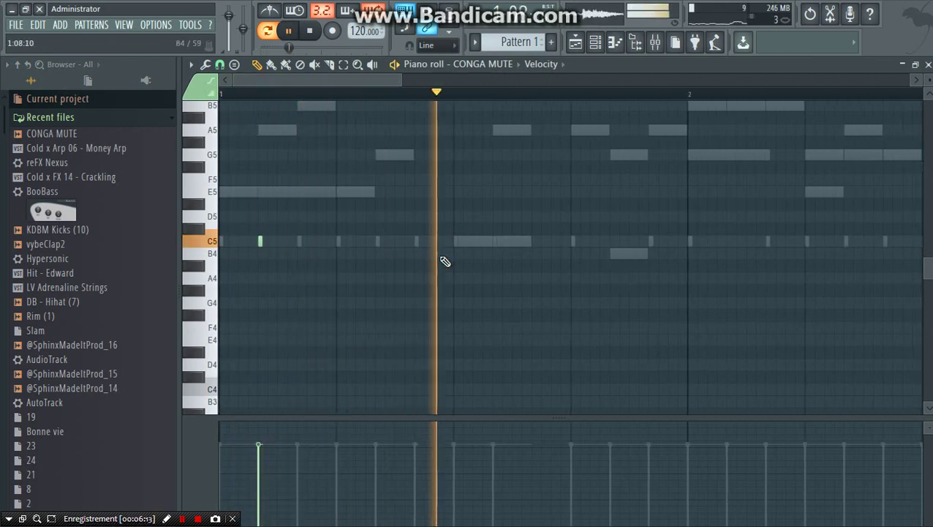
Add a second brief C5 conga hit a third of a beat after beat 3 of bar 1, and play it.
{"action": "key", "text": "space"}
{"action": "left_click", "coordinate": [493, 243]}
{"action": "key", "text": "space"}
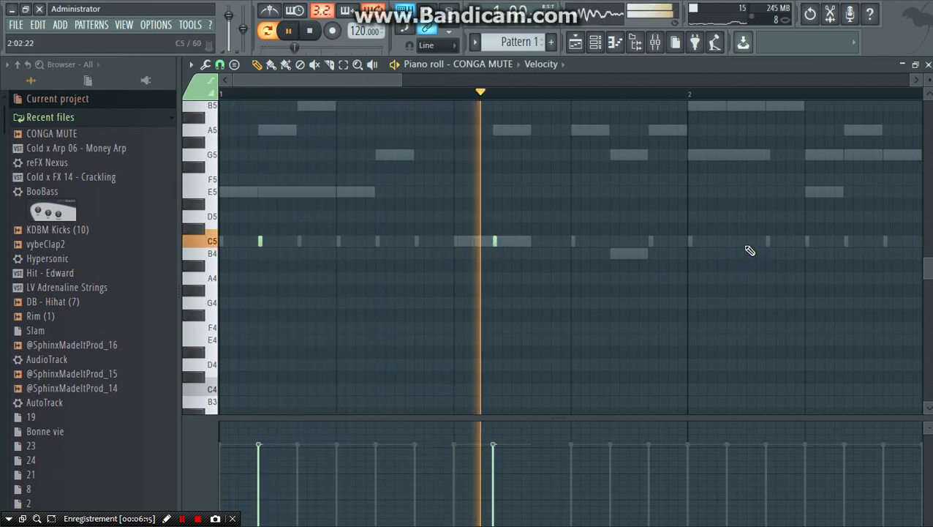
Place a brief C5 conga hit within the first beat of bar 2 and play the pattern.
{"action": "left_click", "coordinate": [747, 242]}
{"action": "right_click", "coordinate": [762, 245]}
{"action": "key", "text": "space"}
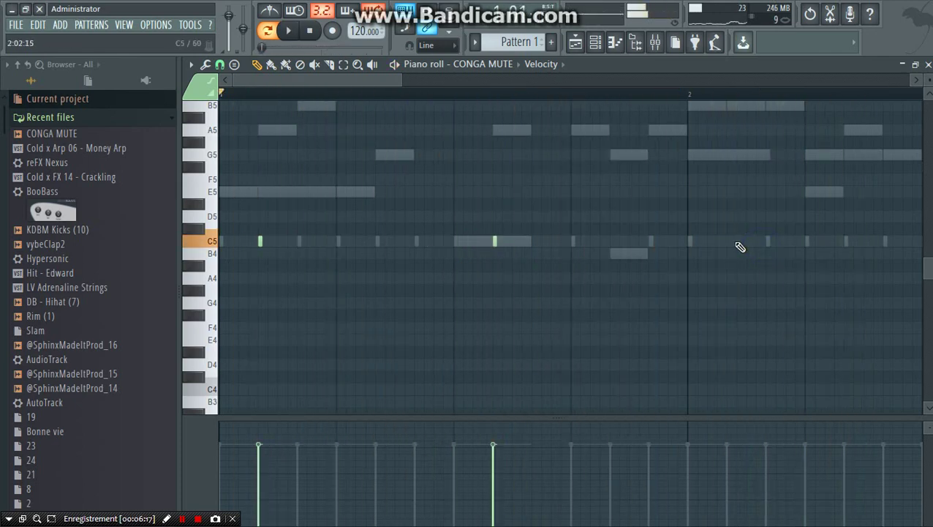
{"action": "left_click", "coordinate": [740, 243]}
{"action": "key", "text": "space"}
Shift bar 2's conga hit slightly earlier to a third of a beat into the bar, and add a matching C5 hit after beat 3.
{"action": "scroll", "coordinate": [661, 97], "scroll_direction": "down", "scroll_amount": 1}
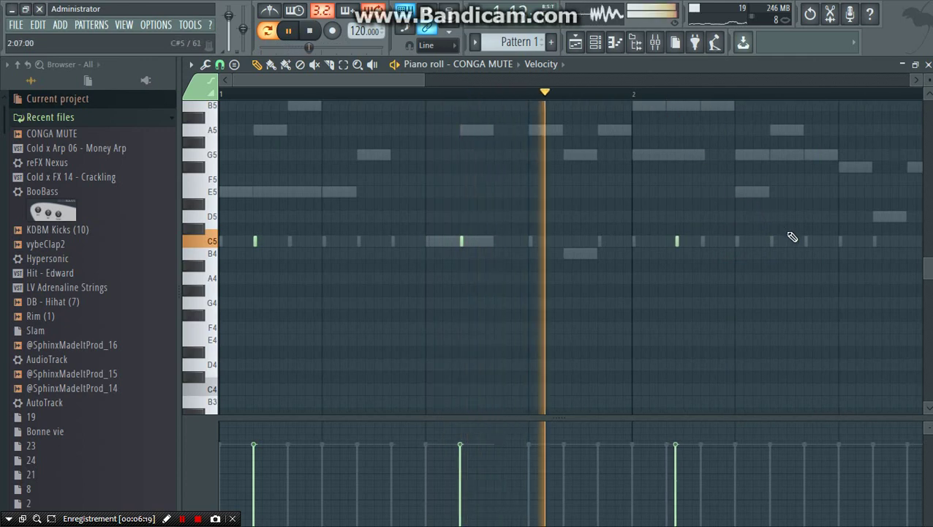
{"action": "key", "text": "space"}
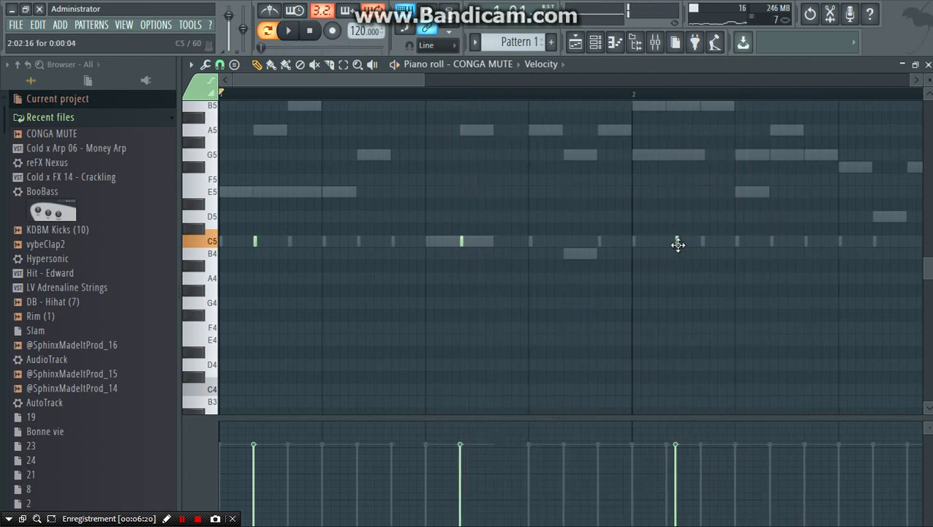
{"action": "key", "text": "space"}
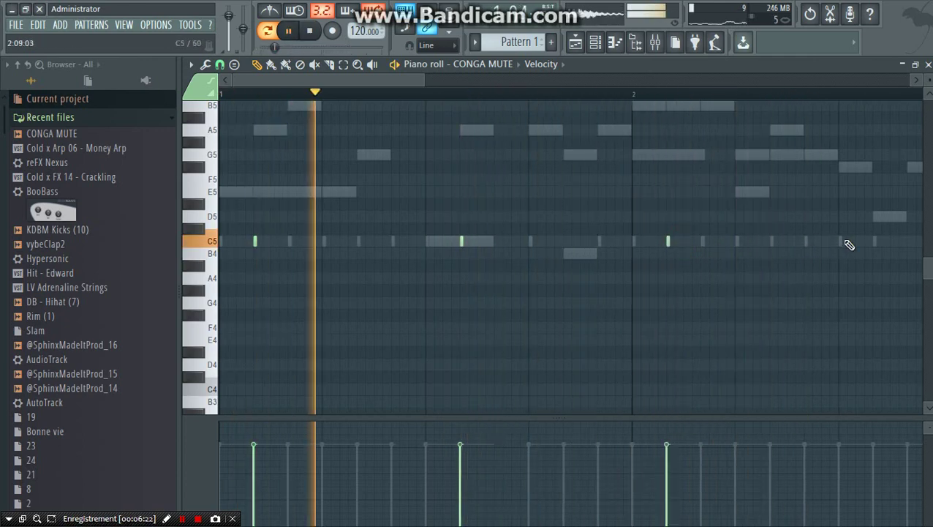
{"action": "scroll", "coordinate": [631, 99], "scroll_direction": "down", "scroll_amount": 1}
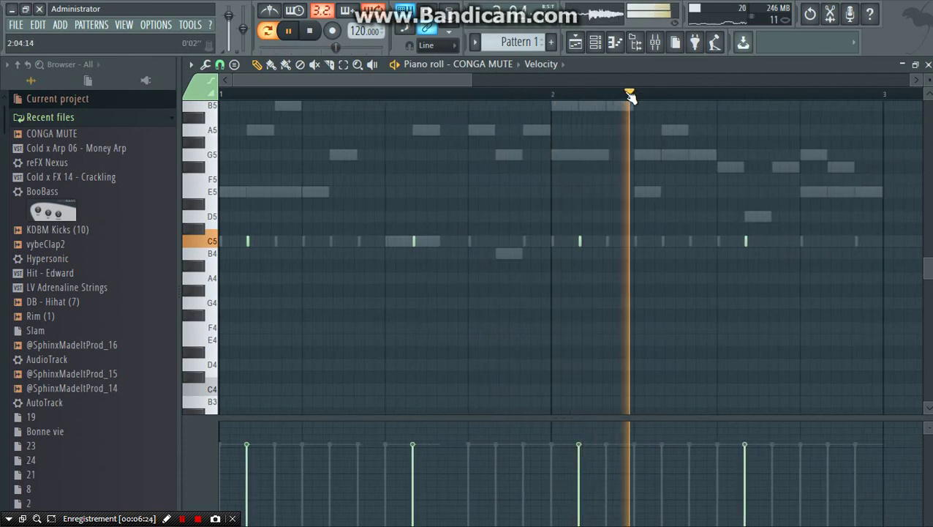
Route the CONGA MUTE channel to mixer insert 2 and stop playback.
{"action": "left_click", "coordinate": [595, 44]}
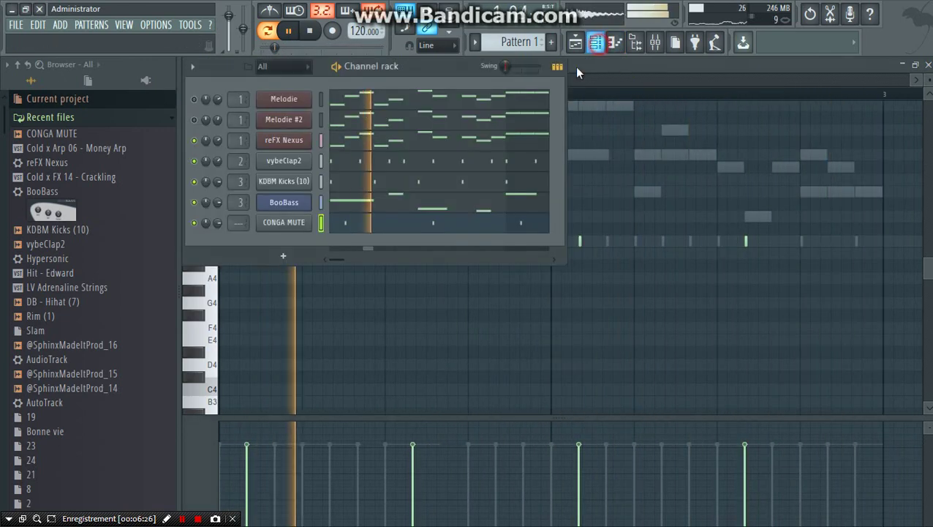
{"action": "left_click_drag", "start_coordinate": [236, 223], "coordinate": [235, 213]}
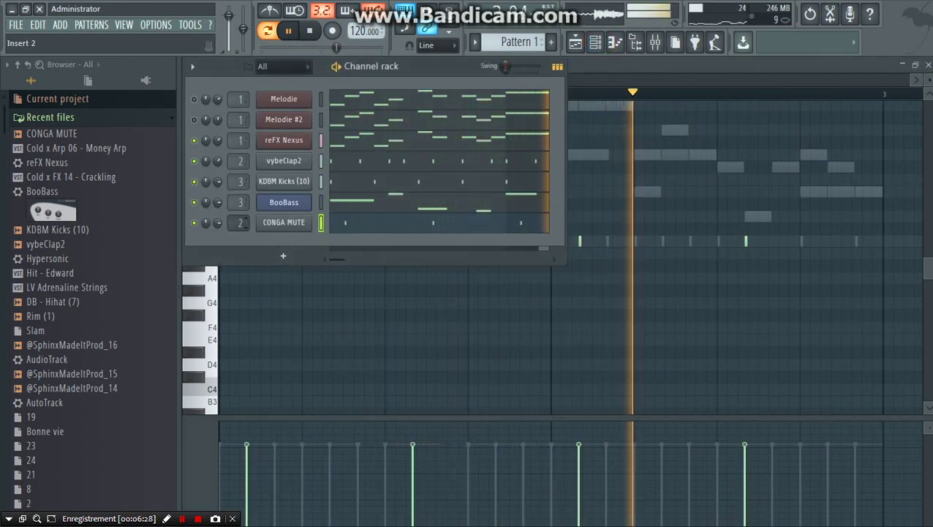
{"action": "key", "text": "space"}
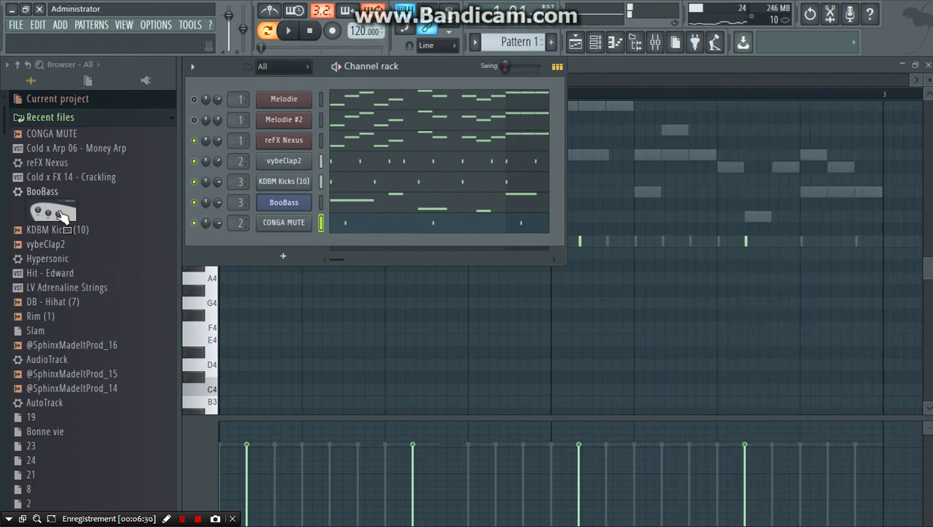
Clone the reFX Nexus channel, load the LV Adrenaline Strings preset into the clone, and audition it with the pattern.
{"action": "right_click", "coordinate": [278, 143]}
{"action": "left_click", "coordinate": [345, 246]}
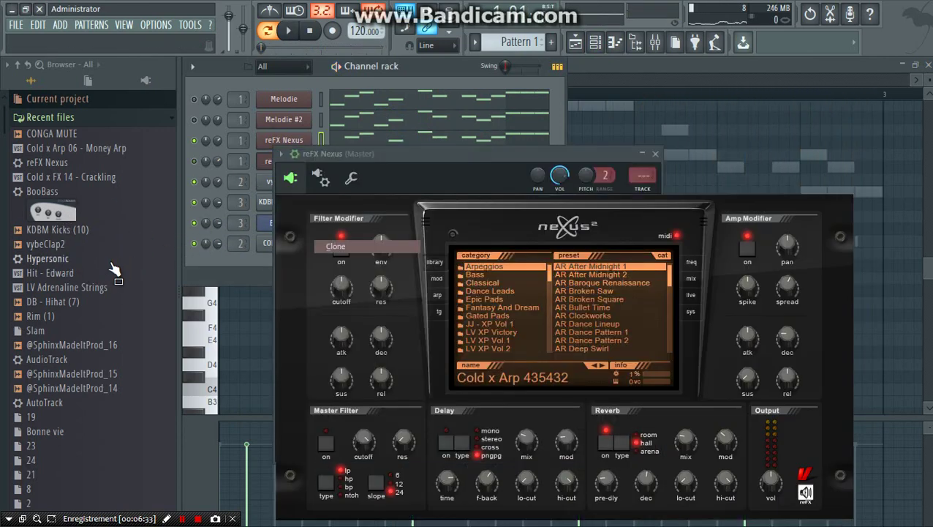
{"action": "right_click", "coordinate": [108, 285]}
{"action": "left_click", "coordinate": [109, 288]}
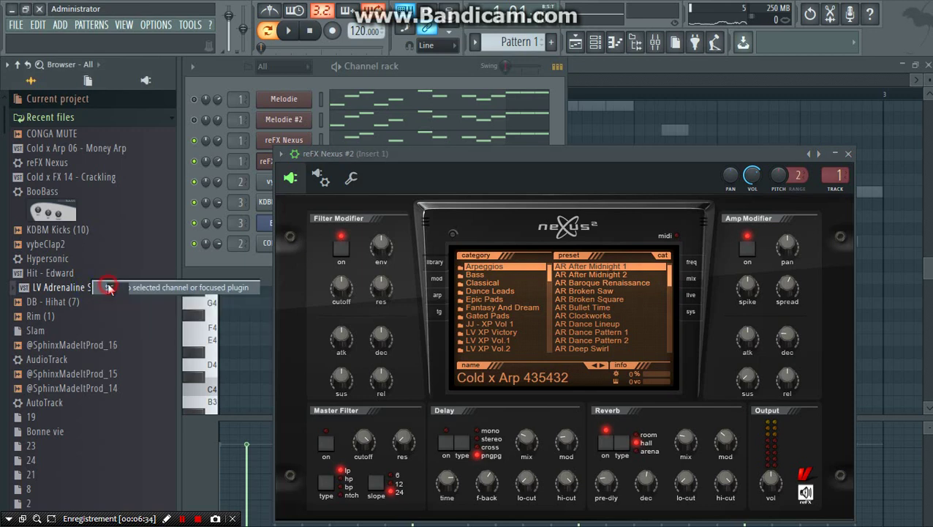
{"action": "key", "text": "space"}
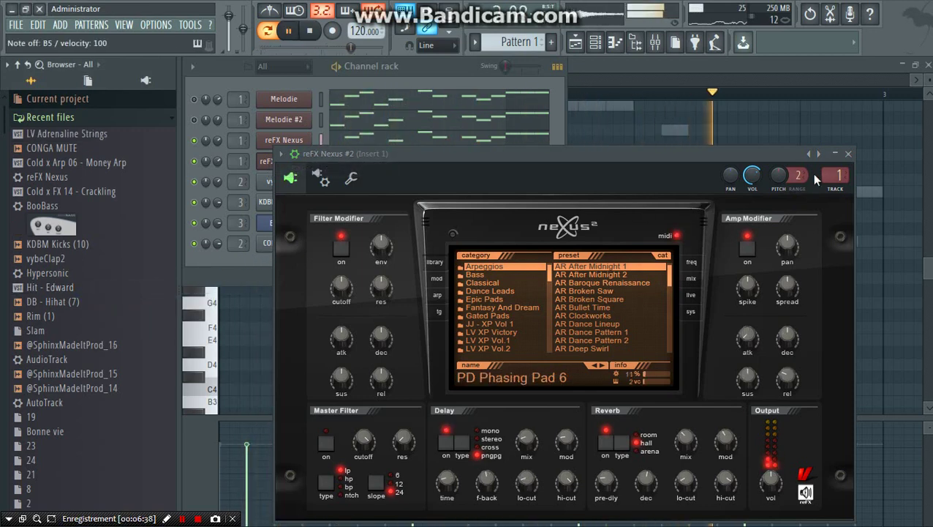
{"action": "left_click", "coordinate": [848, 153]}
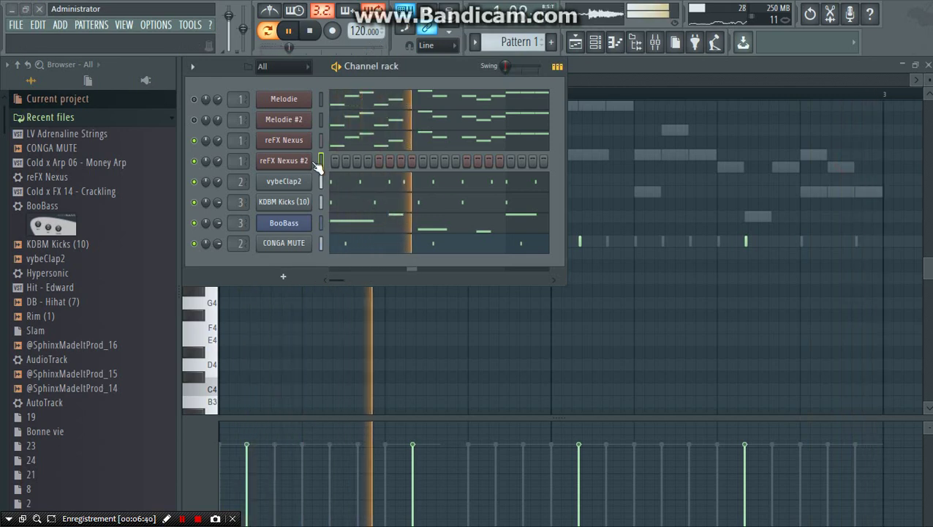
Turn off the delay effect in the reFX Nexus #2 instrument.
{"action": "right_click", "coordinate": [284, 160]}
{"action": "left_click", "coordinate": [291, 164]}
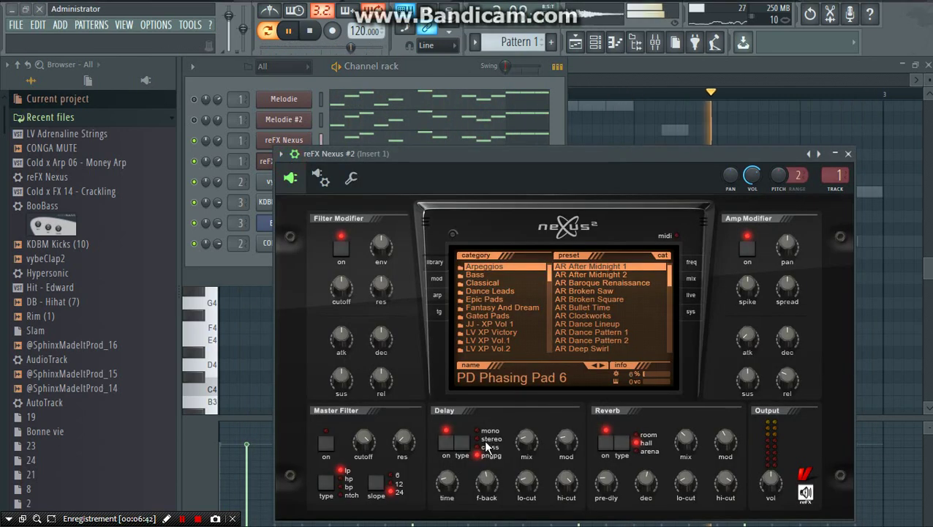
{"action": "left_click", "coordinate": [848, 154]}
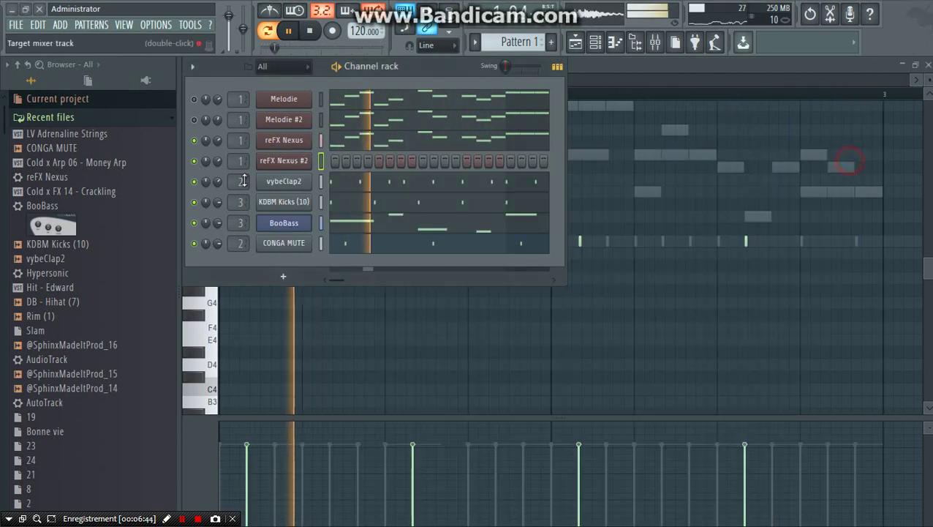
In reFX Nexus #2's piano roll, place E5 on beat 1, B5 on beat 2 and E5 on beat 3 of bar 1.
{"action": "right_click", "coordinate": [310, 160]}
{"action": "left_click", "coordinate": [322, 162]}
{"action": "key", "text": "space"}
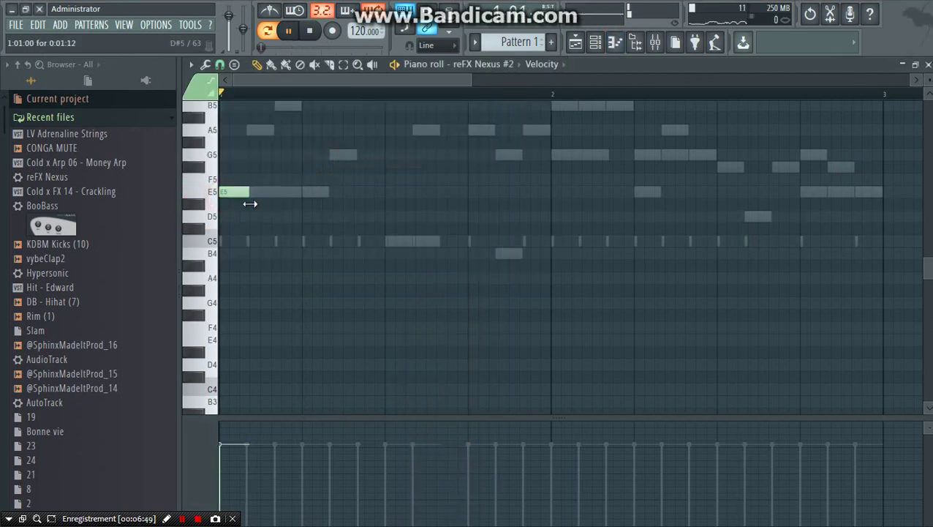
{"action": "key", "text": "space"}
{"action": "key", "text": "space"}
{"action": "left_click", "coordinate": [302, 107]}
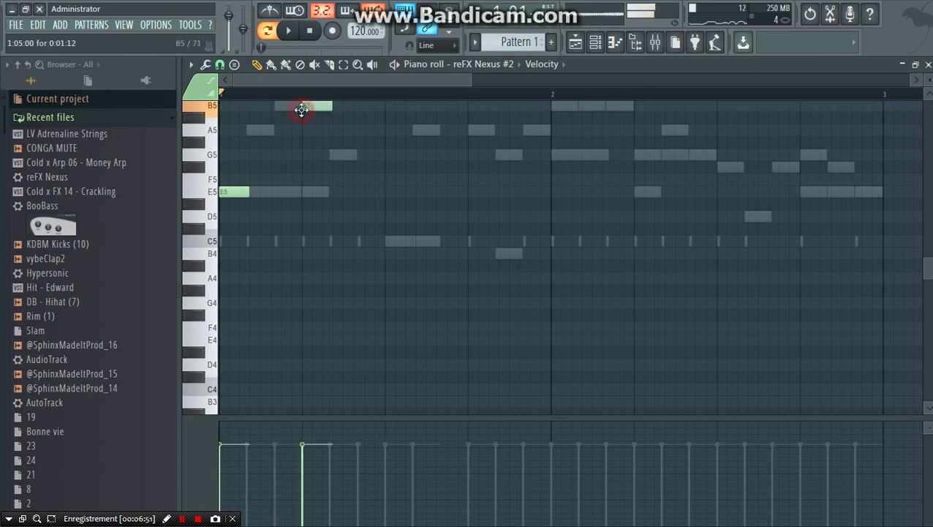
{"action": "key", "text": "space"}
{"action": "left_click", "coordinate": [395, 193]}
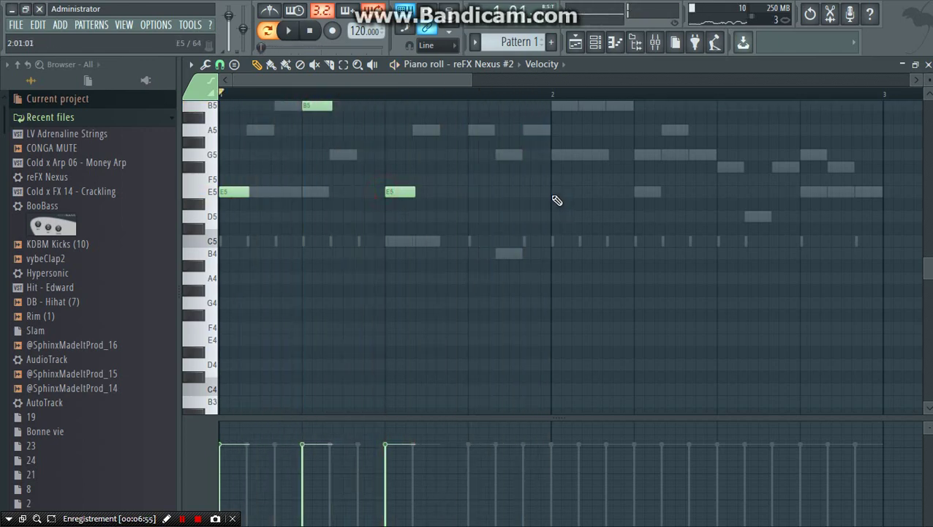
Add E5, B5 and A5 notes on beats 1, 2 and 3 of bar 2, and play the pattern.
{"action": "scroll", "coordinate": [691, 252], "scroll_direction": "up", "scroll_amount": 1}
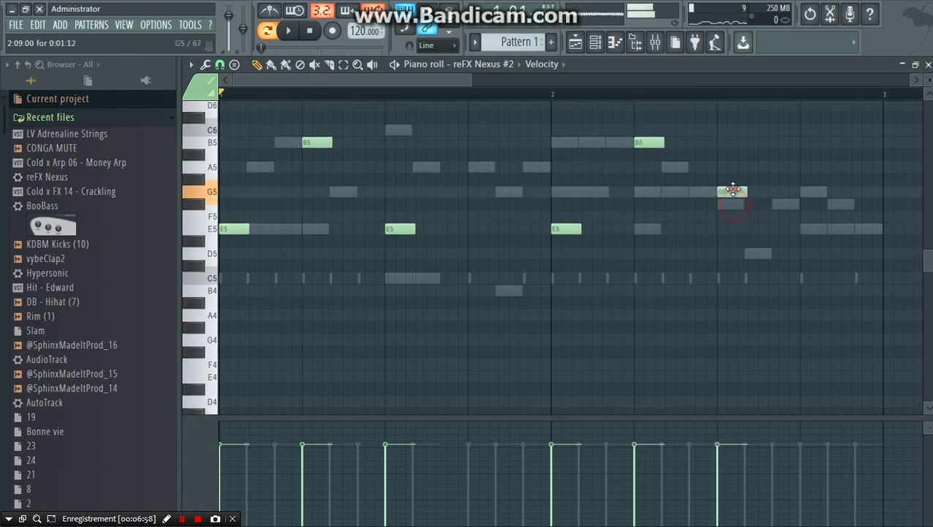
{"action": "key", "text": "space"}
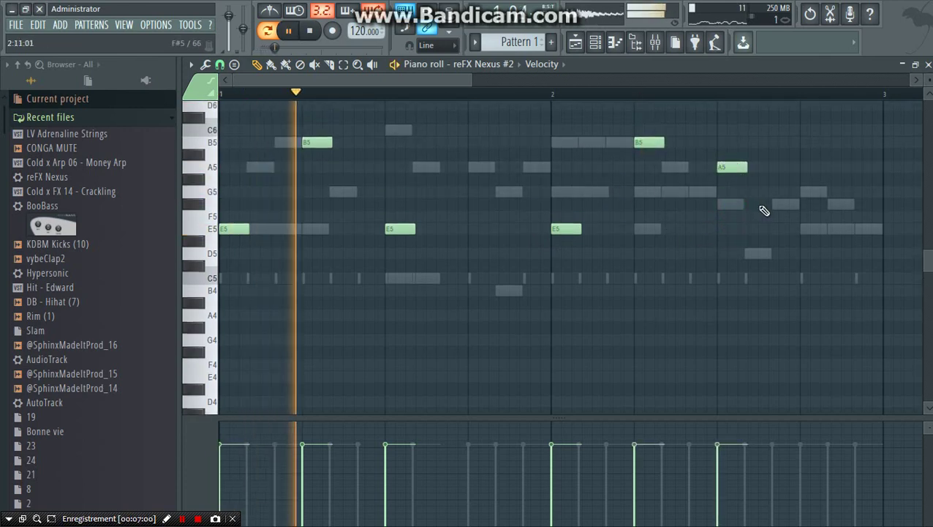
{"action": "scroll", "coordinate": [548, 99], "scroll_direction": "down", "scroll_amount": 1}
{"action": "scroll", "coordinate": [549, 99], "scroll_direction": "down", "scroll_amount": 1}
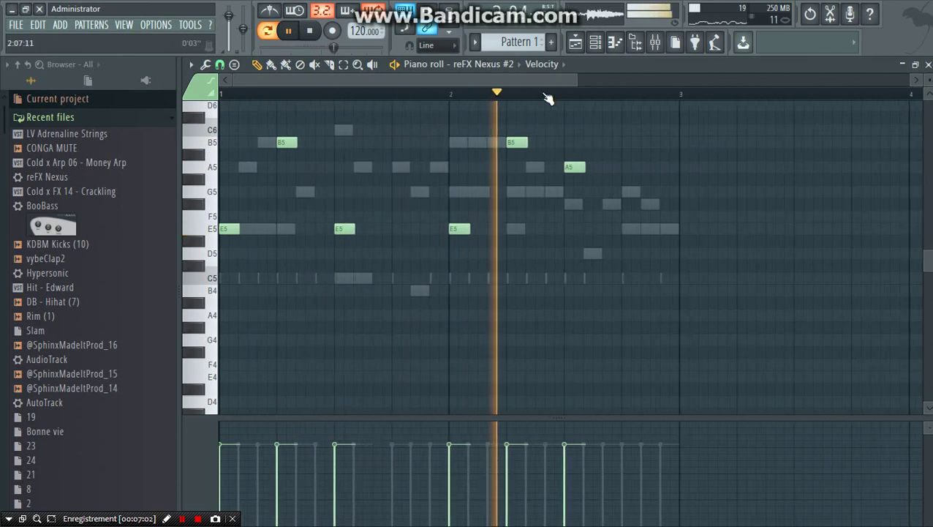
Replace the trial F#5 note near the end of bar 2's third beat with an E5 on beat 4.
{"action": "key", "text": "space"}
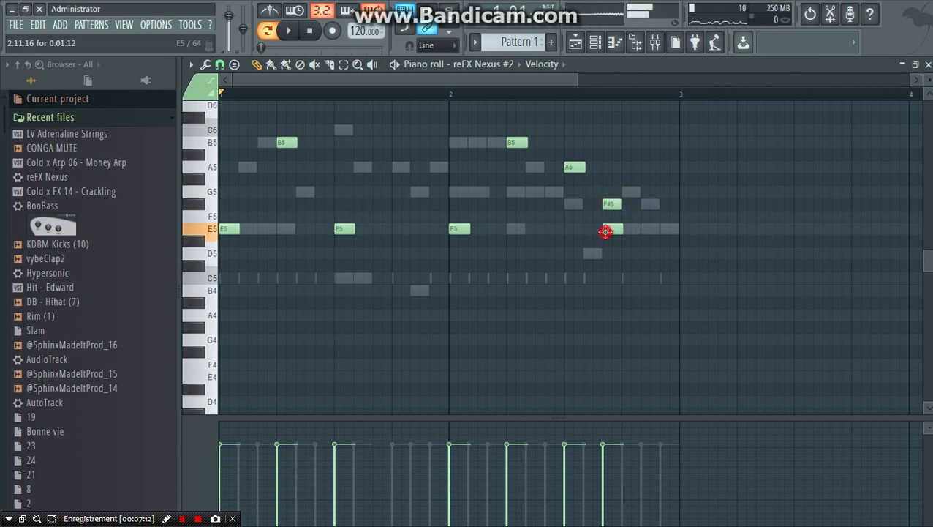
{"action": "key", "text": "space"}
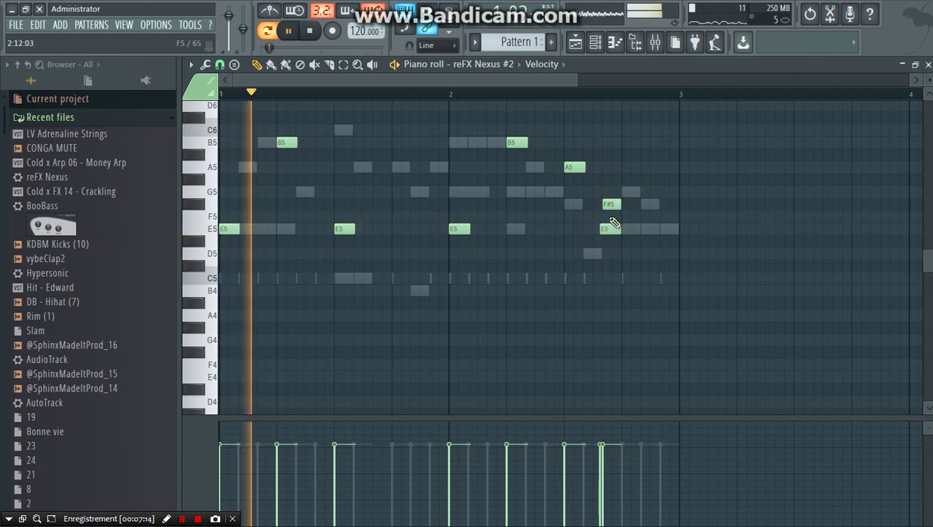
{"action": "right_click", "coordinate": [612, 204]}
{"action": "left_click_drag", "start_coordinate": [612, 229], "coordinate": [632, 228]}
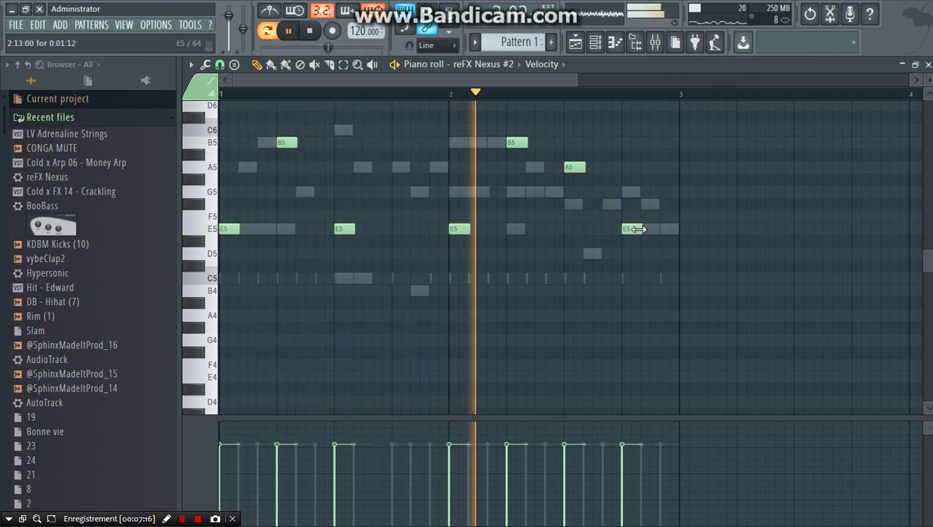
Shorten the E5 on bar 2's beat 4, add short D5 and E5 notes a third of a beat before and after it, and play.
{"action": "key", "text": "space"}
{"action": "left_click", "coordinate": [641, 234]}
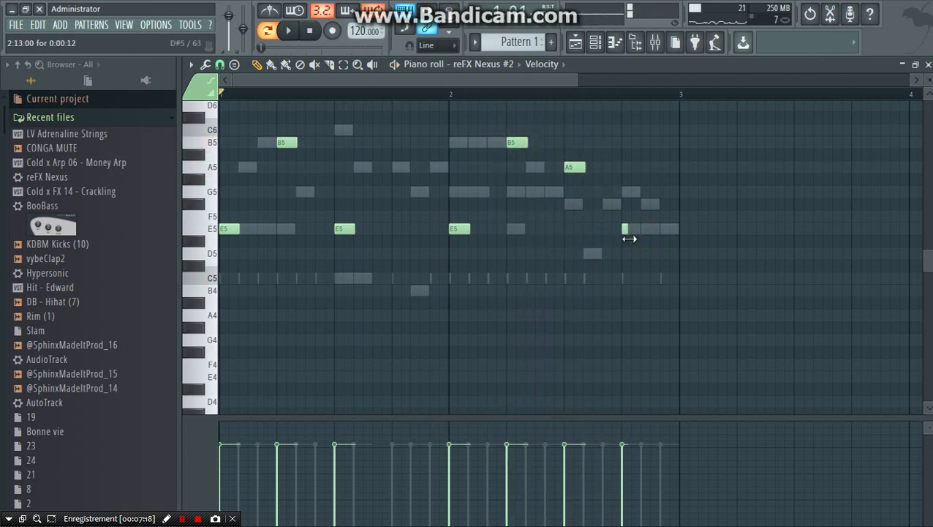
{"action": "left_click_drag", "start_coordinate": [629, 233], "coordinate": [610, 236]}
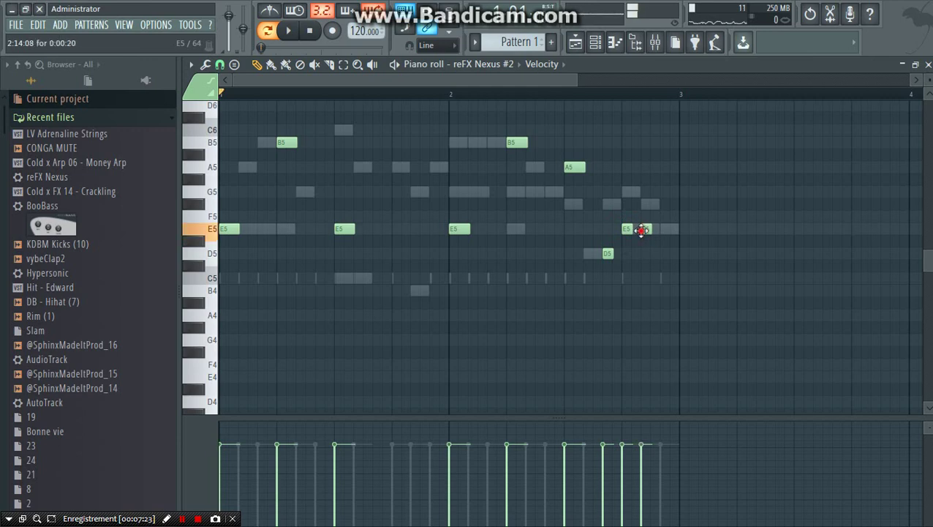
{"action": "key", "text": "space"}
Unmute the Melodie #2 channel, and turn down and mute the reFX Nexus #2 channel.
{"action": "left_click", "coordinate": [595, 43]}
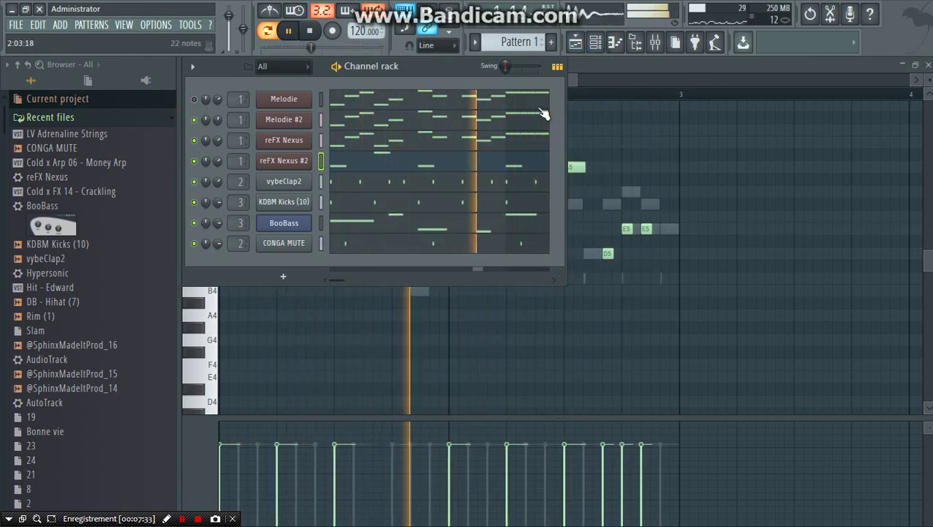
{"action": "key", "text": "F9"}
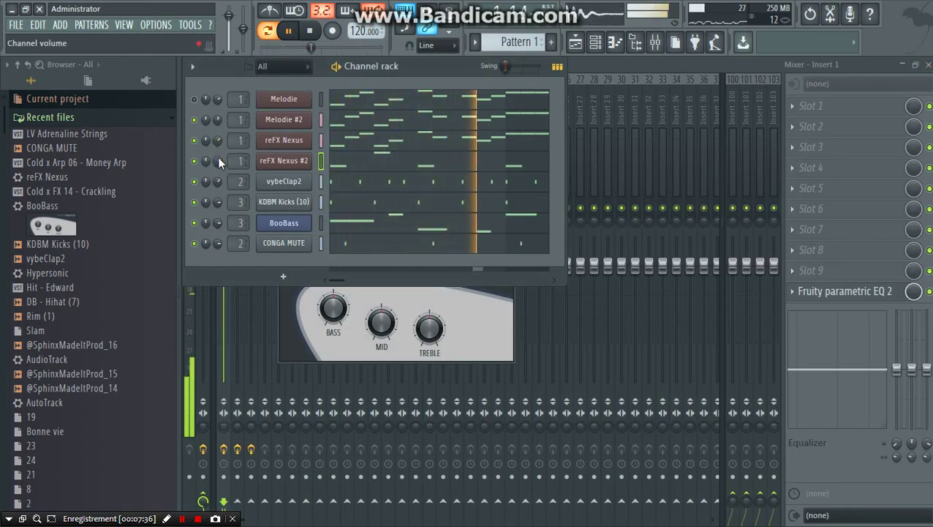
{"action": "left_click_drag", "start_coordinate": [219, 161], "coordinate": [219, 175]}
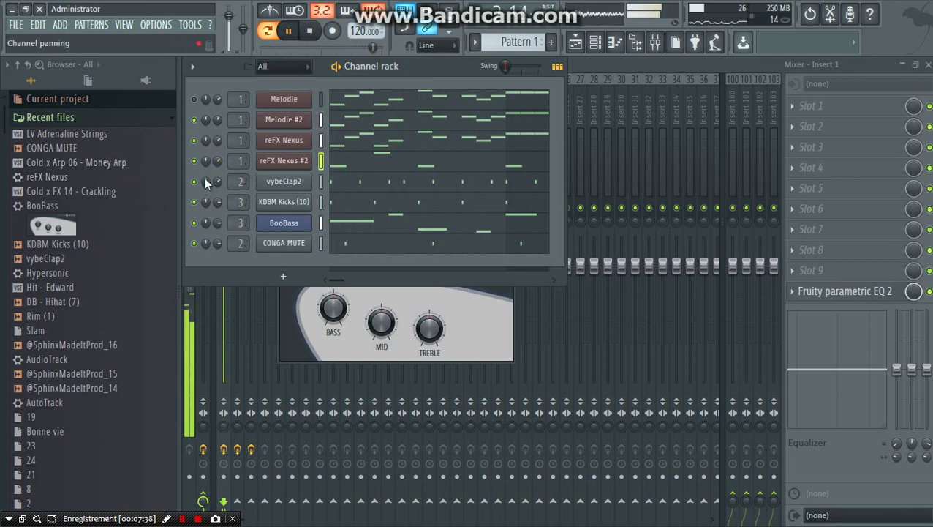
{"action": "left_click", "coordinate": [60, 118]}
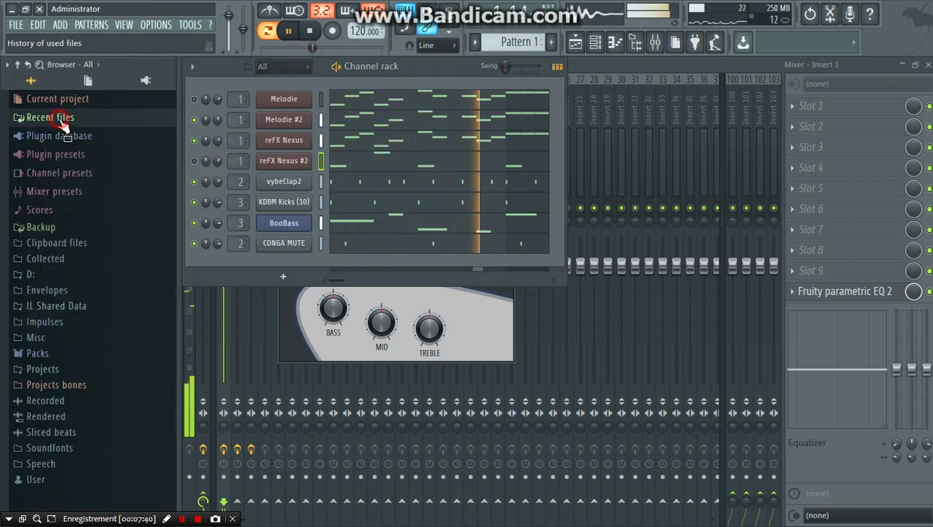
{"action": "left_click", "coordinate": [63, 121]}
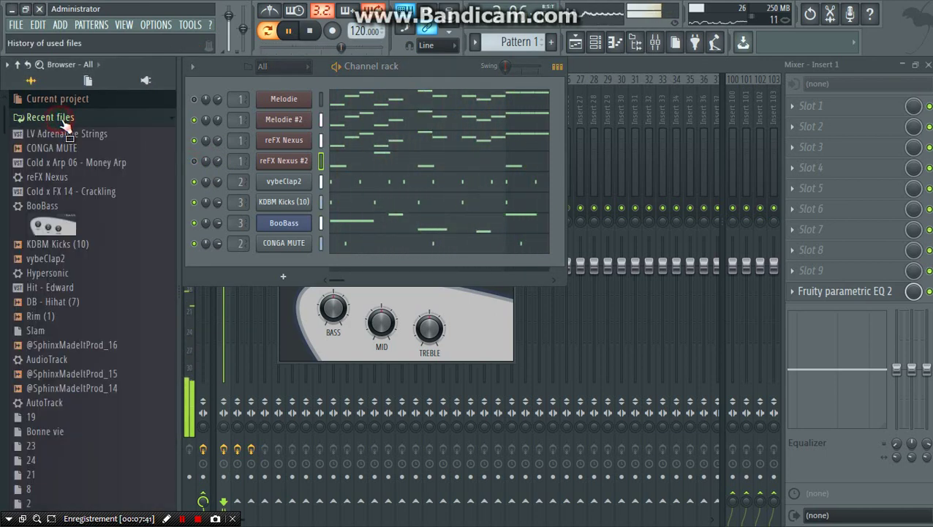
Clone the reFX Nexus #2 channel and show the Nois3 XP preset category in the clone.
{"action": "right_click", "coordinate": [288, 167]}
{"action": "left_click", "coordinate": [356, 323]}
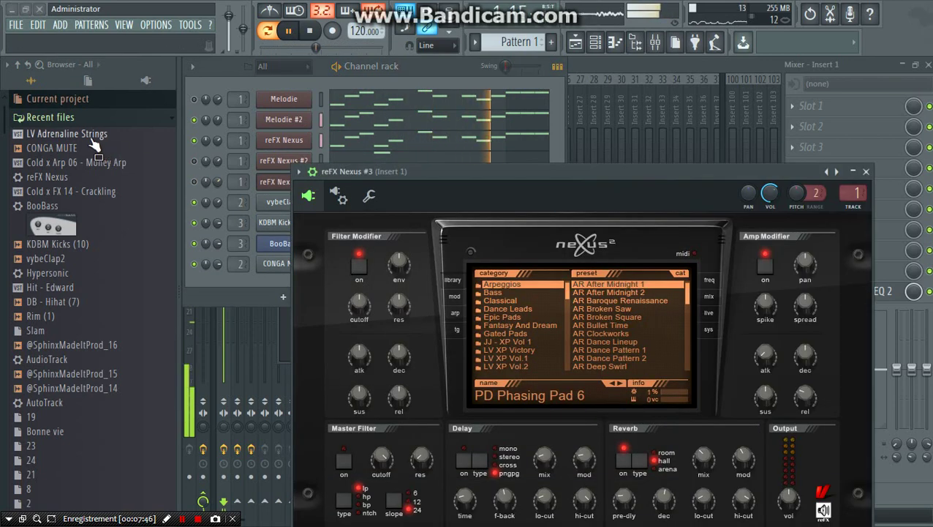
{"action": "left_click", "coordinate": [60, 120]}
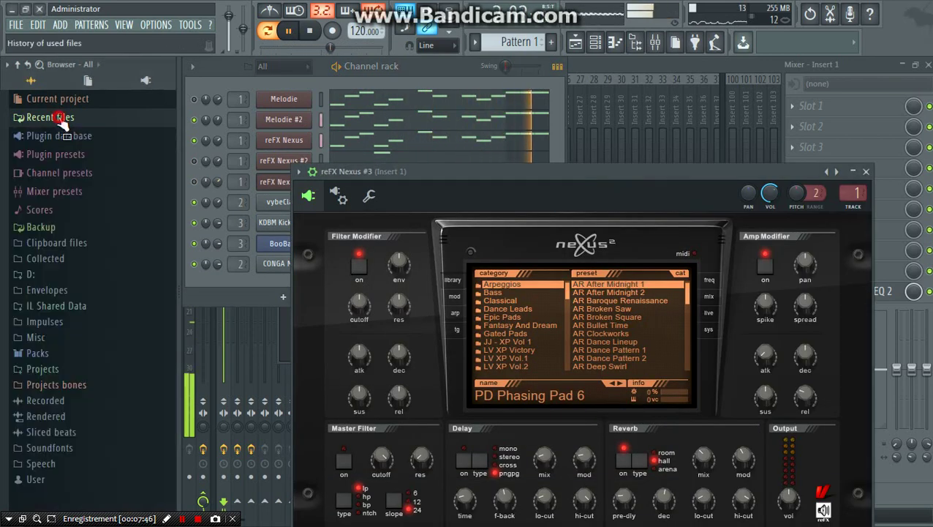
{"action": "left_click", "coordinate": [566, 330]}
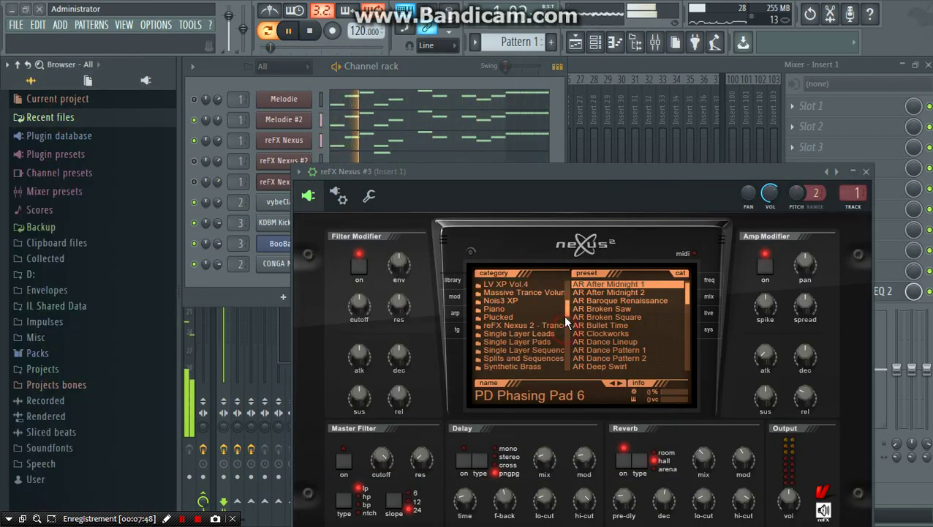
{"action": "left_click", "coordinate": [528, 302]}
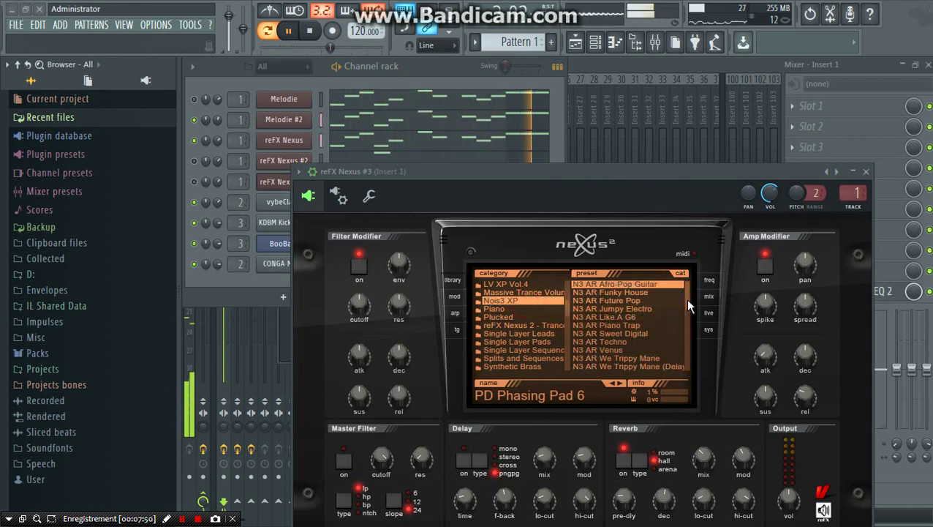
Try the N3 Kompa Guitar preset in reFX Nexus #3 with its delay switched off.
{"action": "left_click_drag", "start_coordinate": [687, 300], "coordinate": [685, 331]}
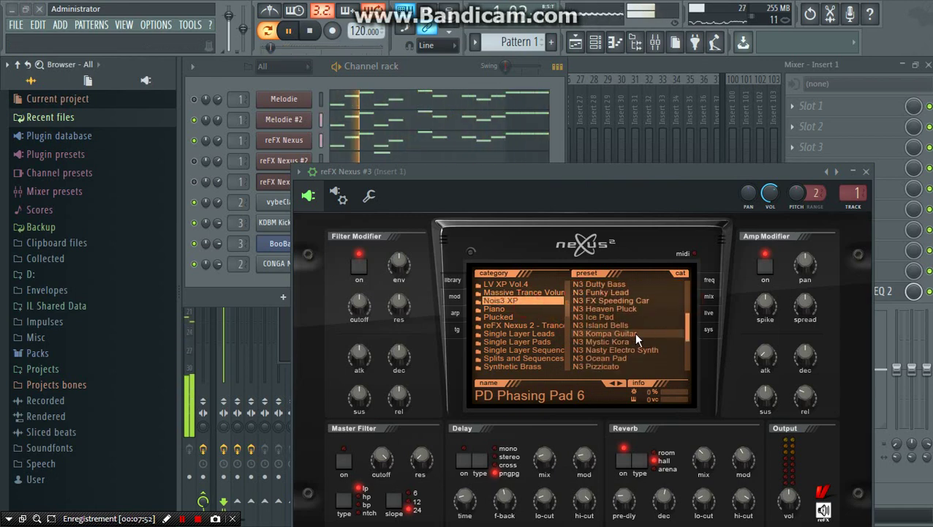
{"action": "left_click", "coordinate": [607, 333]}
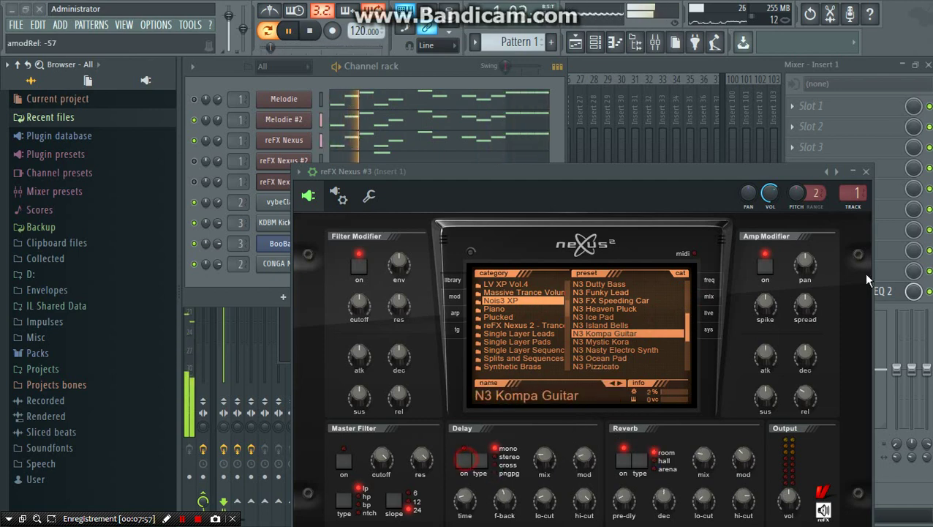
{"action": "left_click", "coordinate": [867, 171]}
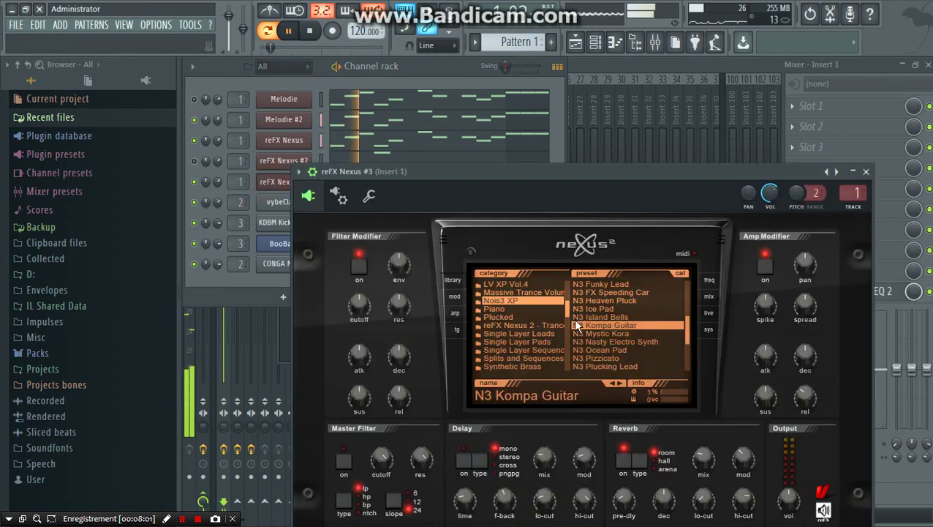
Load the N3 Funky Lead preset in reFX Nexus #3, close the instrument and stop playback.
{"action": "left_click", "coordinate": [617, 286]}
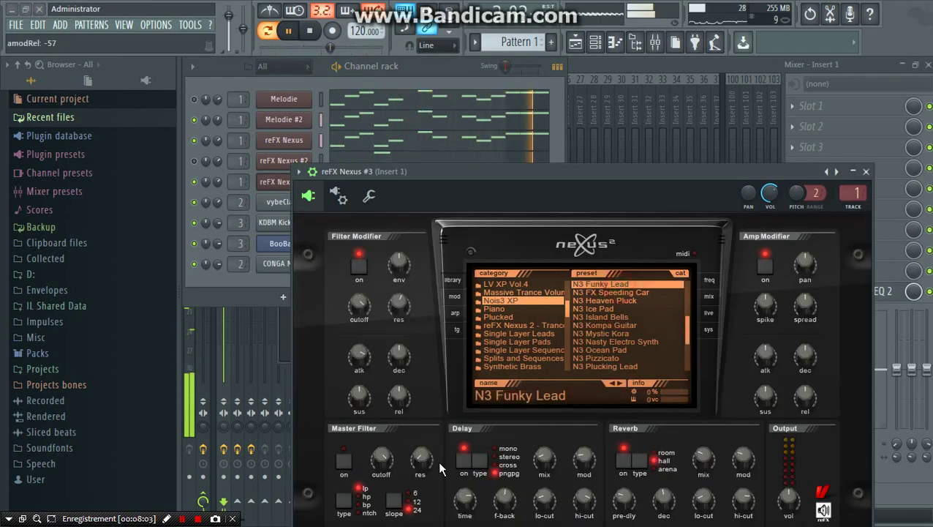
{"action": "left_click", "coordinate": [866, 172]}
{"action": "key", "text": "space"}
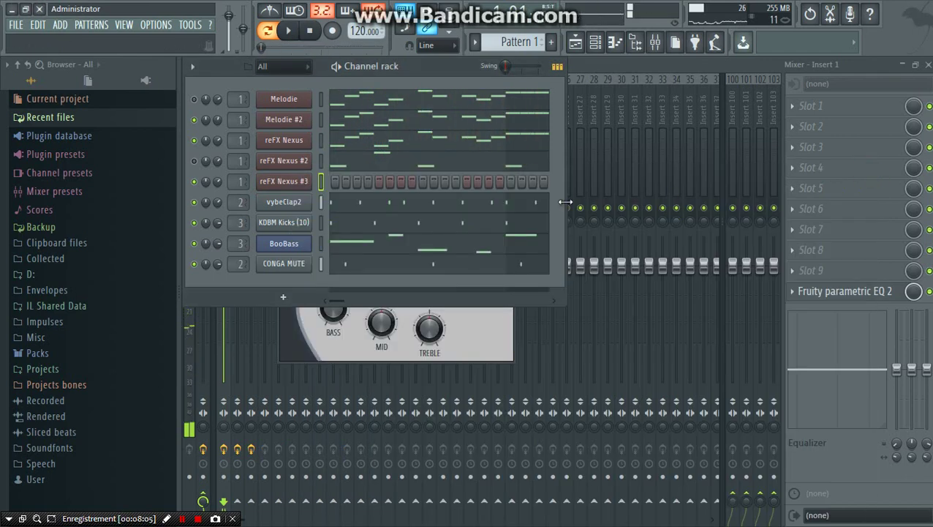
In reFX Nexus #3's piano roll, place four short E5 notes a third of a beat apart, starting at bar 1.
{"action": "right_click", "coordinate": [305, 181]}
{"action": "left_click", "coordinate": [333, 182]}
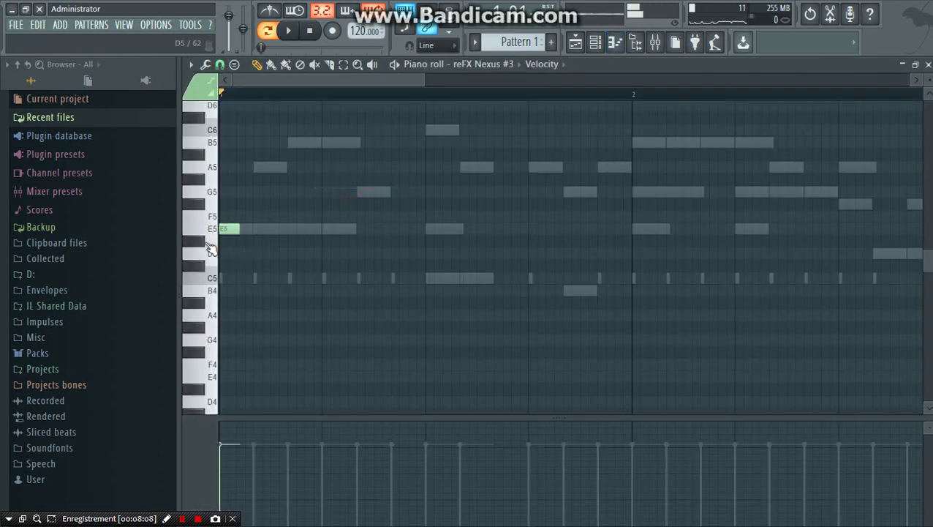
{"action": "left_click", "coordinate": [254, 229]}
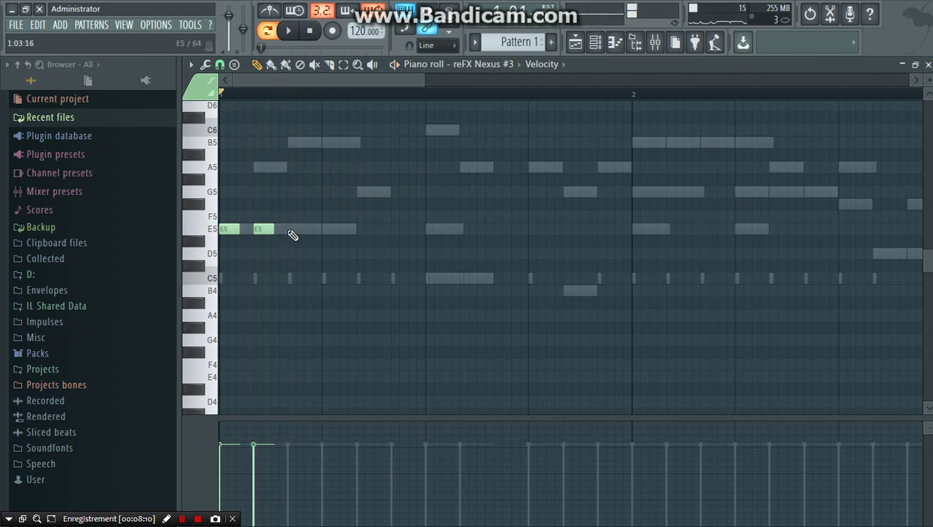
{"action": "key", "text": "space"}
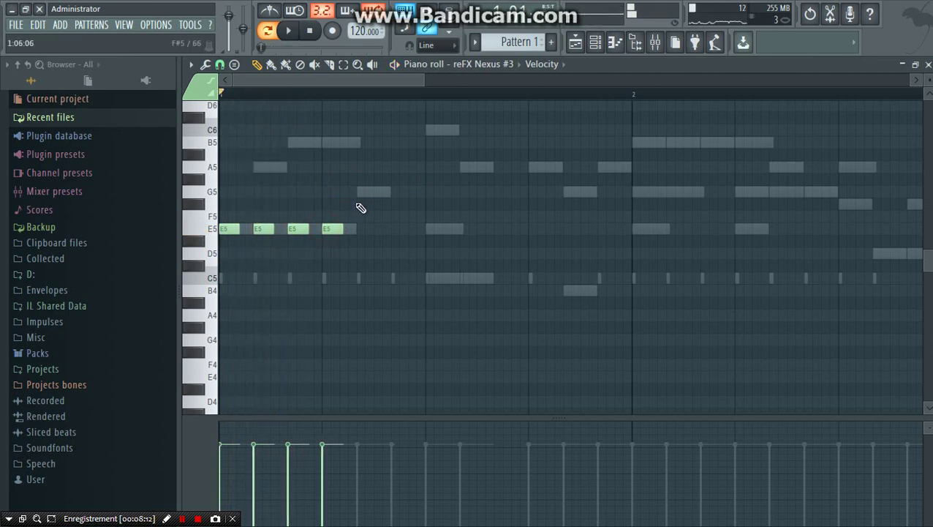
Complete the bar 1 phrase in reFX Nexus #3 with short G5, A5 and E5 notes after the four E5 notes.
{"action": "key", "text": "space"}
{"action": "key", "text": "space"}
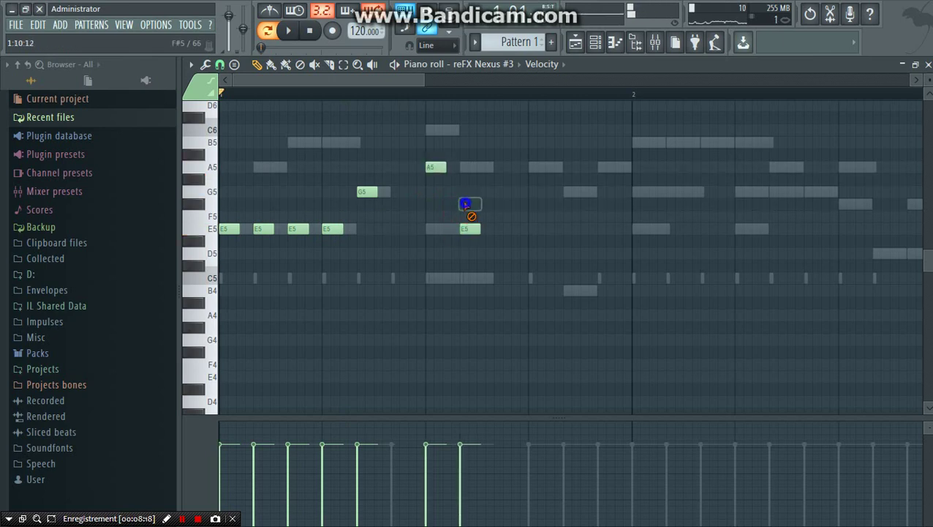
{"action": "key", "text": "space"}
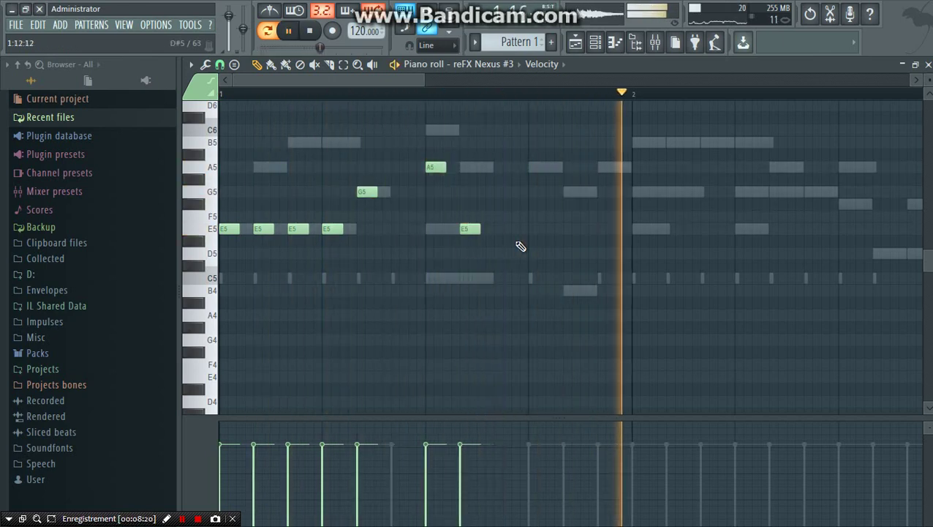
Duplicate the bar 1 phrase of reFX Nexus #3 and align the copy with the start of bar 2.
{"action": "key", "text": "ctrl+b"}
{"action": "left_click_drag", "start_coordinate": [526, 227], "coordinate": [703, 219]}
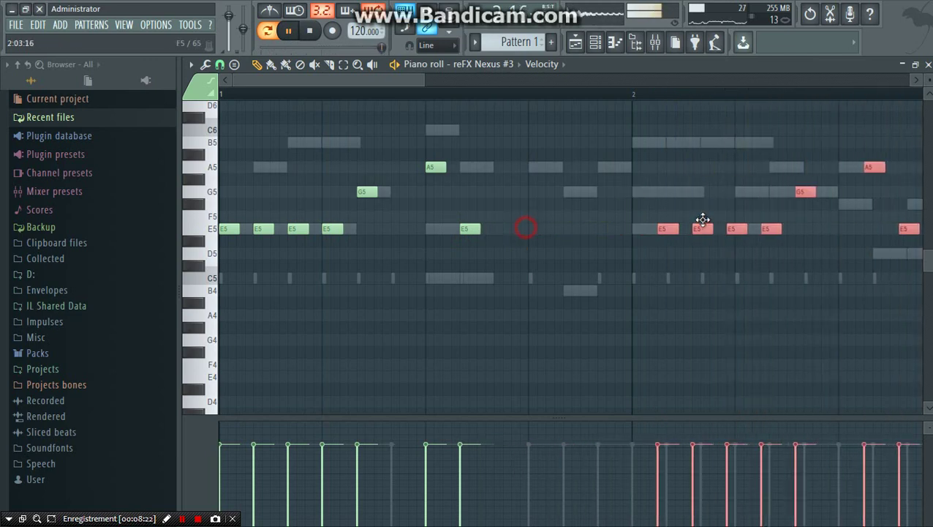
{"action": "scroll", "coordinate": [587, 100], "scroll_direction": "down", "scroll_amount": 2}
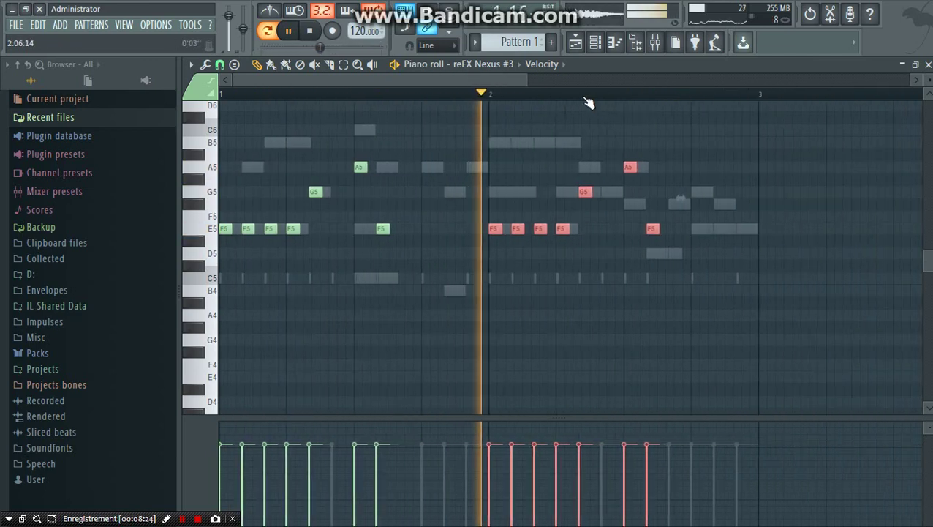
{"action": "scroll", "coordinate": [587, 100], "scroll_direction": "down", "scroll_amount": 1}
Change the ending of the bar 2 phrase to short F#5, G5 and E5 notes after the A5, and play it.
{"action": "key", "text": "space"}
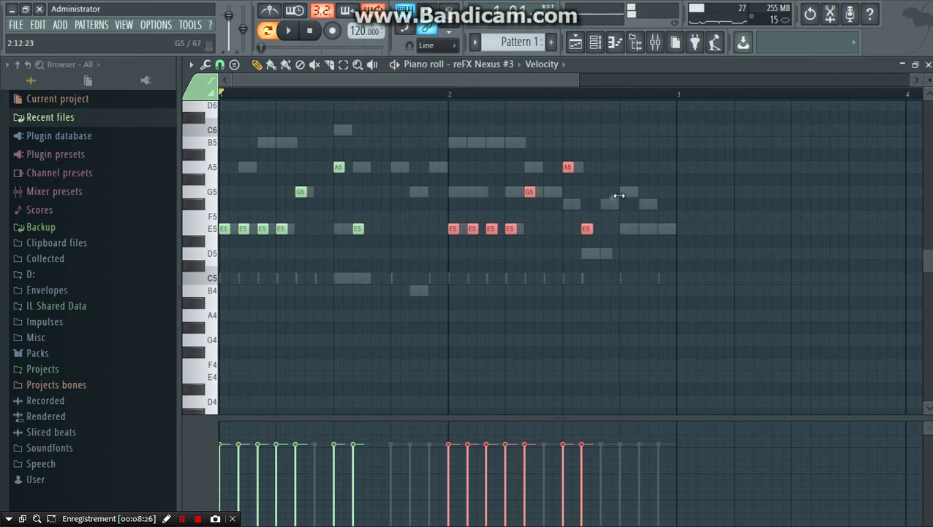
{"action": "left_click", "coordinate": [616, 156]}
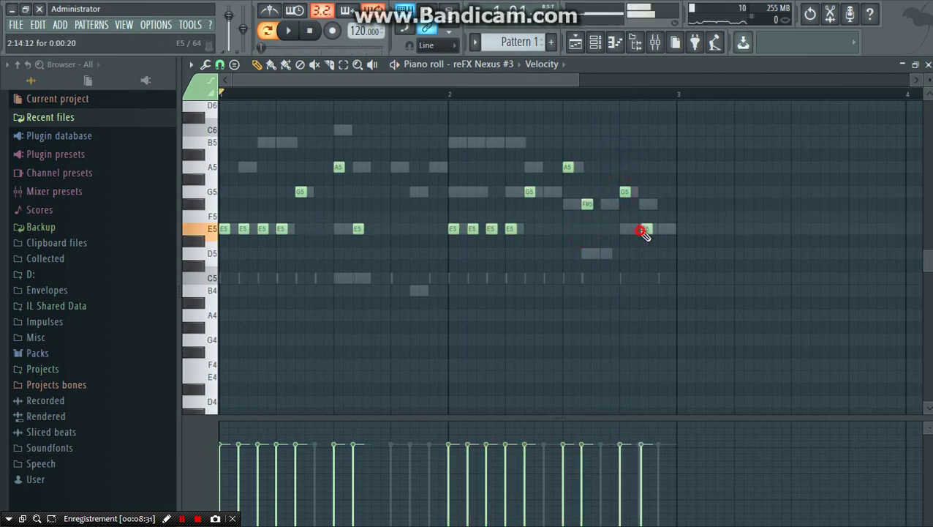
{"action": "key", "text": "space"}
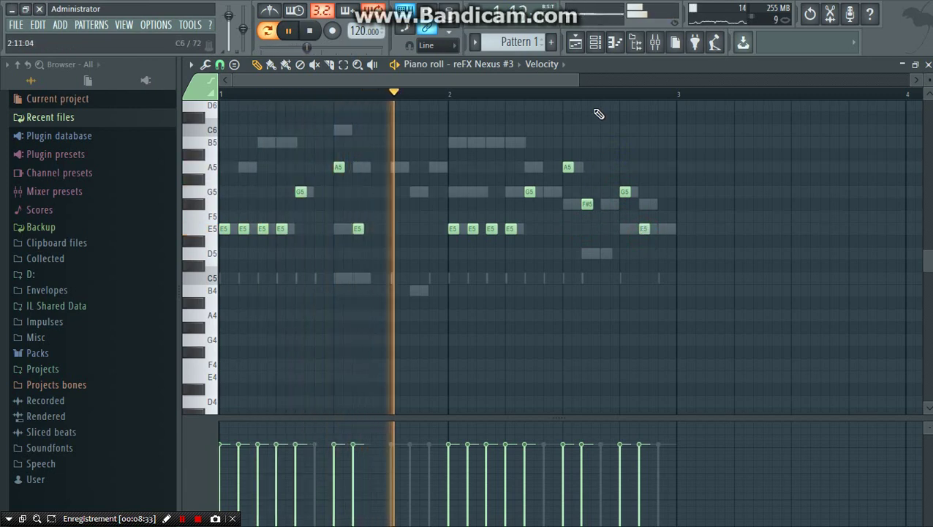
Show the channel rack, mute reFX Nexus #3, and audition reFX Nexus #2 before muting it again.
{"action": "left_click", "coordinate": [596, 43]}
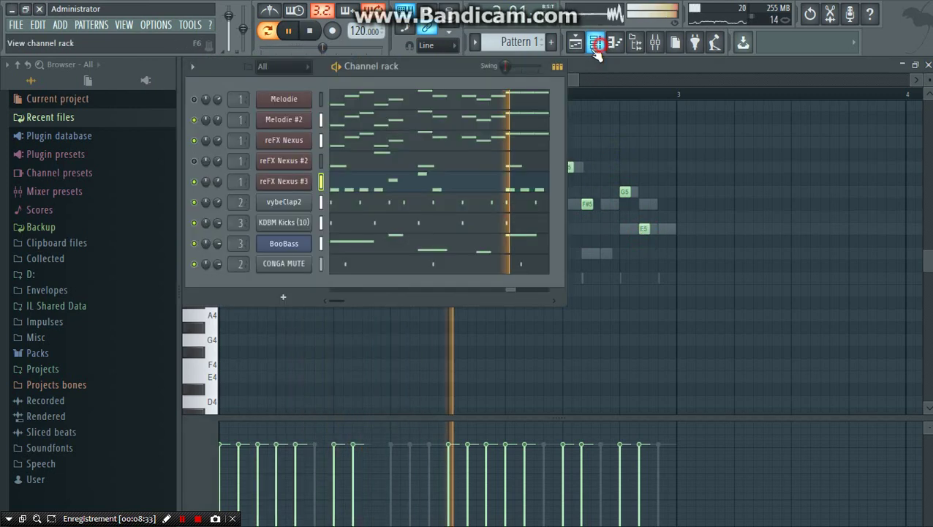
{"action": "left_click", "coordinate": [196, 181]}
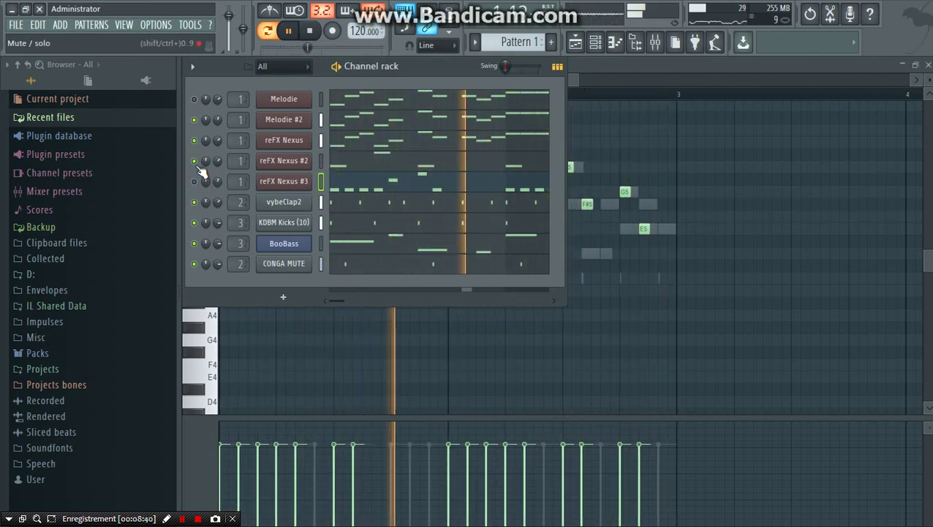
{"action": "left_click", "coordinate": [196, 161]}
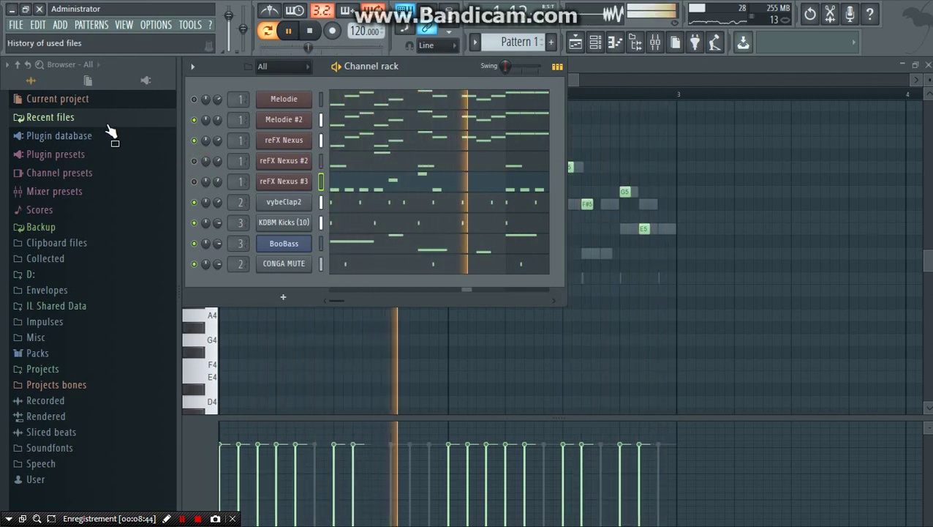
Preview samples in the browser's recent files and add TML Shaker 1 as a new channel.
{"action": "left_click", "coordinate": [74, 114]}
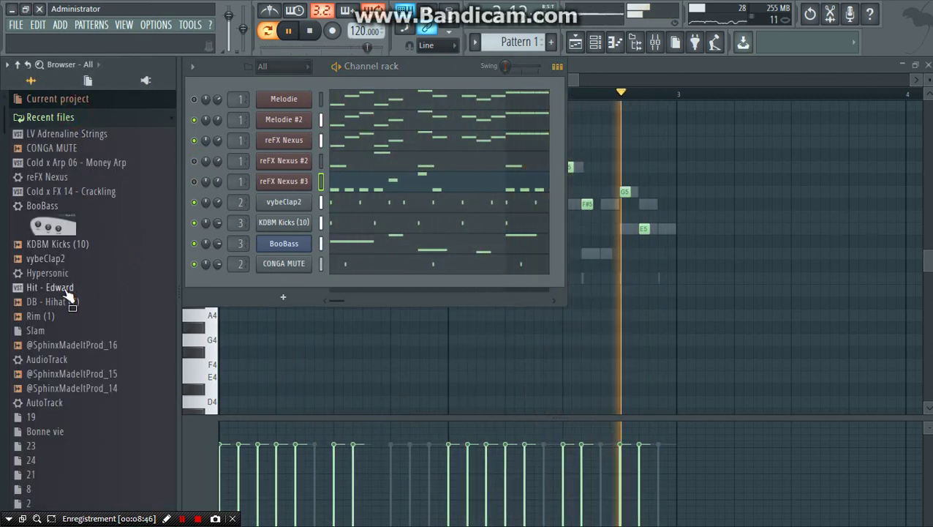
{"action": "left_click", "coordinate": [55, 258]}
{"action": "left_click", "coordinate": [71, 345]}
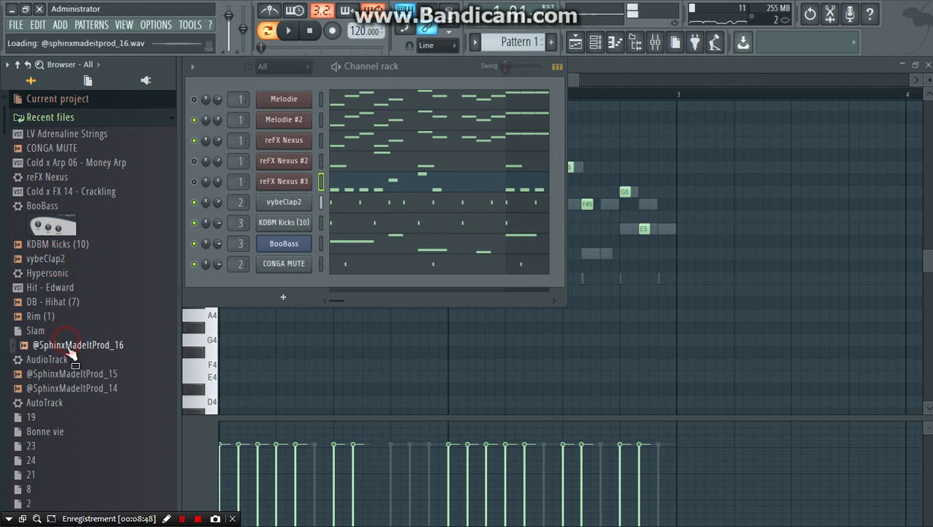
{"action": "left_click", "coordinate": [76, 374]}
{"action": "left_click", "coordinate": [81, 389]}
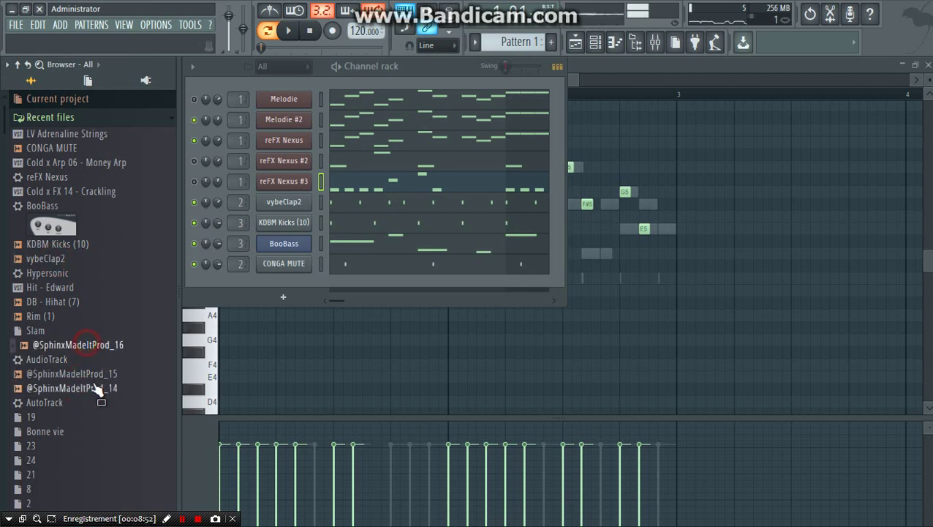
{"action": "scroll", "coordinate": [96, 388], "scroll_direction": "down", "scroll_amount": 8}
{"action": "scroll", "coordinate": [98, 391], "scroll_direction": "down", "scroll_amount": 2}
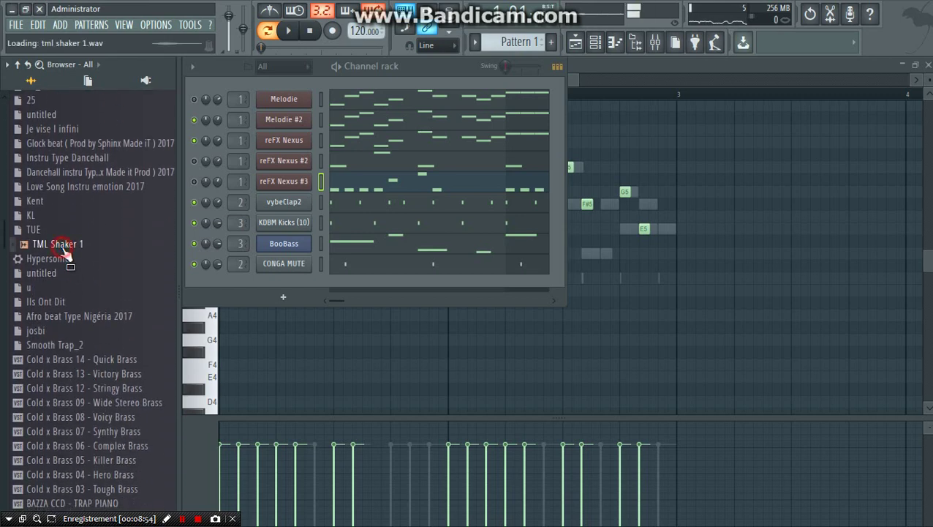
Route the TML Shaker 1 channel to mixer track 2 and open its piano roll.
{"action": "left_click_drag", "start_coordinate": [250, 283], "coordinate": [266, 285]}
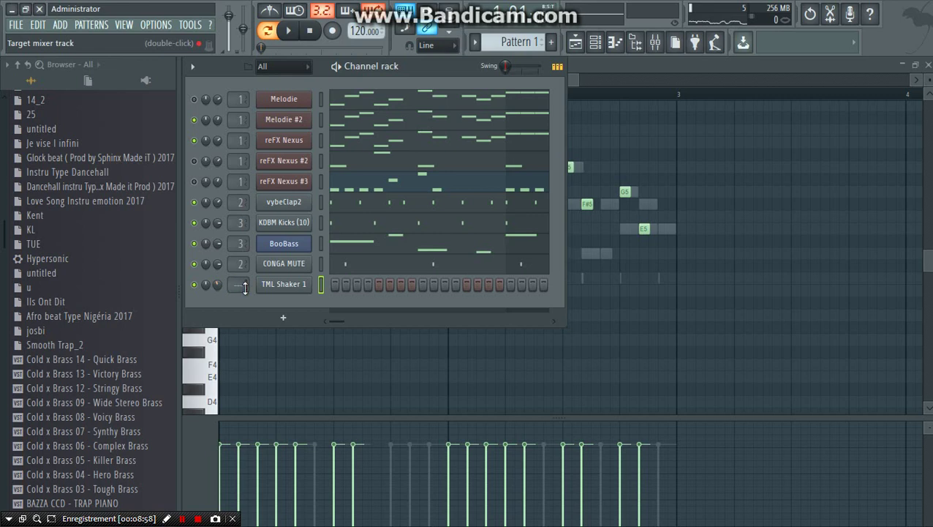
{"action": "right_click", "coordinate": [309, 285]}
{"action": "left_click", "coordinate": [334, 281]}
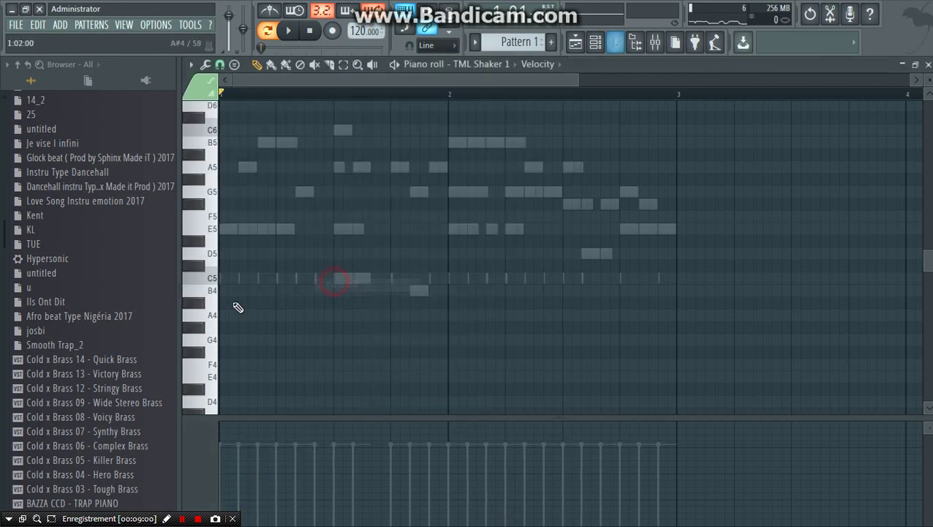
Place short C5 shaker notes in bar 1: three from the start, two from beat 3 and one on beat 4.
{"action": "key", "text": "space"}
{"action": "key", "text": "space"}
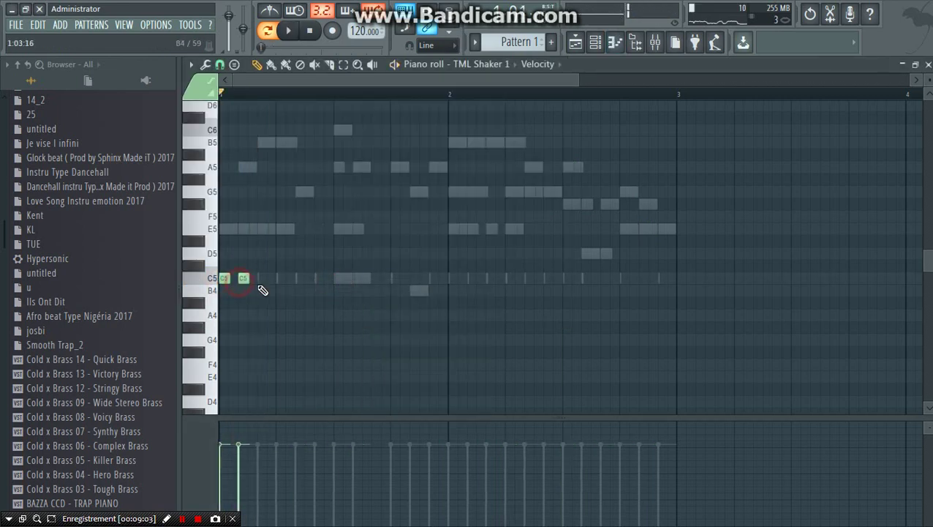
{"action": "left_click", "coordinate": [260, 279]}
{"action": "left_click", "coordinate": [261, 281]}
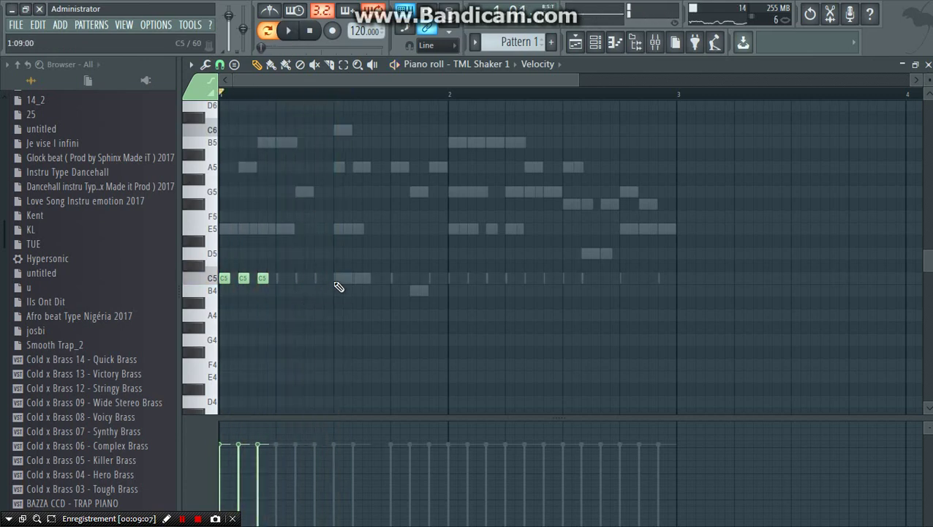
{"action": "left_click", "coordinate": [394, 280]}
{"action": "key", "text": "space"}
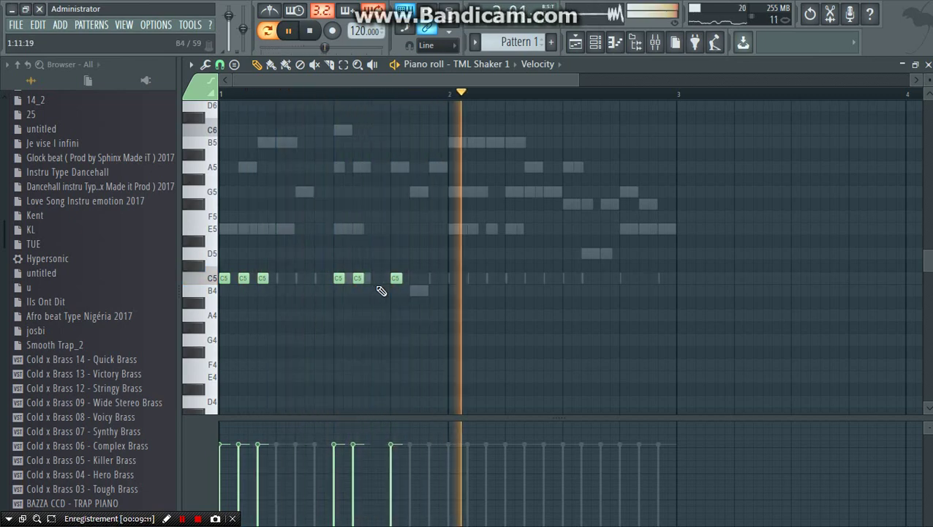
Duplicate the bar 1 shaker notes into bar 2, aligned with the bar start, deselect them and play the pattern.
{"action": "key", "text": "space"}
{"action": "key", "text": "ctrl+b"}
{"action": "left_click_drag", "start_coordinate": [447, 282], "coordinate": [491, 283]}
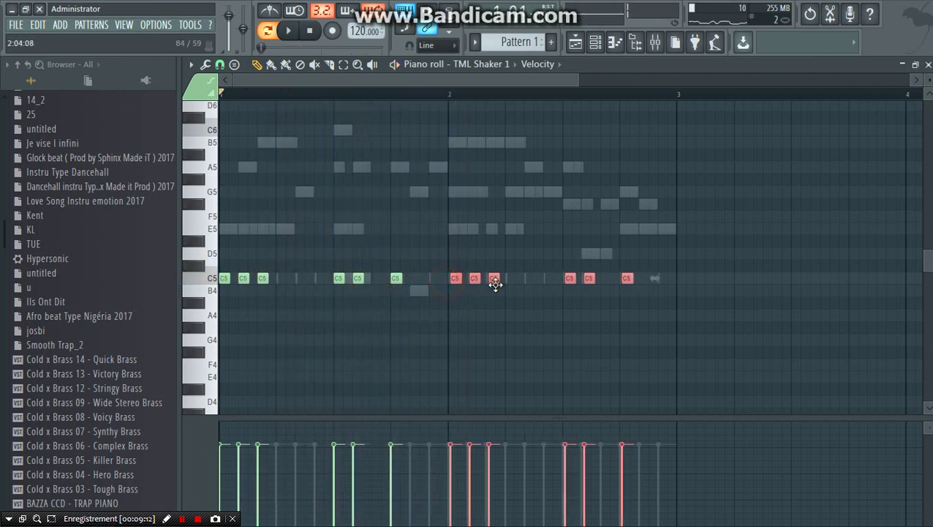
{"action": "left_click", "coordinate": [495, 303]}
{"action": "key", "text": "space"}
Fill the gaps in bar 1 with C5 shaker notes so one falls every third of a beat.
{"action": "key", "text": "F6"}
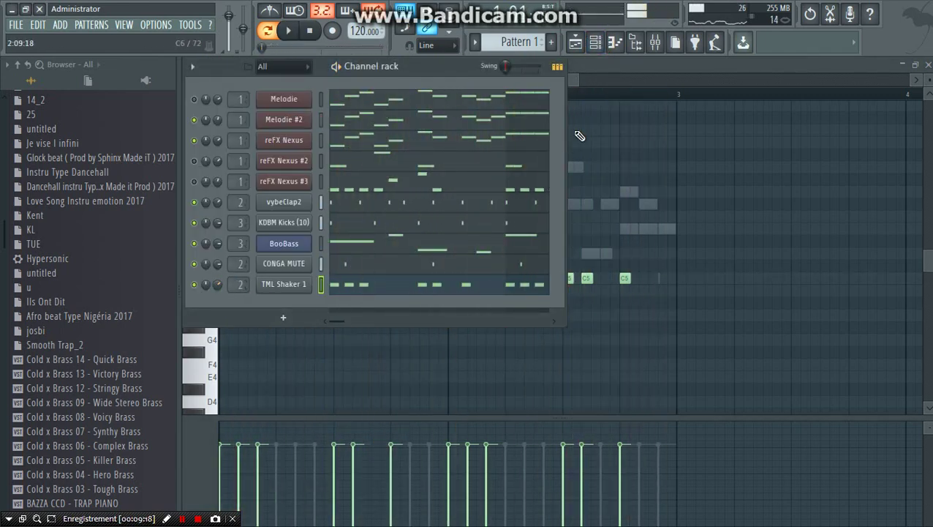
{"action": "key", "text": "space"}
{"action": "left_click", "coordinate": [591, 65]}
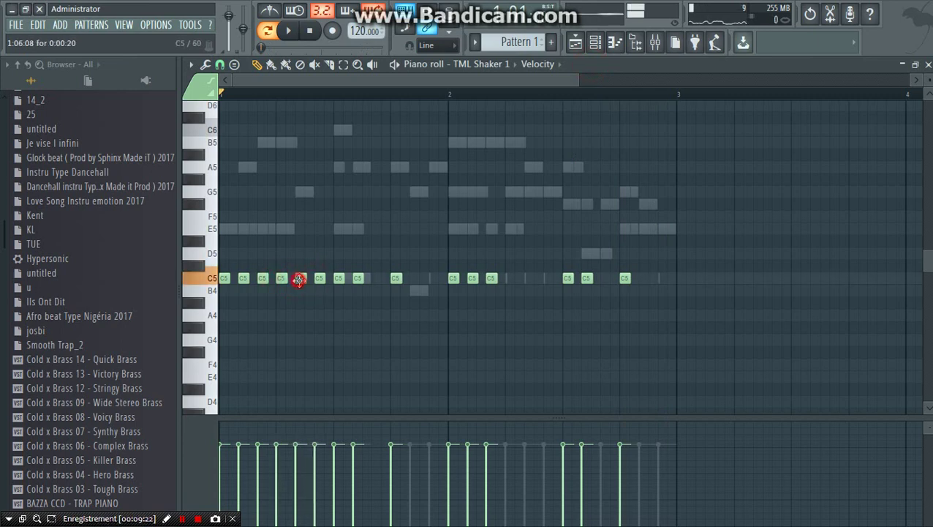
{"action": "key", "text": "space"}
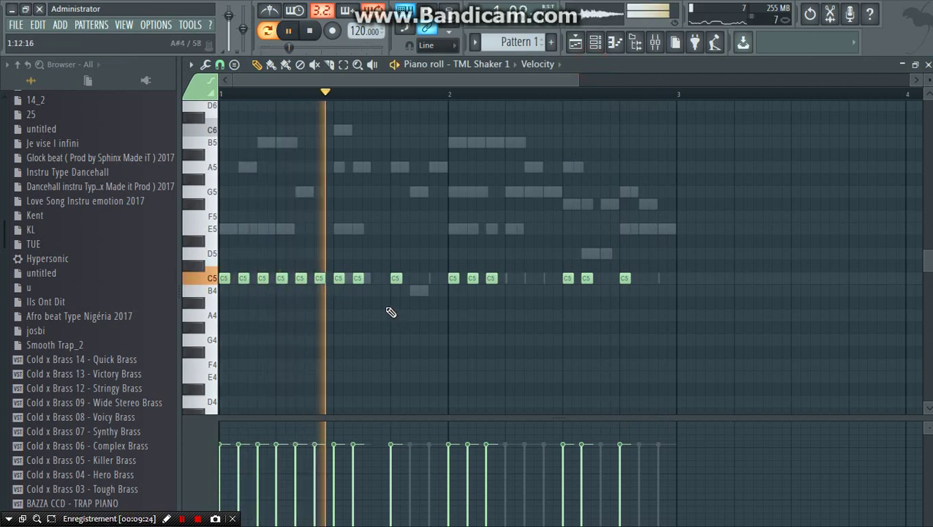
{"action": "key", "text": "space"}
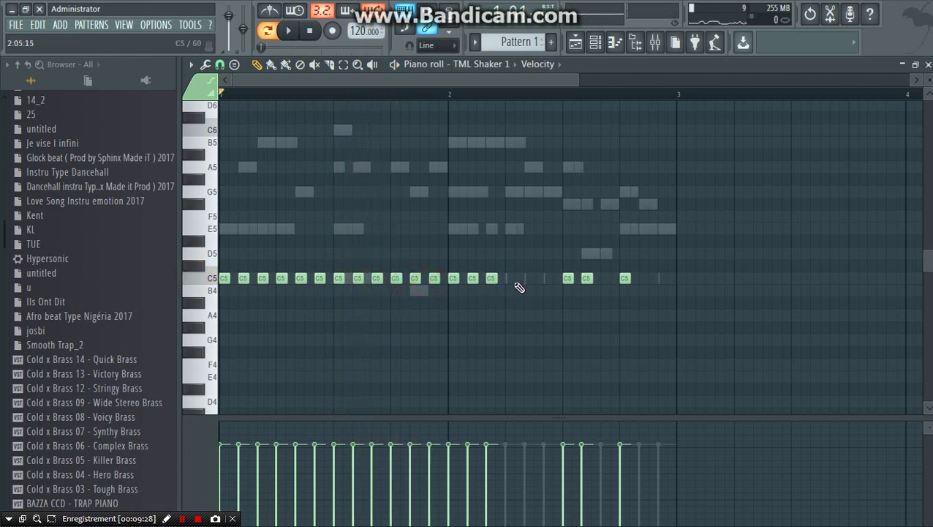
Fill the remaining gaps in bar 2 with C5 shaker notes every third of a beat.
{"action": "left_click", "coordinate": [545, 282]}
{"action": "key", "text": "space"}
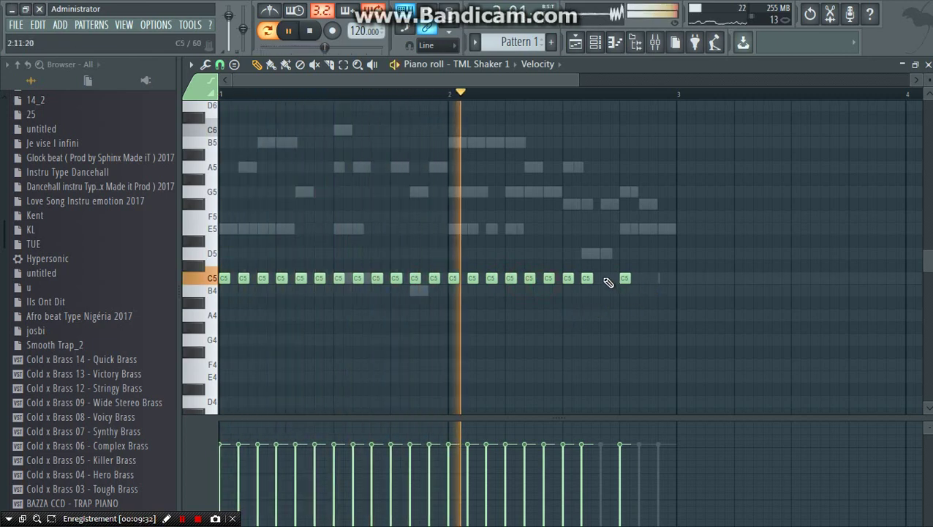
{"action": "left_click", "coordinate": [606, 278]}
{"action": "left_click", "coordinate": [642, 278]}
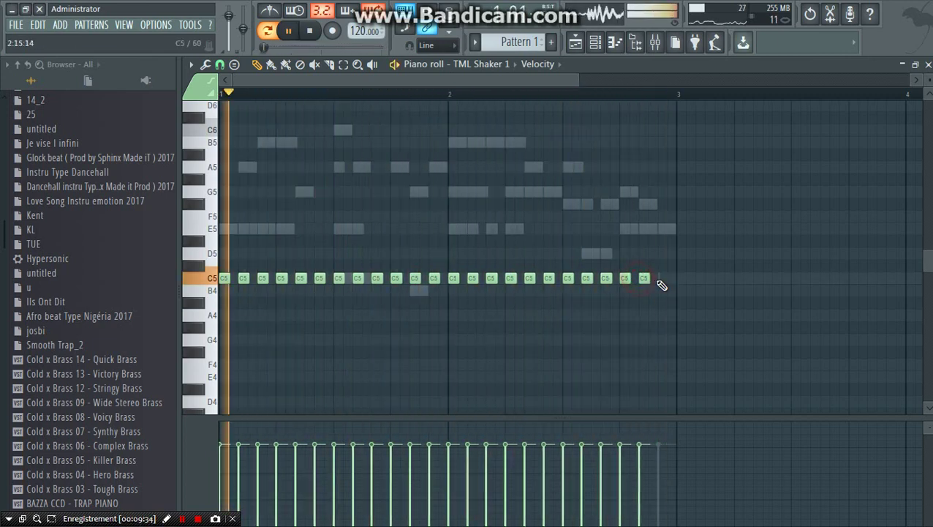
{"action": "left_click", "coordinate": [662, 278]}
Return to the start of the browser list and collapse the recent files.
{"action": "left_click_drag", "start_coordinate": [77, 174], "coordinate": [95, 208]}
{"action": "scroll", "coordinate": [96, 208], "scroll_direction": "up", "scroll_amount": 1}
{"action": "scroll", "coordinate": [95, 208], "scroll_direction": "up", "scroll_amount": 10}
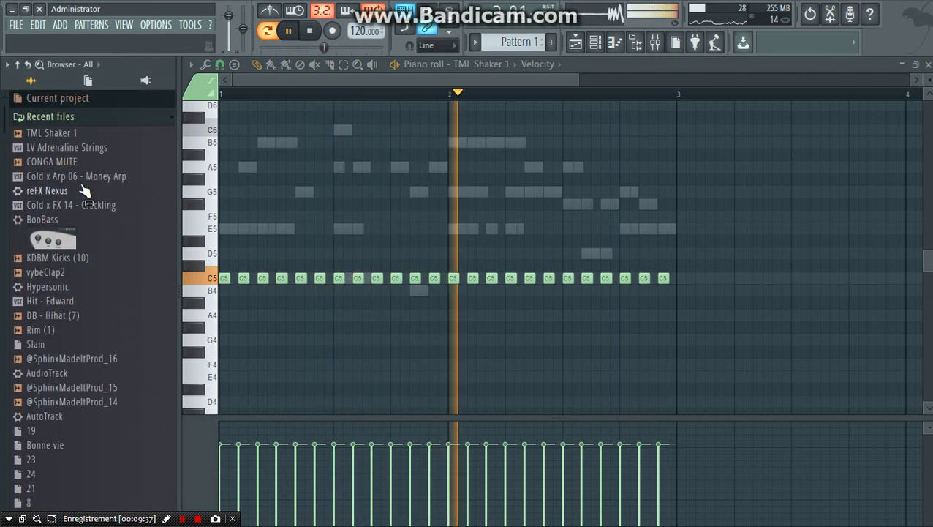
{"action": "left_click", "coordinate": [51, 117]}
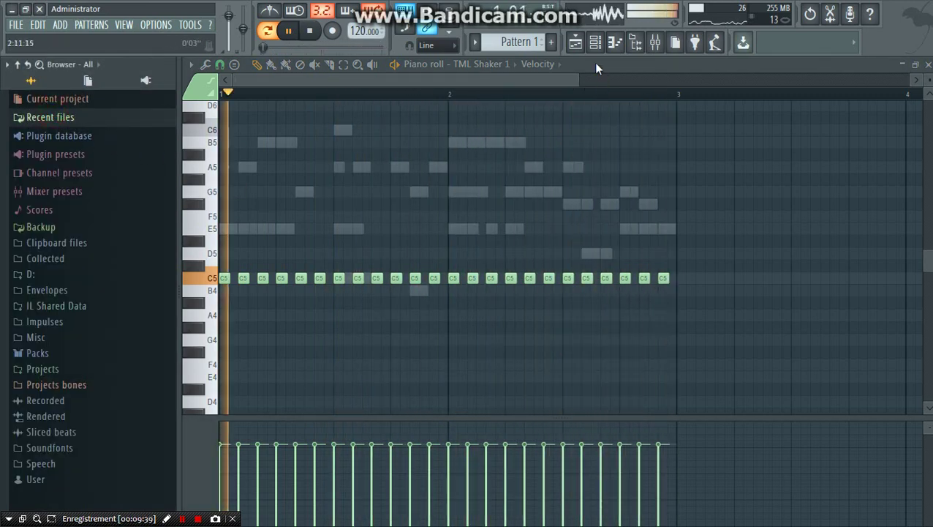
Show the channel rack and close the TML Shaker 1 piano roll.
{"action": "left_click", "coordinate": [595, 41]}
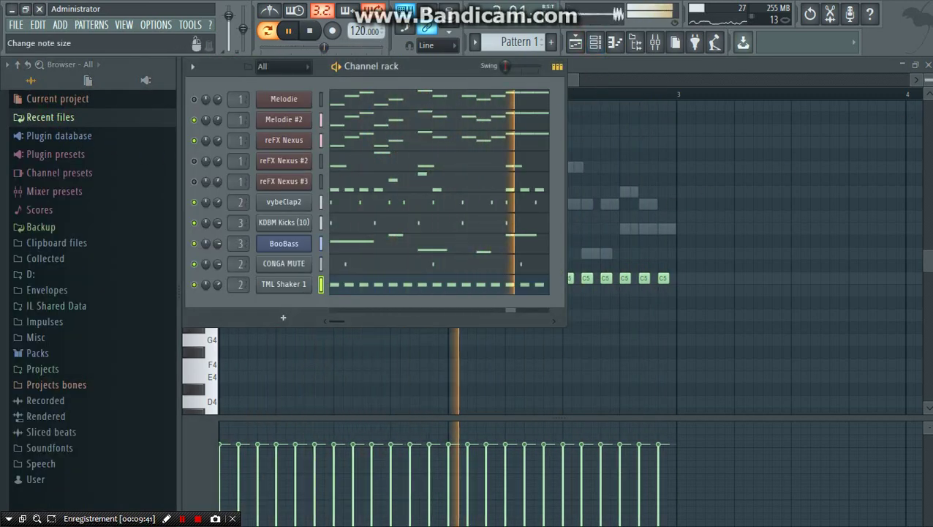
{"action": "left_click", "coordinate": [668, 278]}
{"action": "left_click", "coordinate": [927, 65]}
{"action": "left_click", "coordinate": [927, 65]}
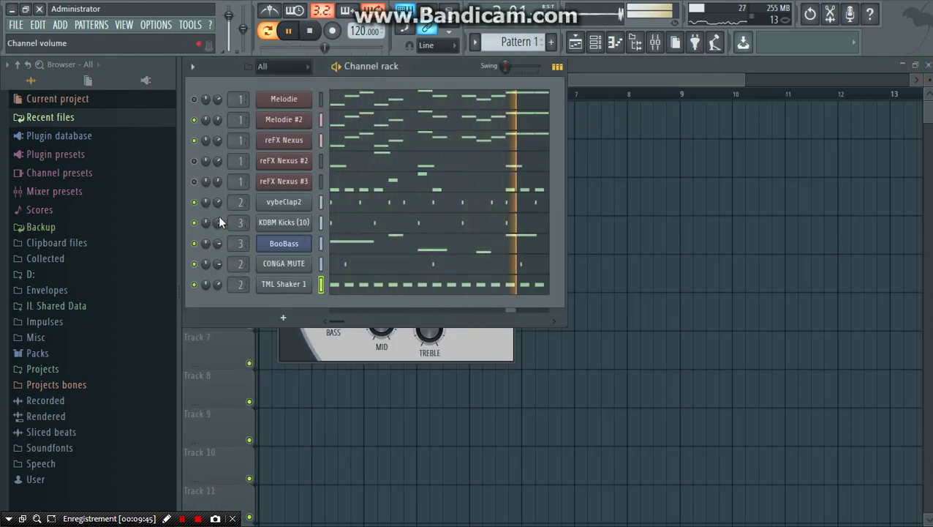
Audition reFX Nexus #2 and reFX Nexus #3 in turn with the beat, muting each again.
{"action": "left_click", "coordinate": [195, 161]}
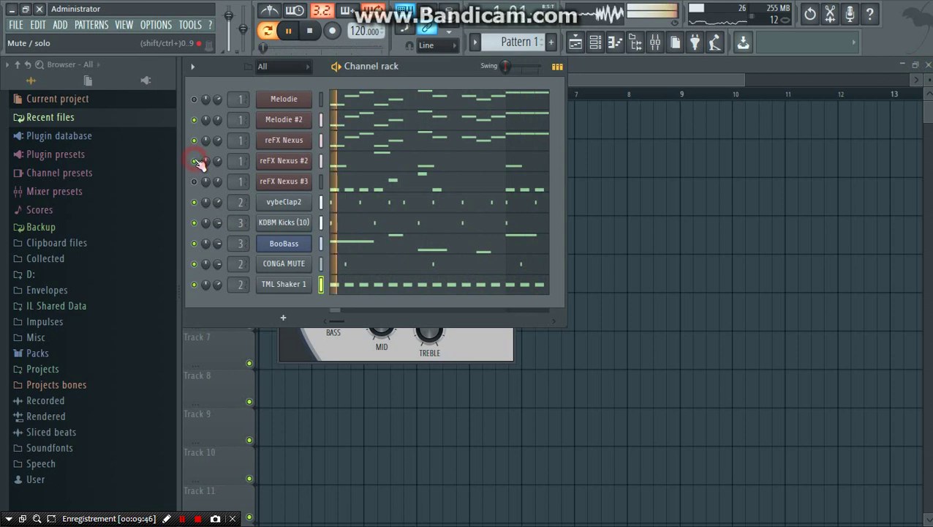
{"action": "left_click", "coordinate": [194, 181]}
{"action": "left_click", "coordinate": [195, 161]}
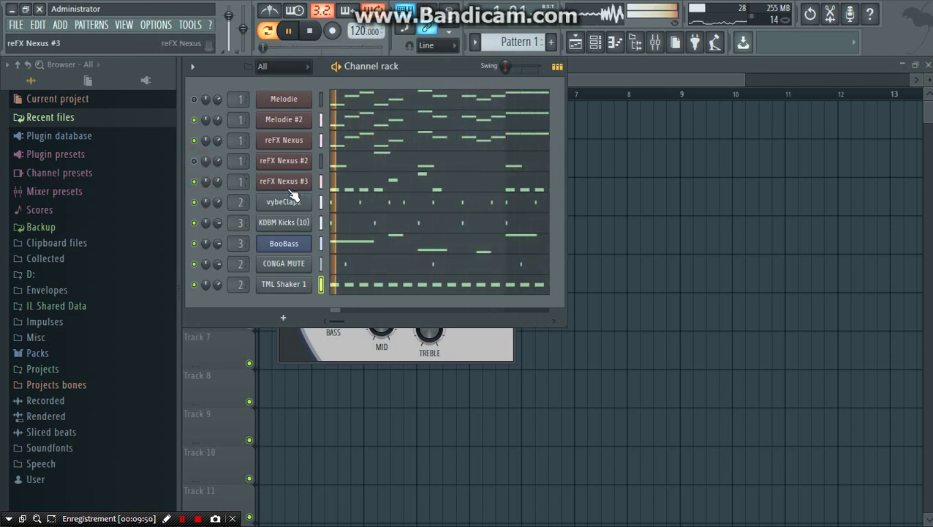
{"action": "left_click", "coordinate": [194, 181]}
Unmute the Melodie channel and mute Melodie #2.
{"action": "left_click", "coordinate": [194, 99]}
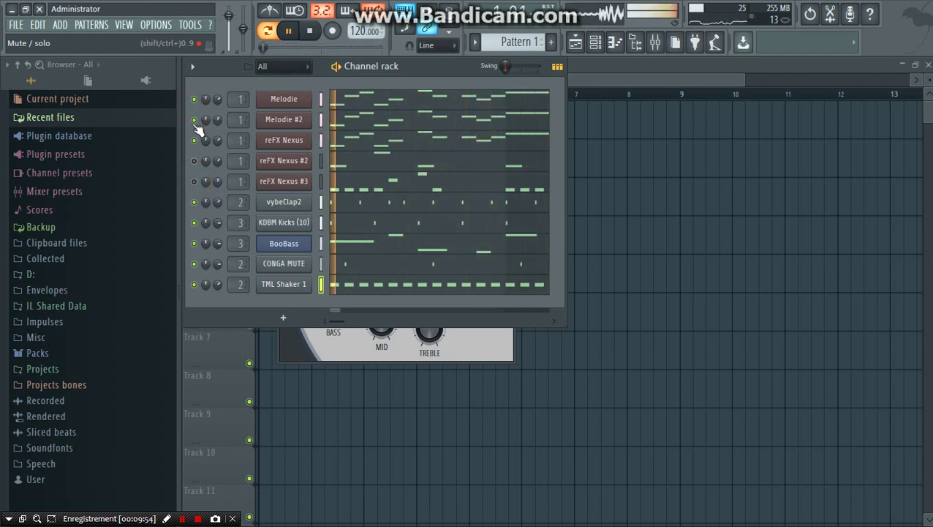
{"action": "left_click", "coordinate": [193, 115]}
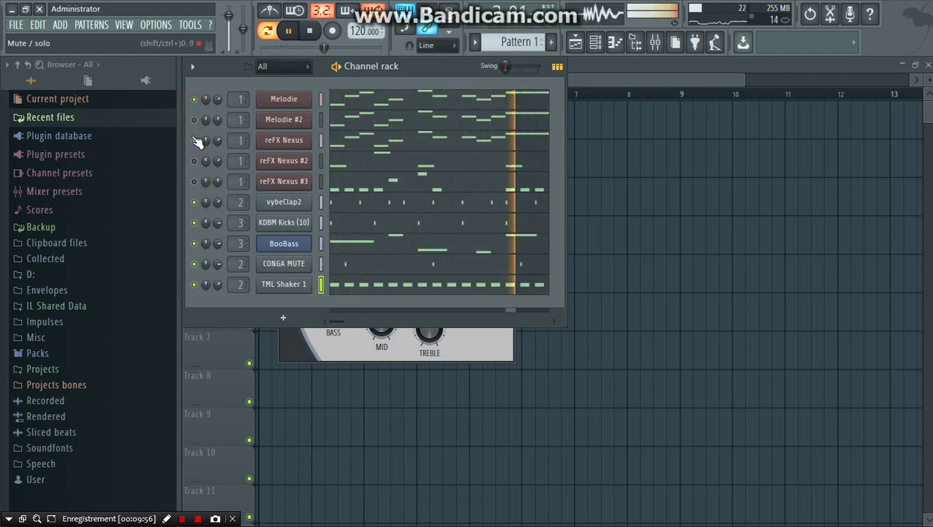